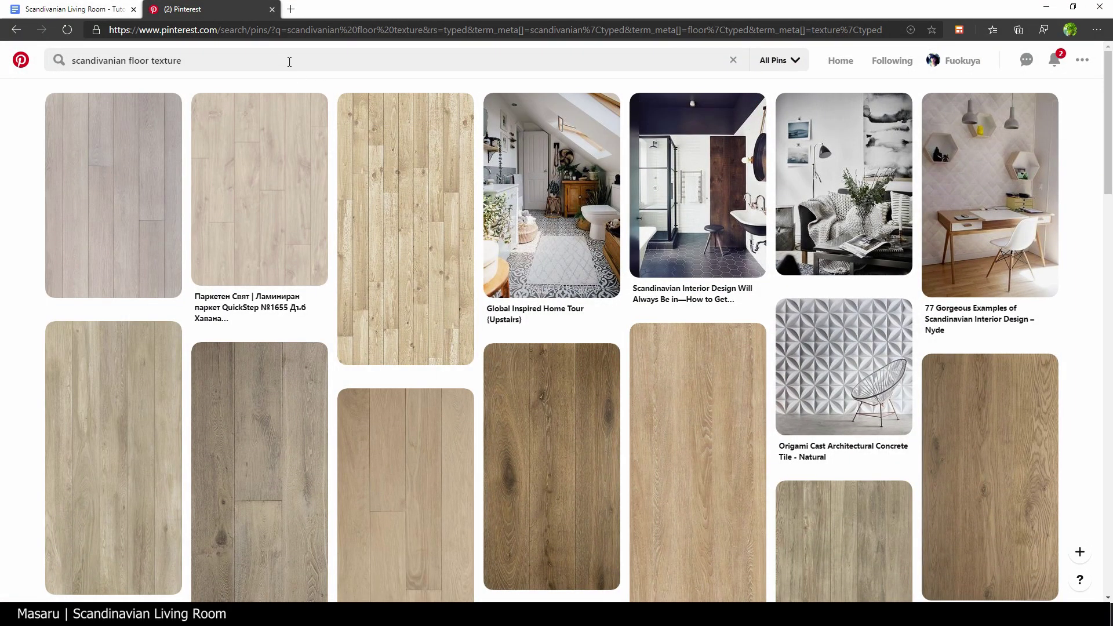
Step: Browse the Pinterest results for "scandivanian floor texture" and open a light wood plank flooring pin
drag(290, 62, 42, 61)
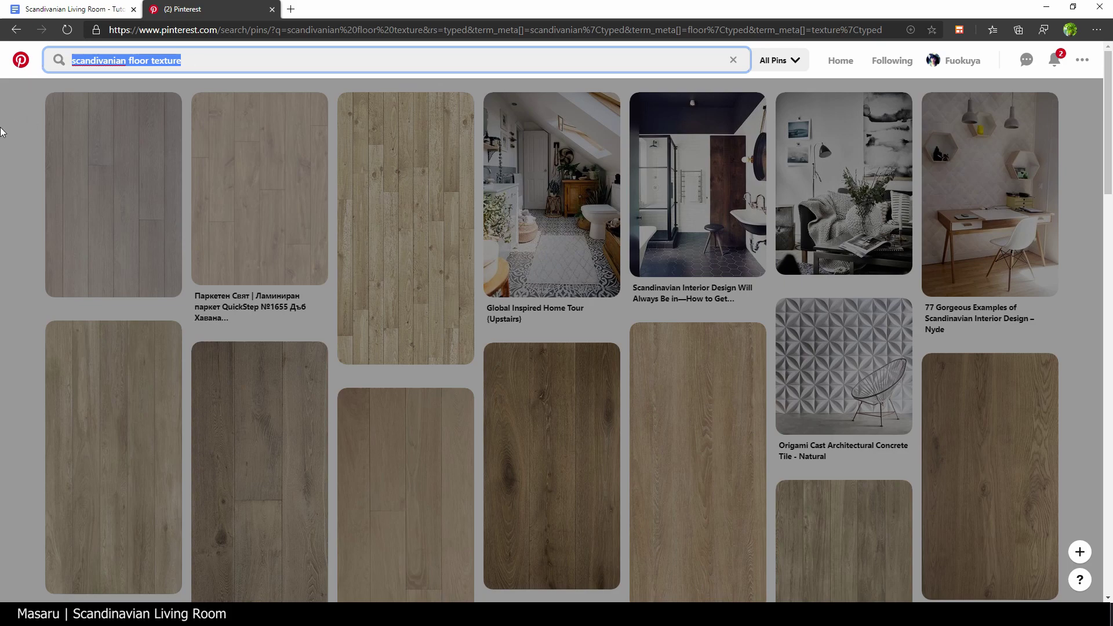
click(2, 129)
scroll(607, 281, down, 6)
scroll(607, 281, down, 6)
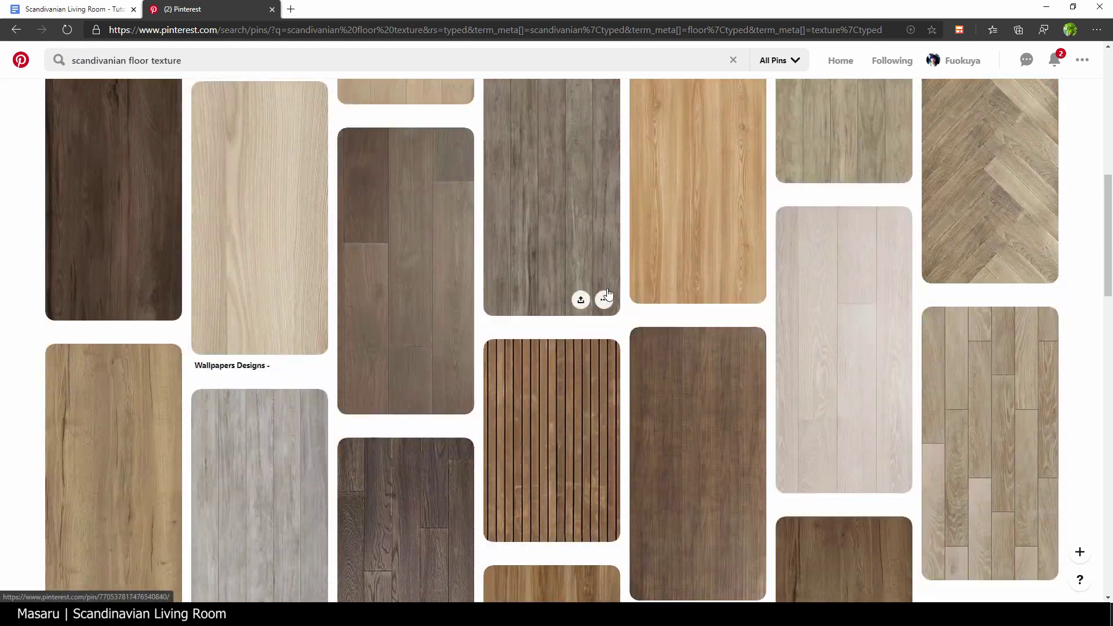
scroll(608, 324, down, 7)
scroll(607, 331, up, 10)
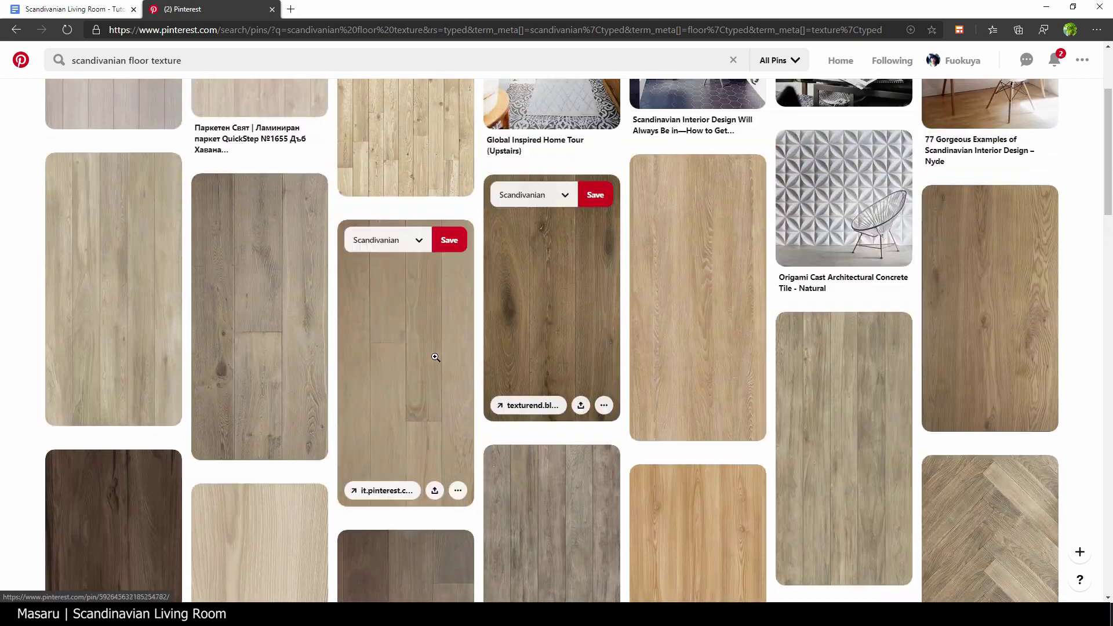
click(436, 363)
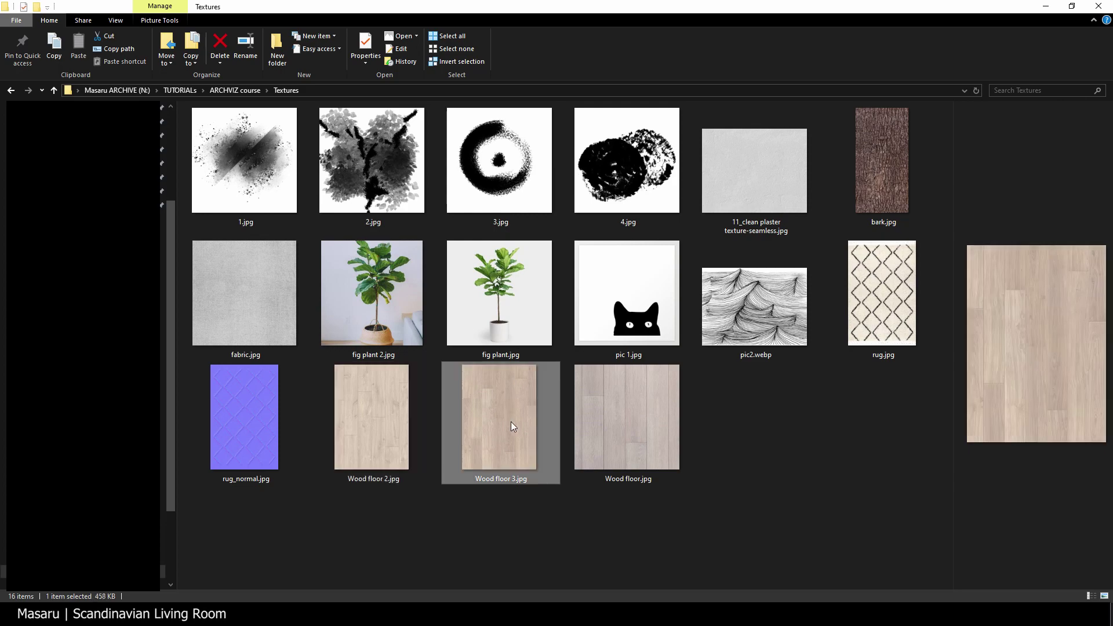
Step: Look through the saved wood, plant, picture and rug images in the Textures folder in File Explorer
key(alt+F4)
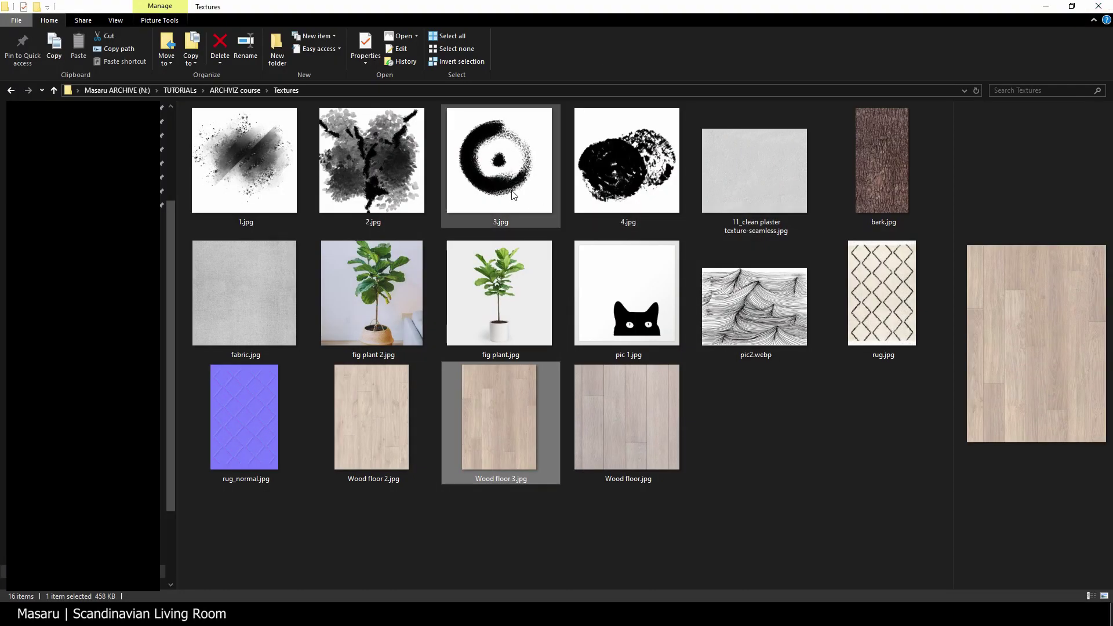
click(500, 165)
click(480, 346)
click(765, 335)
click(757, 428)
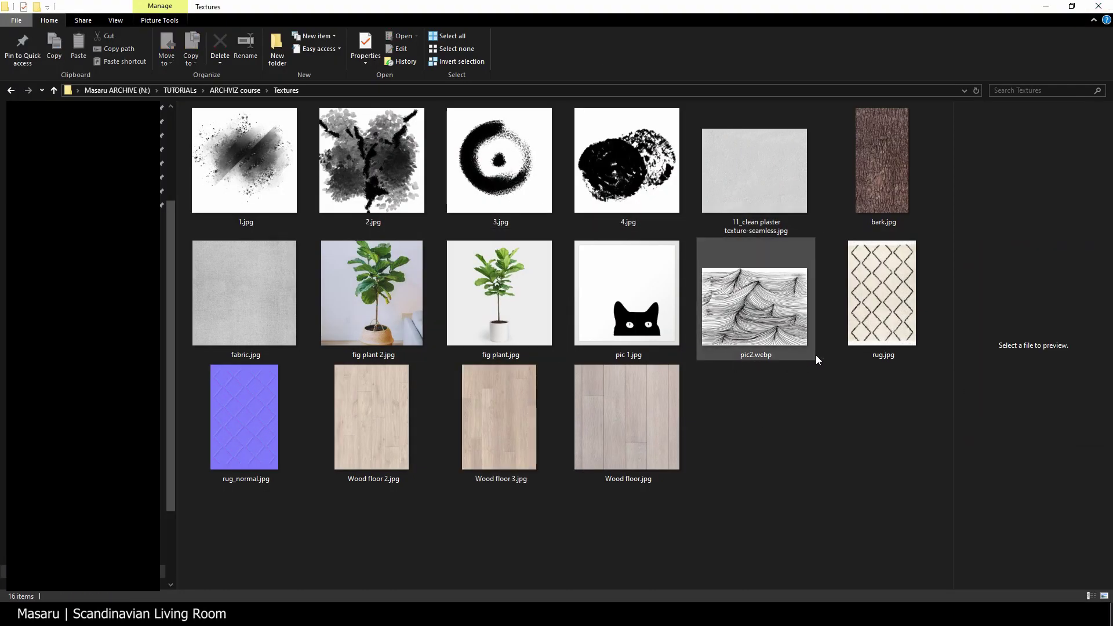
click(894, 327)
click(761, 500)
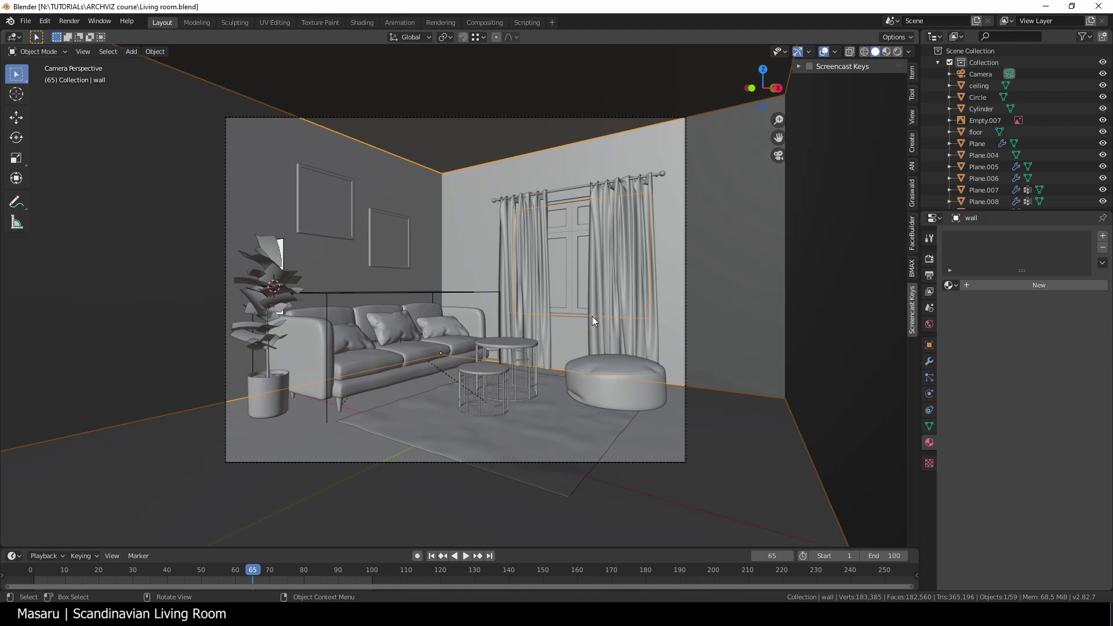
Step: Isolate the wall in Blender, select its entire mesh and unwrap it with Smart UV Project at an angle limit of 66.00
key(KP_Divide)
key(a)
key(Tab)
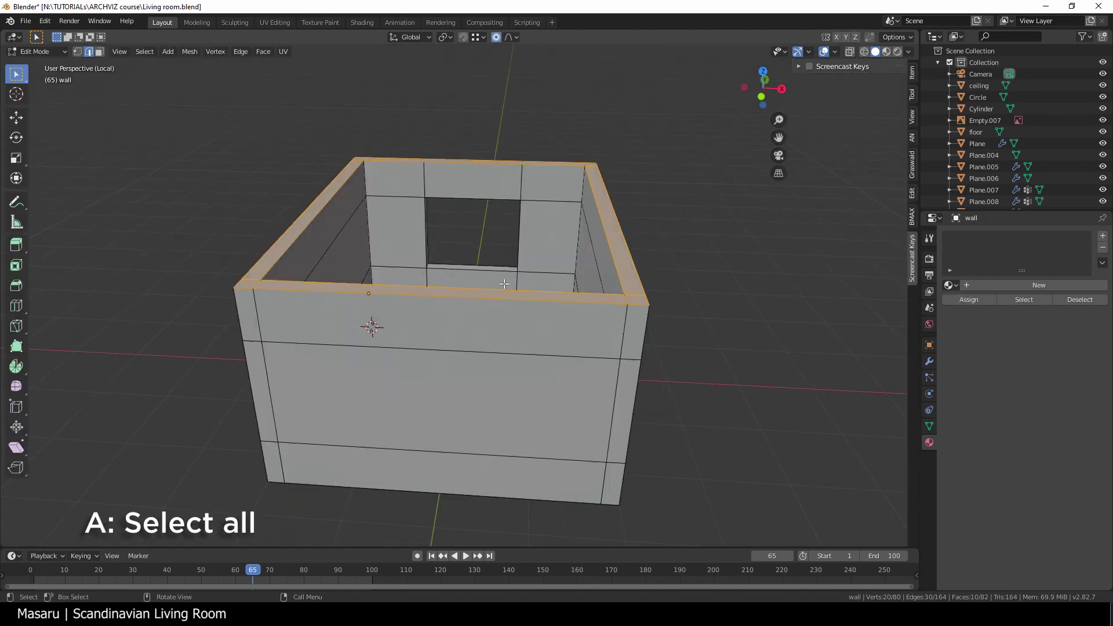
middle_drag(507, 295, 500, 345)
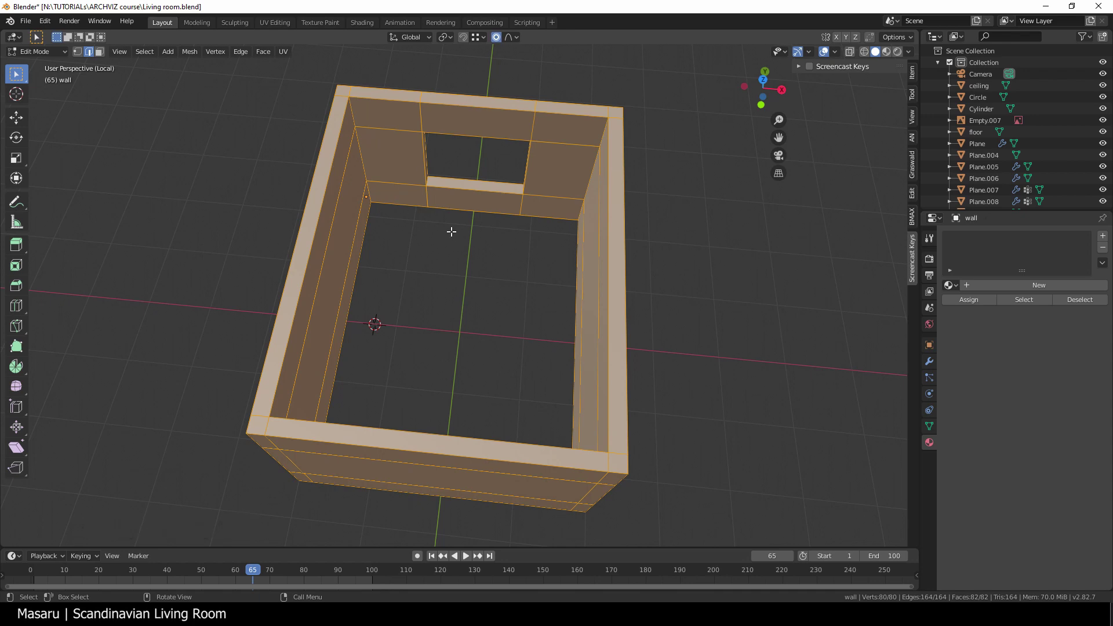
key(u)
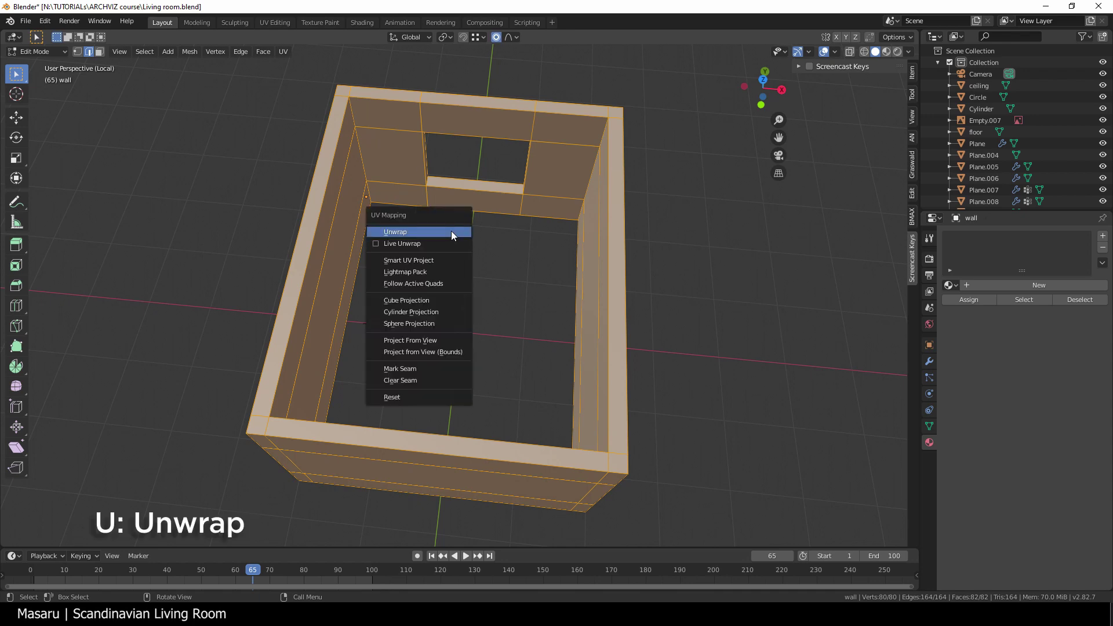
click(439, 260)
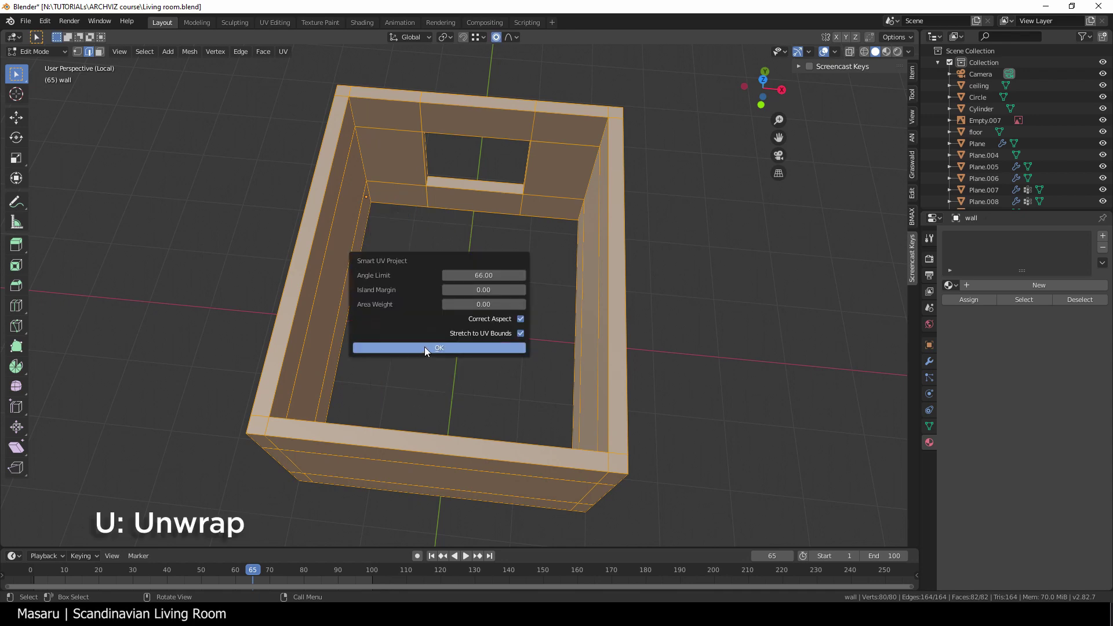
click(425, 347)
Step: Split the viewport to show a UV Editor beside it, and return to the full scene in camera view
drag(3, 33, 394, 51)
click(10, 38)
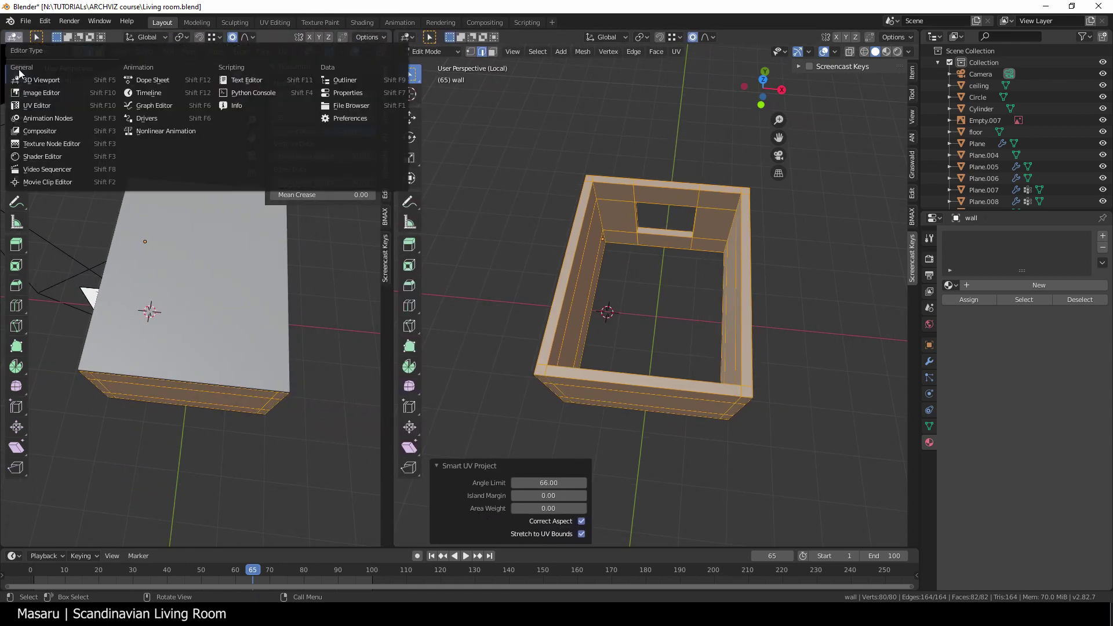
click(35, 103)
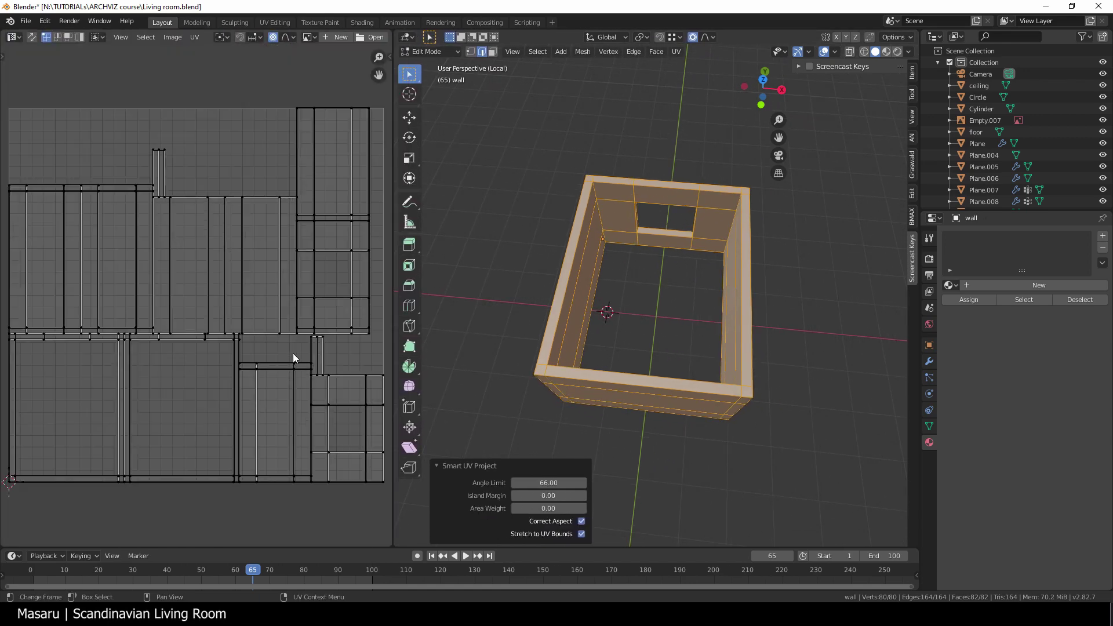
key(Tab)
key(KP_0)
key(KP_Divide)
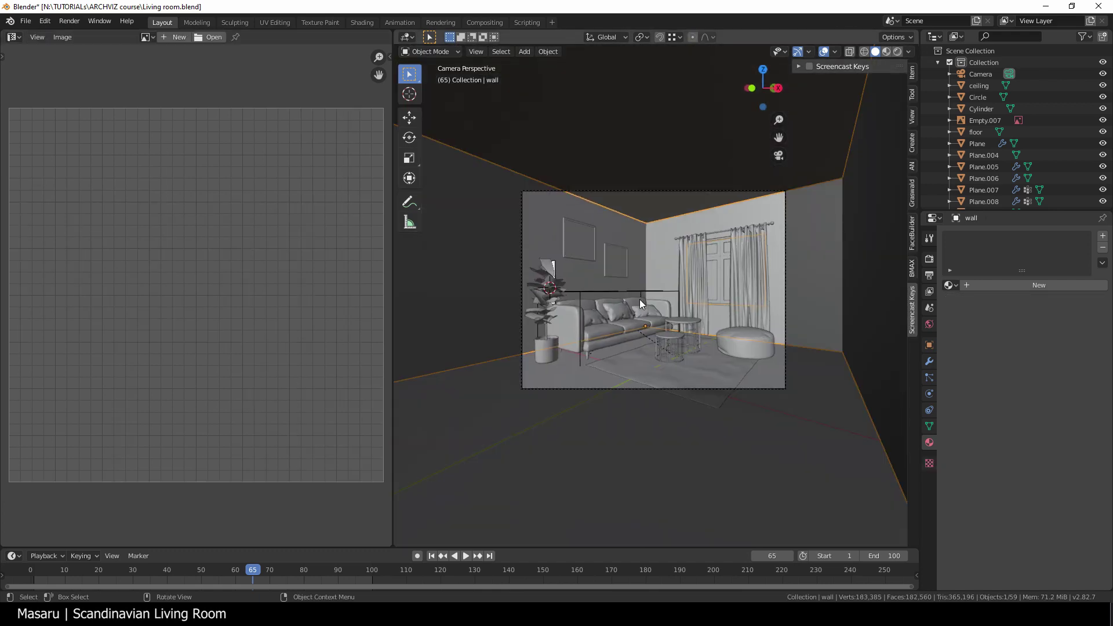
Step: Select the sofa's seat cushions, base and armrest together
click(607, 330)
shift+click(602, 343)
shift+click(570, 322)
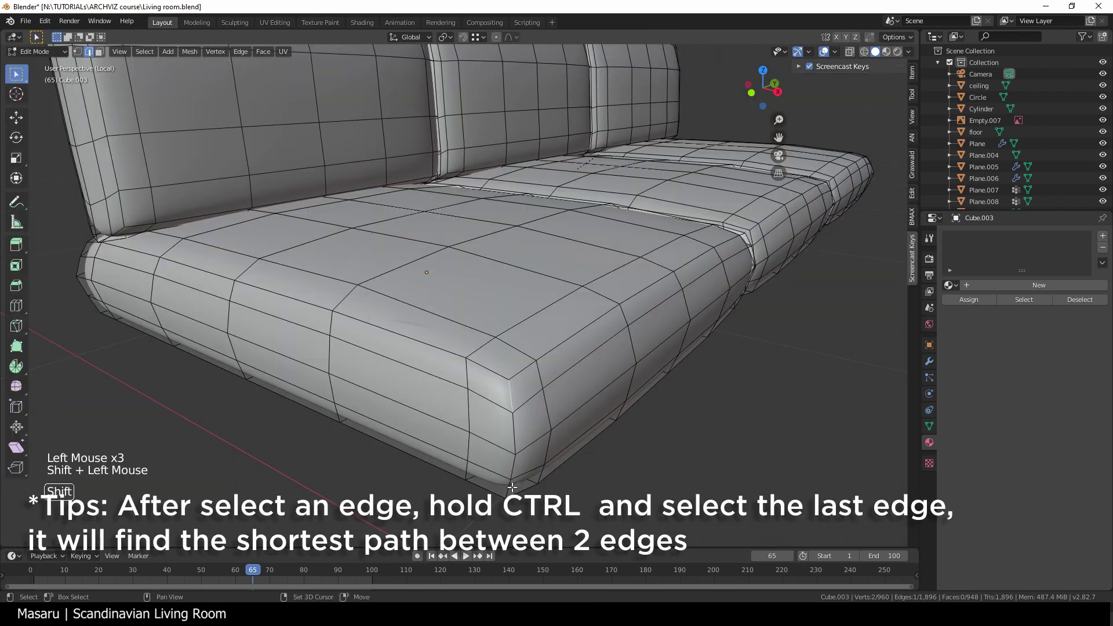
Step: Select the near seat cushion's front corner edges and the adjoining upper border edges using shortest paths
shift+click(512, 452)
ctrl+click(522, 371)
ctrl+shift+click(731, 240)
shift+click(488, 370)
ctrl+click(129, 249)
Step: Add the vertical edges of the seat cushion's rear corners and its rear upper border to the selection
middle_drag(580, 294, 676, 285)
scroll(676, 285, up, 2)
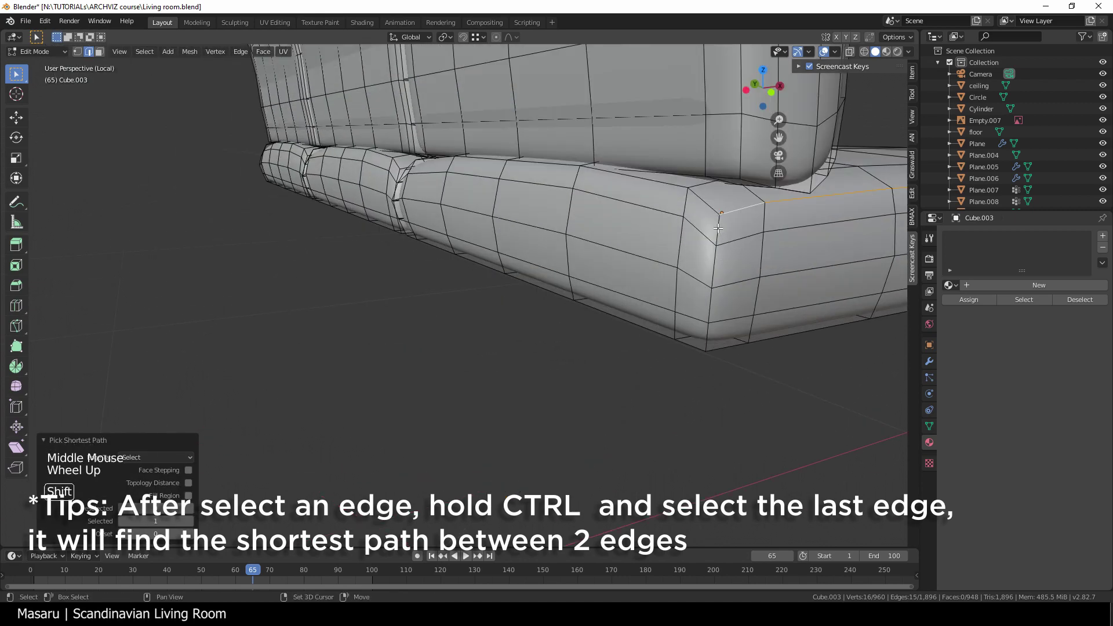
shift+click(716, 231)
ctrl+shift+click(709, 338)
shift+click(702, 201)
middle_drag(699, 205, 742, 246)
ctrl+shift+click(459, 245)
middle_drag(458, 246, 551, 232)
shift+middle_drag(551, 232, 554, 246)
scroll(554, 246, up, 3)
shift+click(490, 163)
ctrl+shift+click(512, 284)
Step: Add the seat cushion's upper border beside the neighbouring cushion and its last corner's vertical edges to the selection
shift+click(484, 157)
middle_drag(486, 159, 643, 227)
scroll(643, 227, down, 3)
shift+middle_drag(644, 227, 707, 151)
ctrl+click(400, 270)
shift+click(401, 272)
shift+click(402, 272)
ctrl+click(403, 188)
Step: Add the lower border edges around the seat cushion to complete its outline selection
middle_drag(401, 267, 394, 131)
shift+click(442, 56)
ctrl+click(133, 165)
middle_drag(134, 166, 232, 163)
shift+middle_drag(232, 163, 466, 322)
shift+click(410, 186)
key(ctrl+z)
shift+click(413, 186)
ctrl+click(325, 411)
shift+click(330, 418)
ctrl+click(568, 461)
ctrl+click(706, 311)
middle_drag(705, 311, 875, 280)
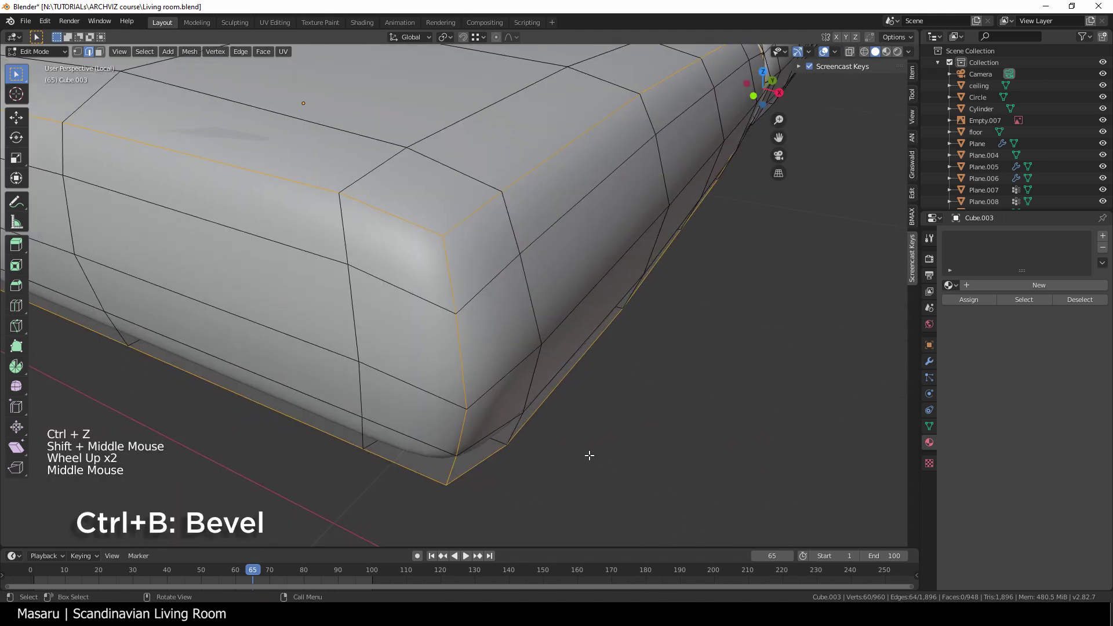
Step: Bevel the selected cushion border edges with 2 segments and an offset of about 2.11 mm
key(ctrl+b)
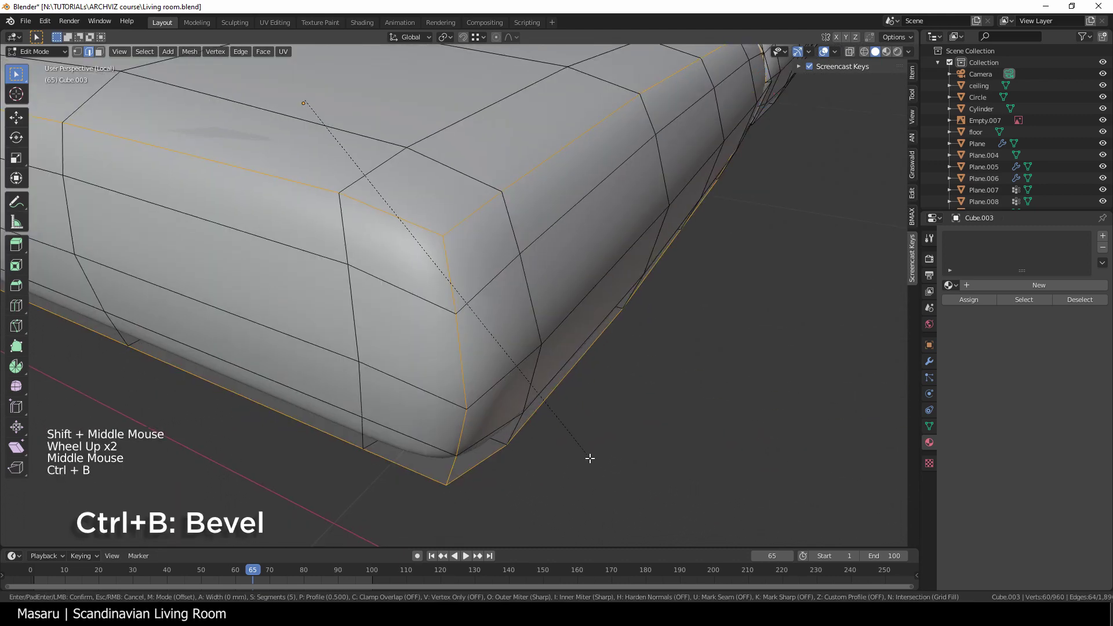
scroll(591, 462, down, 3)
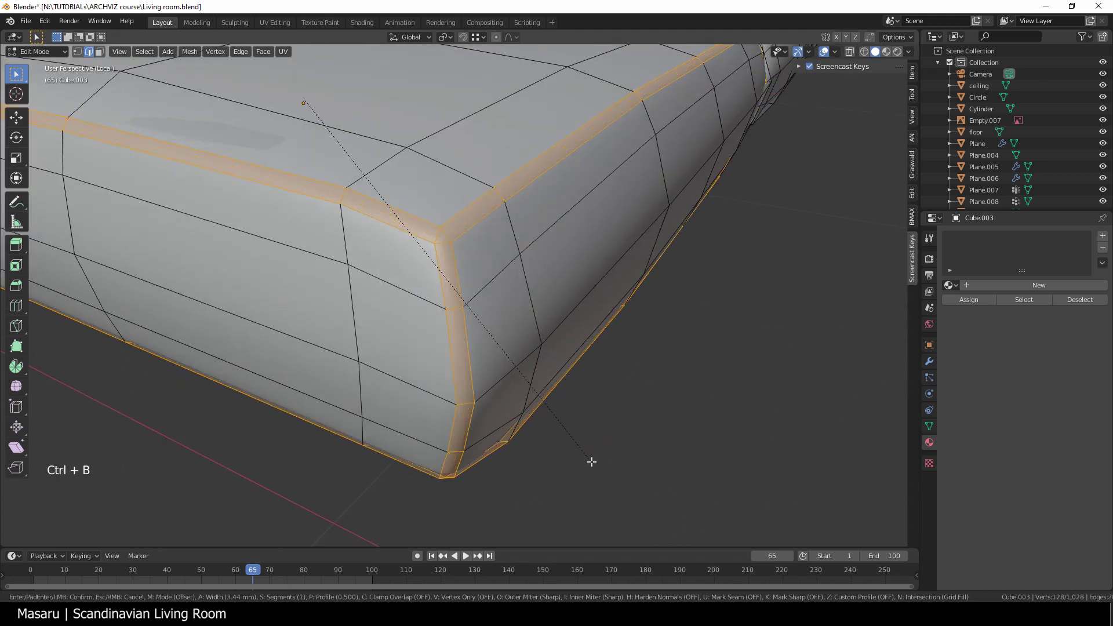
scroll(591, 461, up, 1)
key(0)
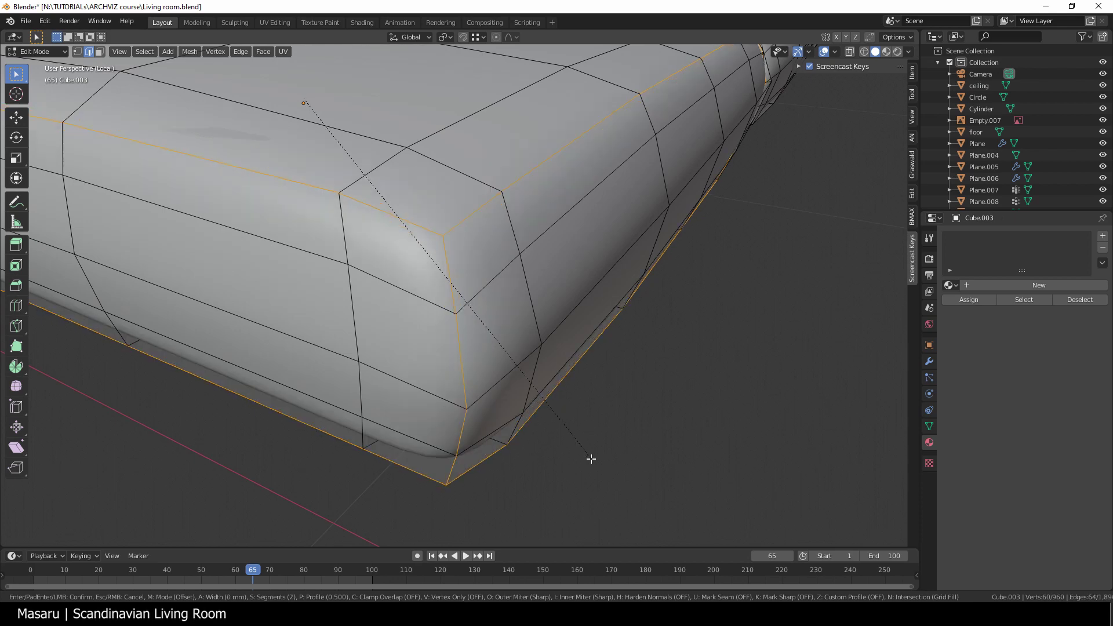
key(shift)
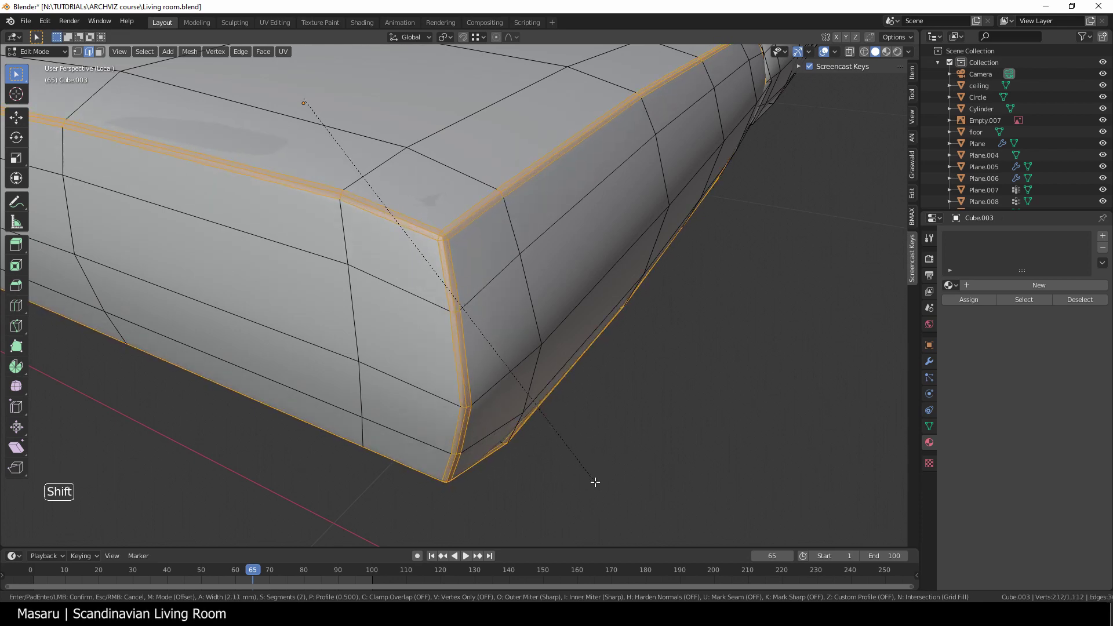
click(596, 482)
Step: Select the middle edge loops of the bevel along the seat cushion's corners and upper border
right_click(543, 343)
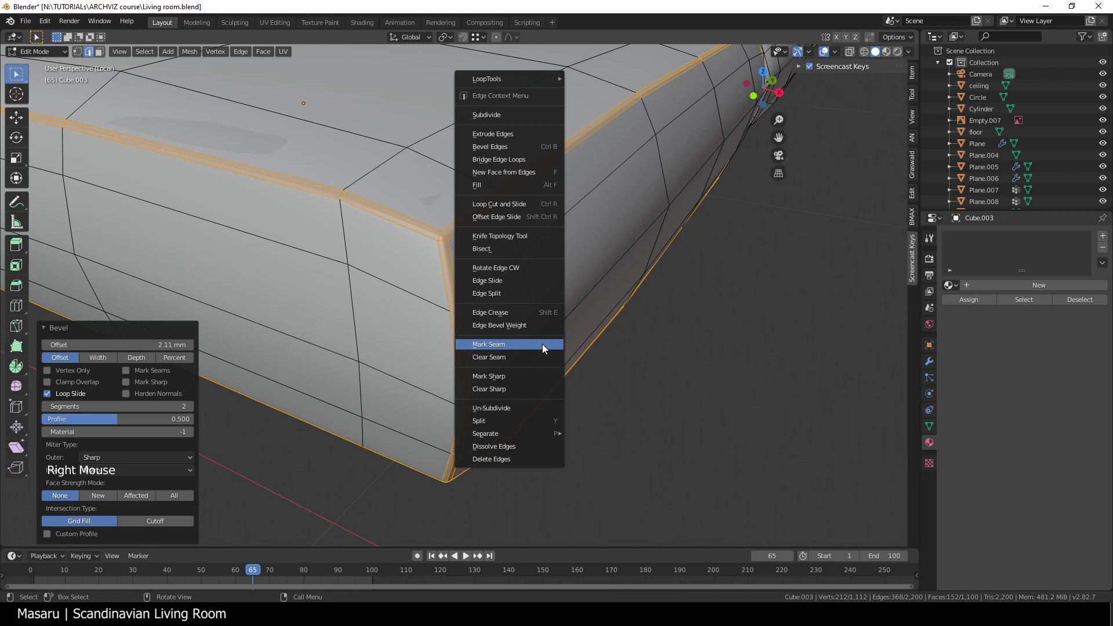
alt+click(441, 243)
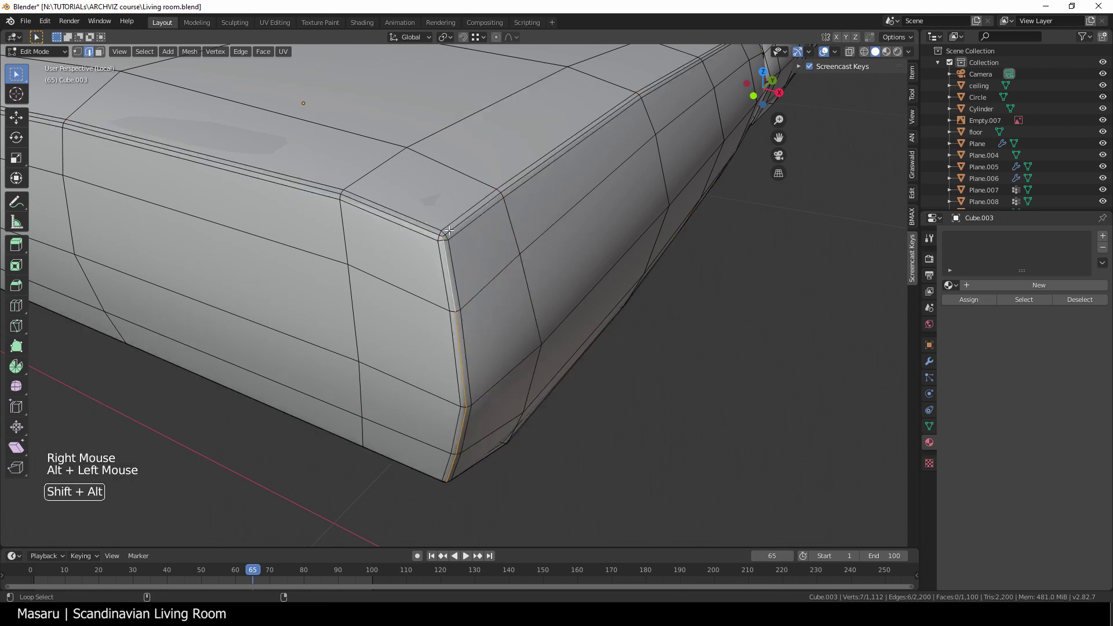
alt+shift+click(427, 227)
alt+shift+click(426, 228)
key(ctrl+z)
alt+shift+click(436, 233)
middle_drag(458, 468, 544, 380)
alt+shift+click(588, 186)
alt+shift+click(607, 189)
key(ctrl+z)
alt+shift+click(610, 190)
middle_drag(611, 190, 563, 448)
scroll(616, 325, down, 2)
Step: Add the bevel's remaining middle edge loops around the seat cushion to the selection
alt+shift+click(512, 331)
alt+shift+click(506, 336)
alt+shift+click(501, 388)
alt+shift+click(468, 303)
alt+shift+click(466, 441)
alt+shift+click(466, 441)
scroll(664, 488, down, 1)
Step: Scale the selected middle loops of the seat cushion along the Z axis and mark them as seams
key(s)
key(z)
click(690, 511)
right_click(429, 408)
key(Tab)
scroll(370, 405, down, 1)
middle_drag(370, 405, 413, 375)
scroll(532, 405, up, 2)
middle_drag(533, 405, 534, 401)
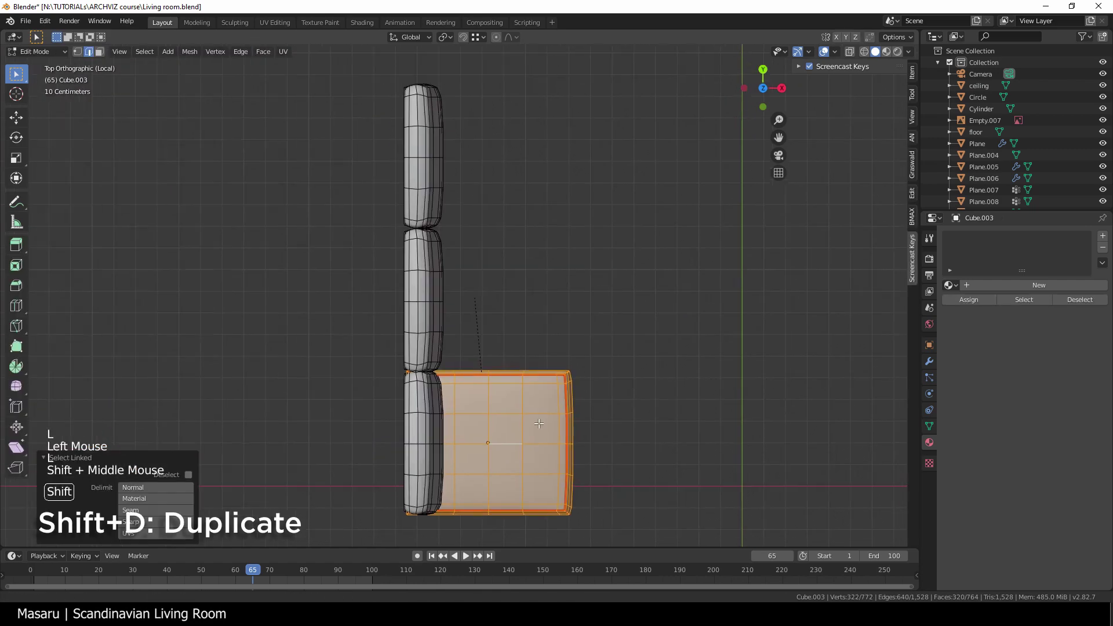
Step: Duplicate the seamed seat cushion along the Y axis to fill the neighbouring seat positions
shift+middle_drag(567, 400, 559, 435)
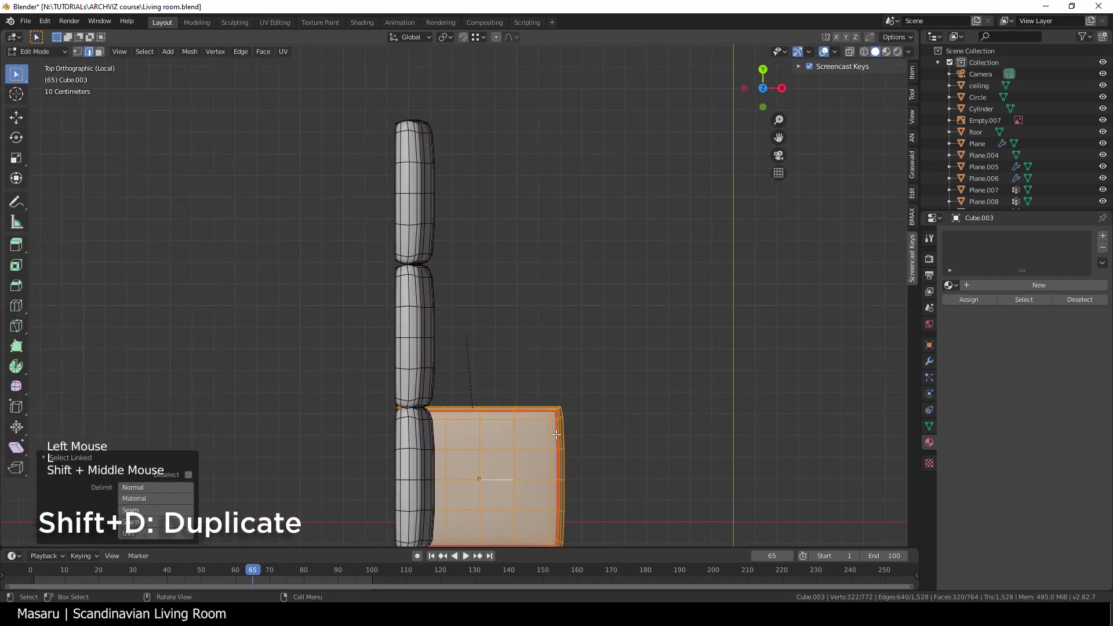
key(shift+d)
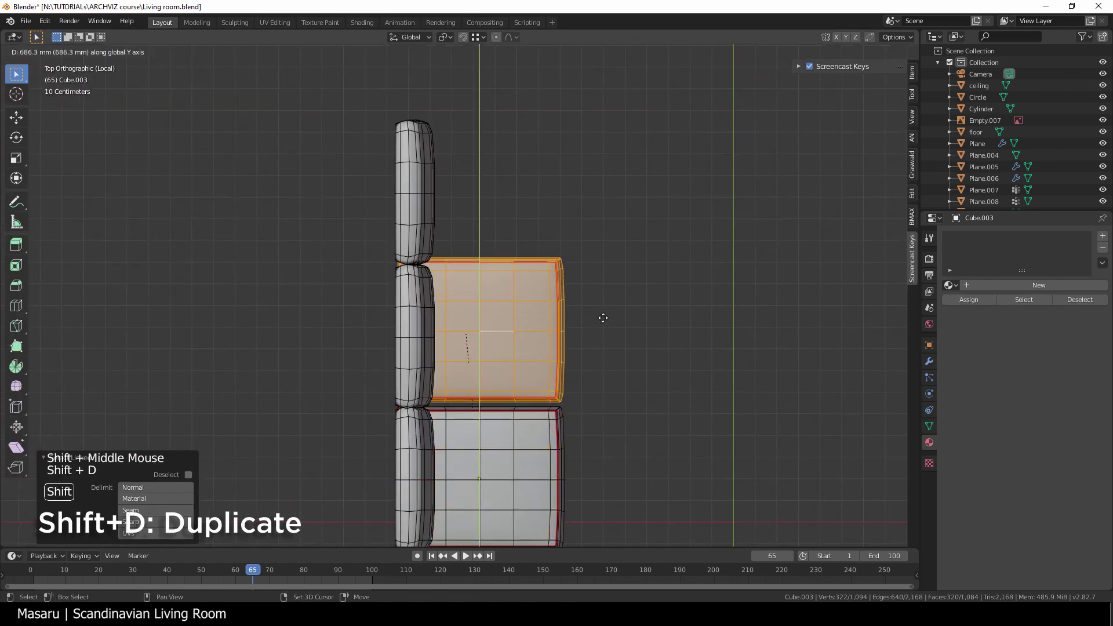
click(617, 358)
key(shift+d)
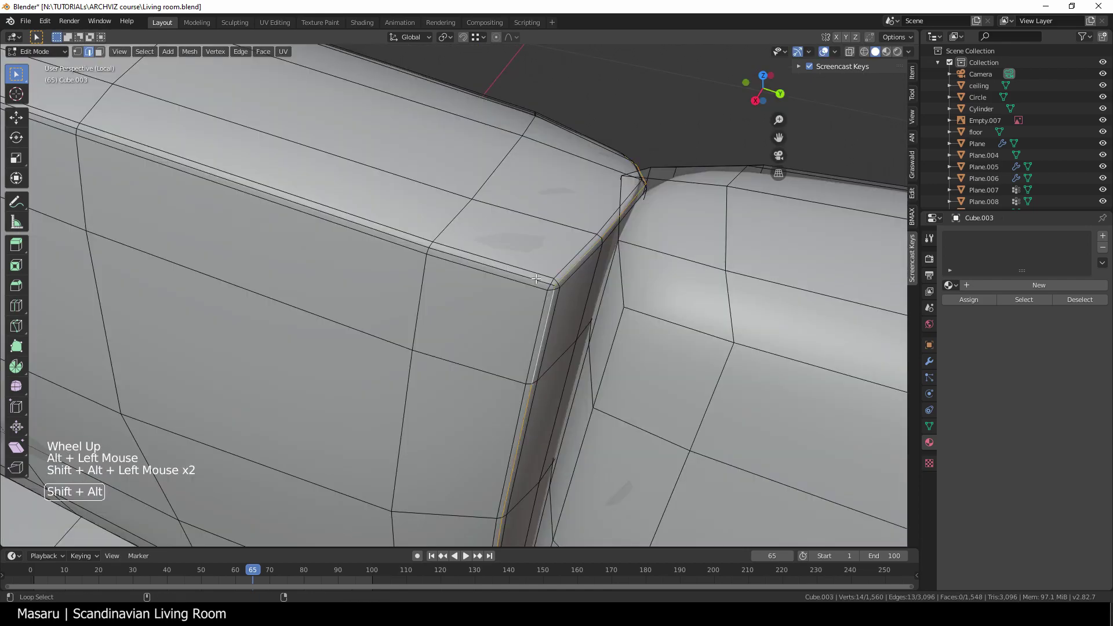
Step: Extend the selection of middle bevel loops around the backrest cushion's borders
scroll(567, 253, down, 5)
middle_drag(557, 261, 565, 248)
alt+shift+click(399, 377)
alt+shift+click(422, 435)
alt+shift+click(377, 448)
middle_drag(377, 450, 458, 453)
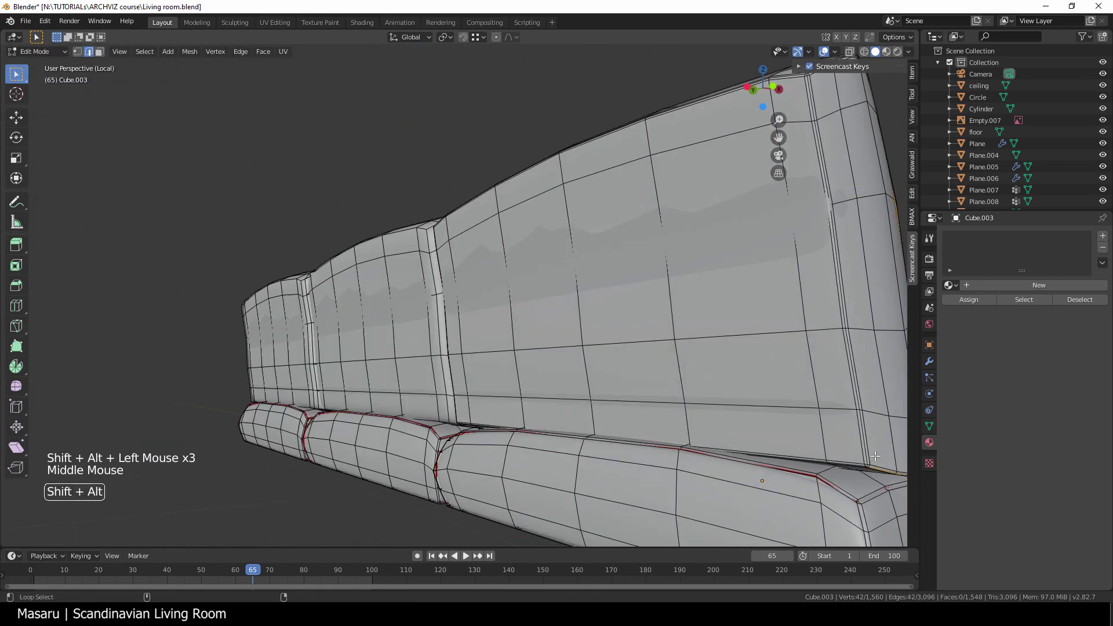
Step: Add the middle bevel loops at the backrest cushion's lower rear corner to the selection
alt+shift+click(862, 455)
alt+shift+click(860, 465)
key(ctrl+z)
alt+shift+click(858, 464)
middle_drag(853, 458, 812, 504)
alt+shift+click(800, 435)
alt+shift+click(812, 428)
Step: Add the middle bevel loops at the backrest cushion's remaining corner to the selection
middle_drag(800, 429, 422, 290)
shift+middle_drag(415, 400, 401, 307)
middle_drag(394, 417, 325, 429)
alt+shift+click(354, 377)
key(ctrl+z)
alt+shift+click(350, 383)
alt+shift+click(360, 385)
Step: Scale the backrest cushion's selected bevel loops uniformly and along the X axis
scroll(505, 427, down, 3)
shift+middle_drag(325, 429, 28, 497)
middle_drag(174, 359, 534, 313)
scroll(787, 310, down, 1)
key(s)
click(779, 310)
key(s)
key(x)
click(761, 308)
key(Tab)
scroll(447, 297, down, 2)
key(Tab)
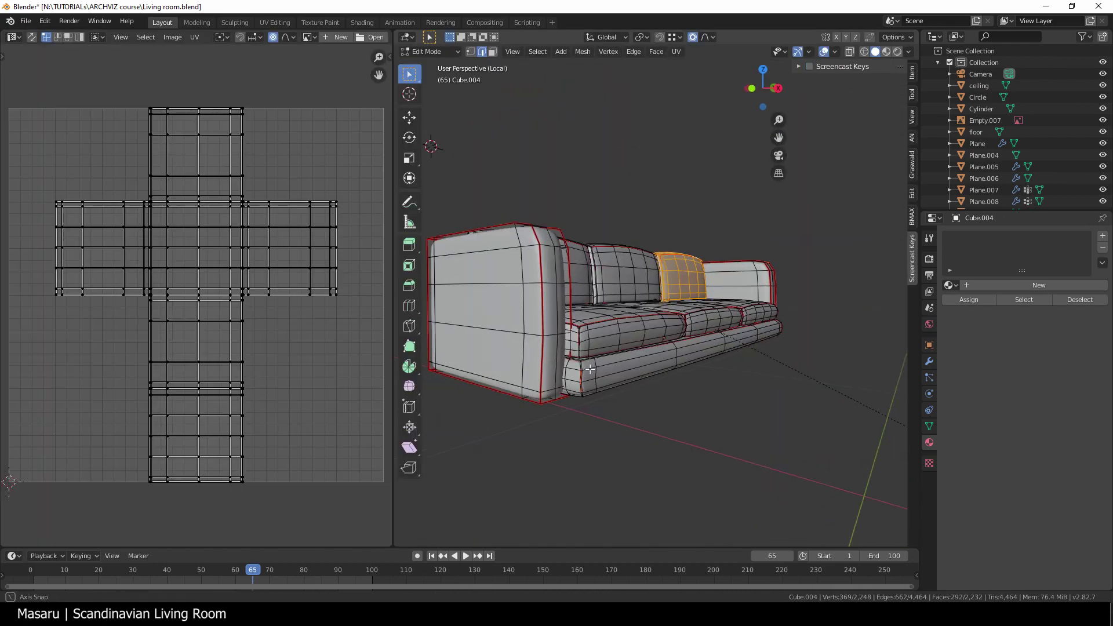
middle_drag(556, 359, 654, 349)
click(624, 414)
scroll(580, 379, up, 4)
scroll(615, 380, down, 1)
scroll(649, 346, up, 3)
scroll(655, 349, down, 2)
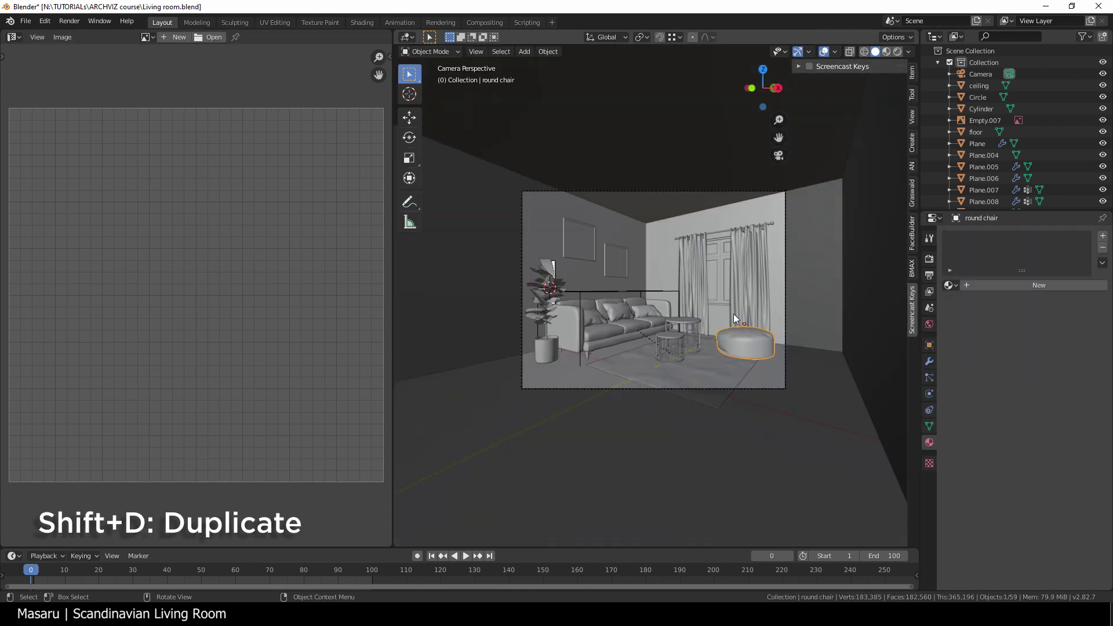
Step: Unwrap the smaller coffee table's top with Smart UV Project at an angle limit of 66.00
scroll(769, 358, up, 3)
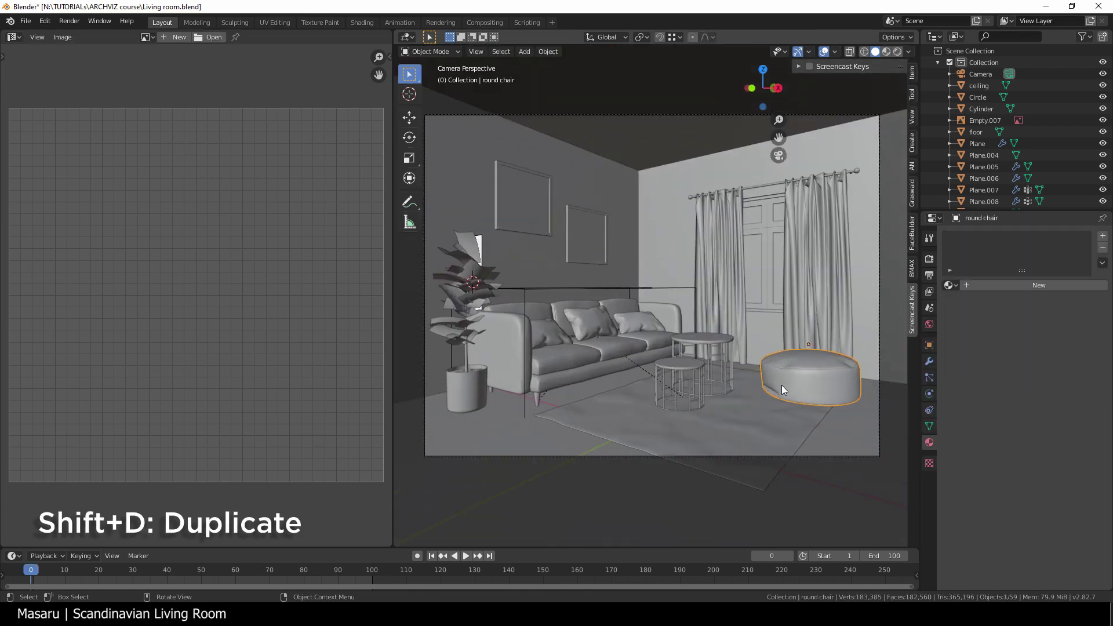
click(680, 361)
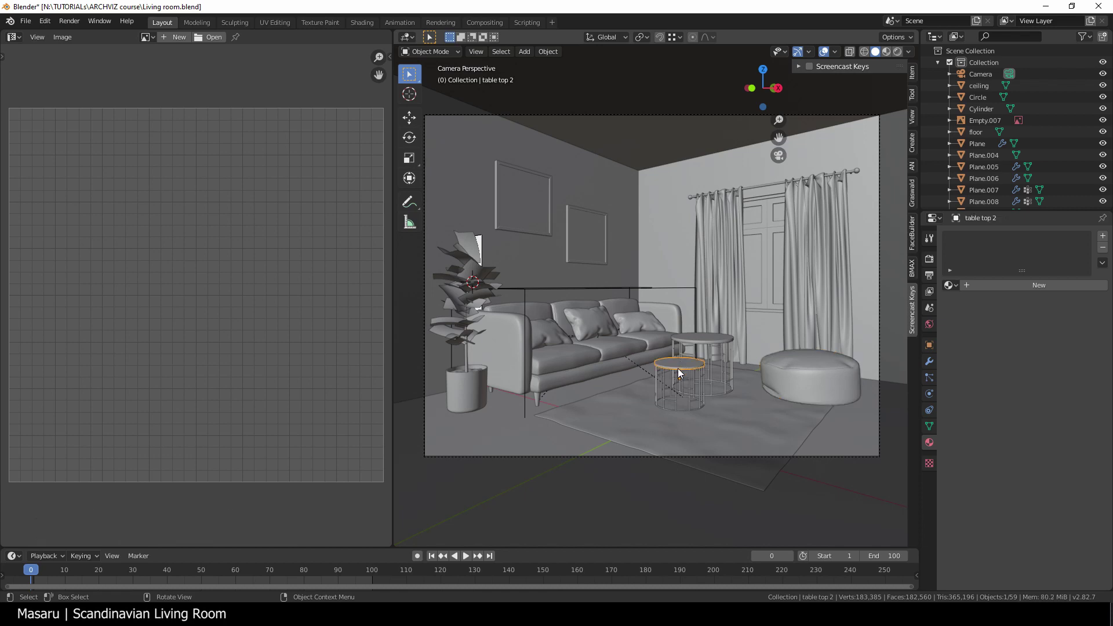
key(Tab)
scroll(678, 365, up, 5)
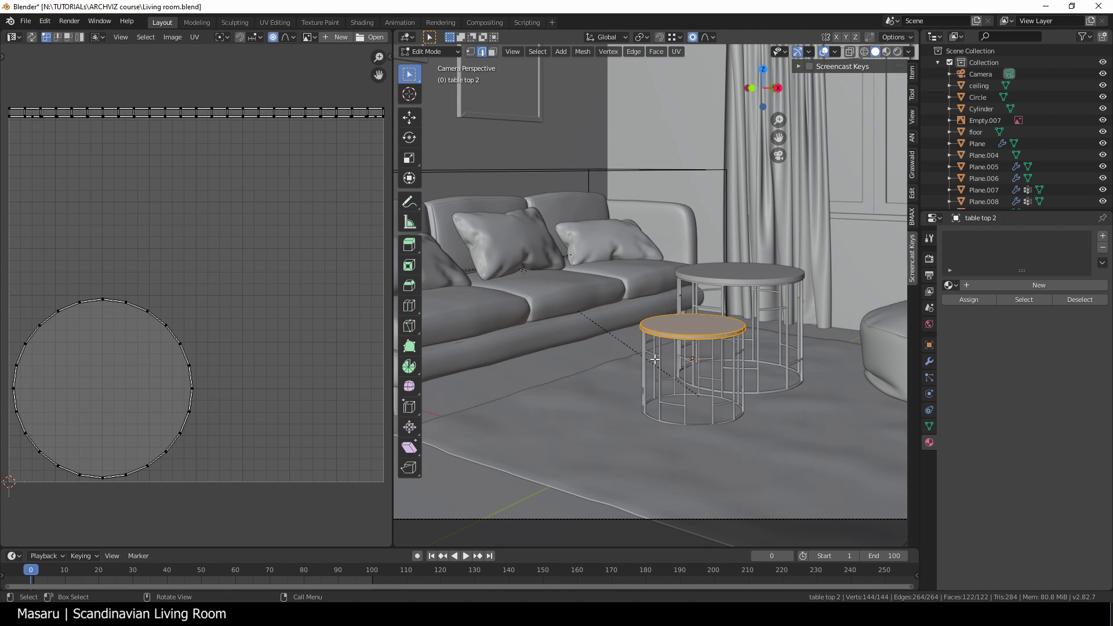
key(u)
click(762, 377)
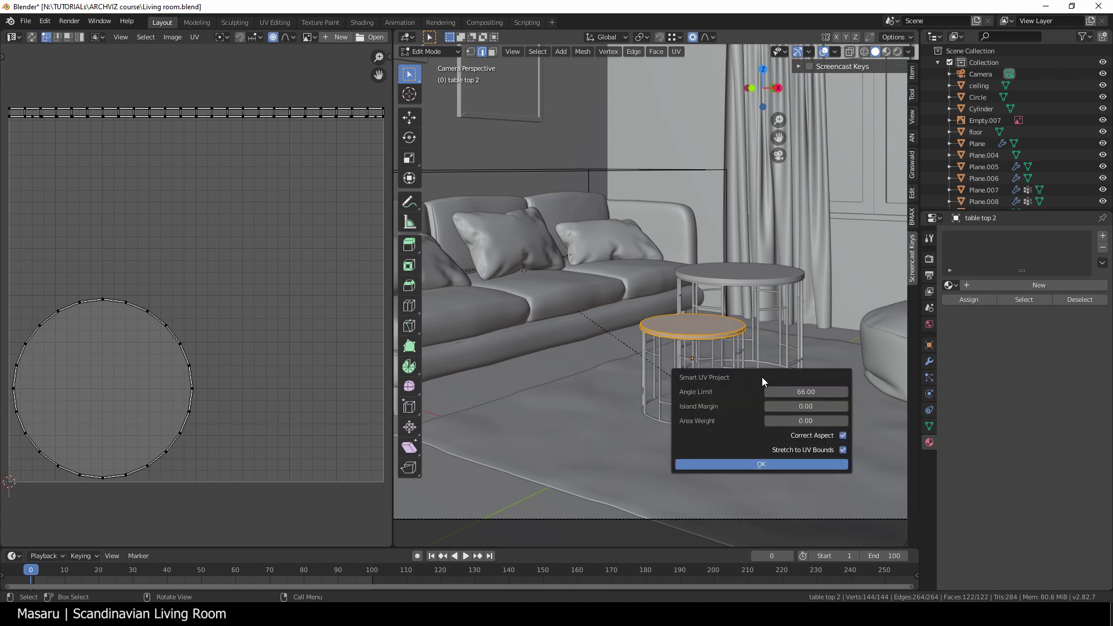
click(739, 464)
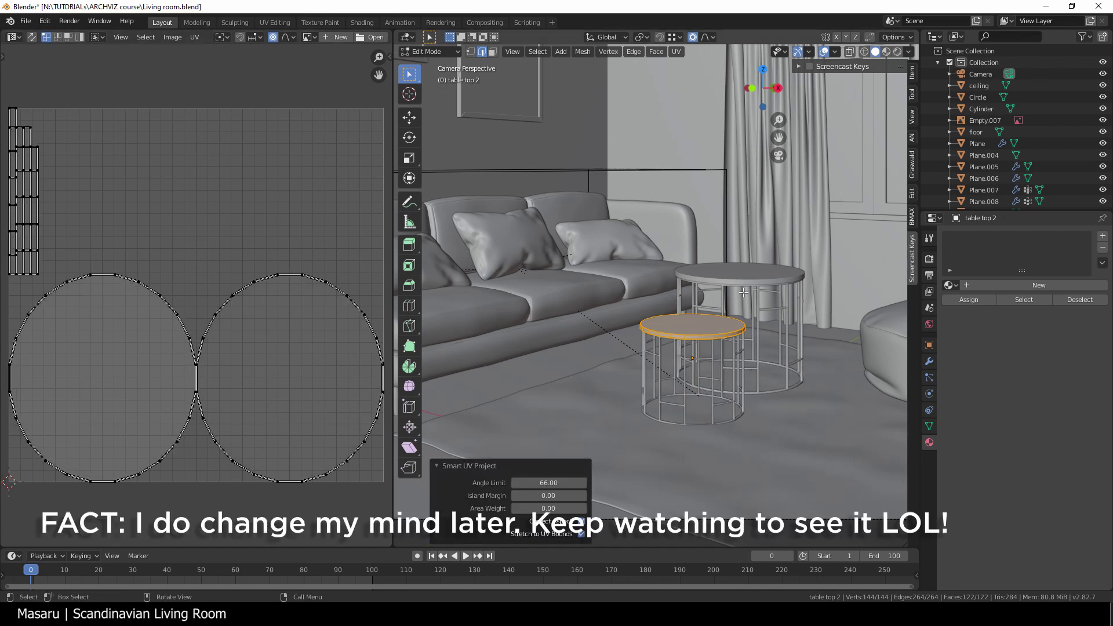
Step: Unwrap the larger coffee table's top with Smart UV Project at an angle limit of 66.00
key(Tab)
click(724, 274)
key(Tab)
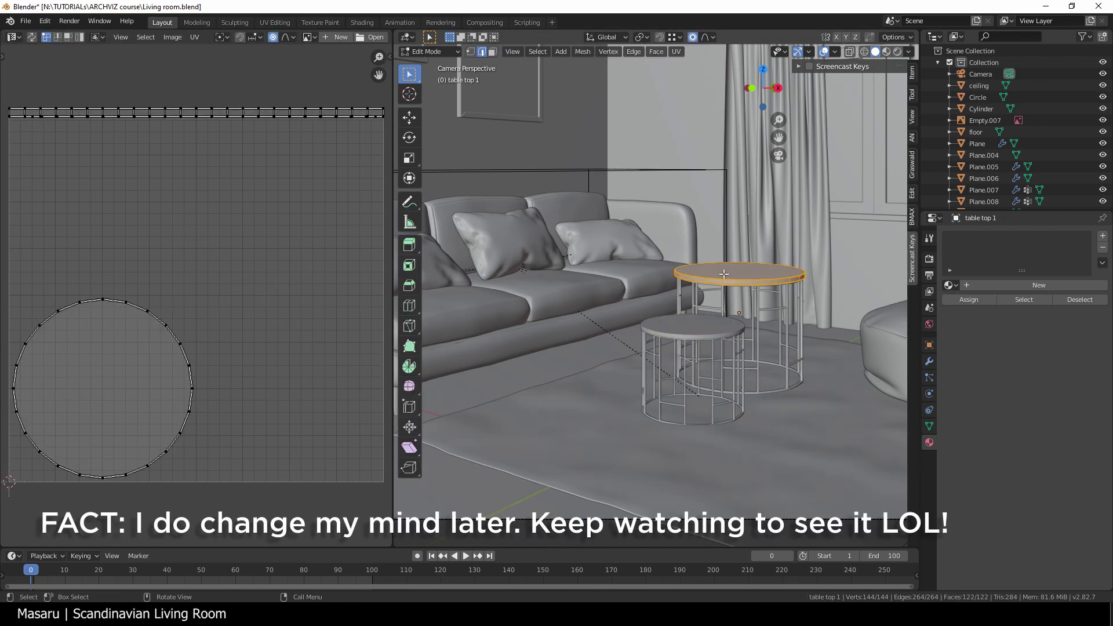
key(u)
click(724, 276)
click(710, 360)
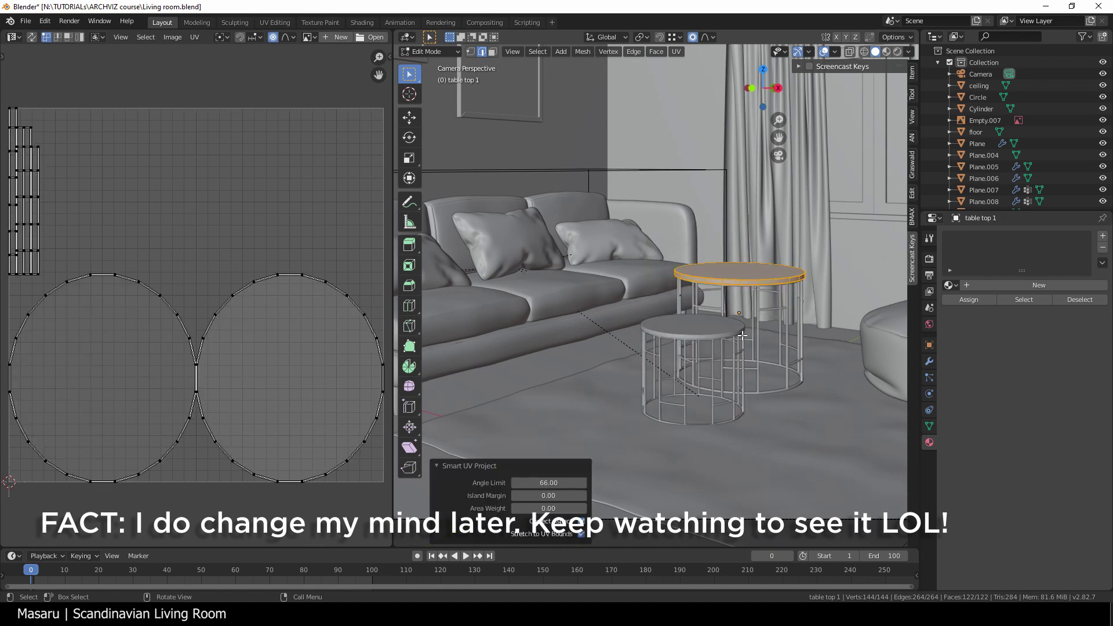
Step: Unwrap the larger coffee table's wire frame with Smart UV Project at an angle limit of 66.00
key(Tab)
click(759, 331)
key(Tab)
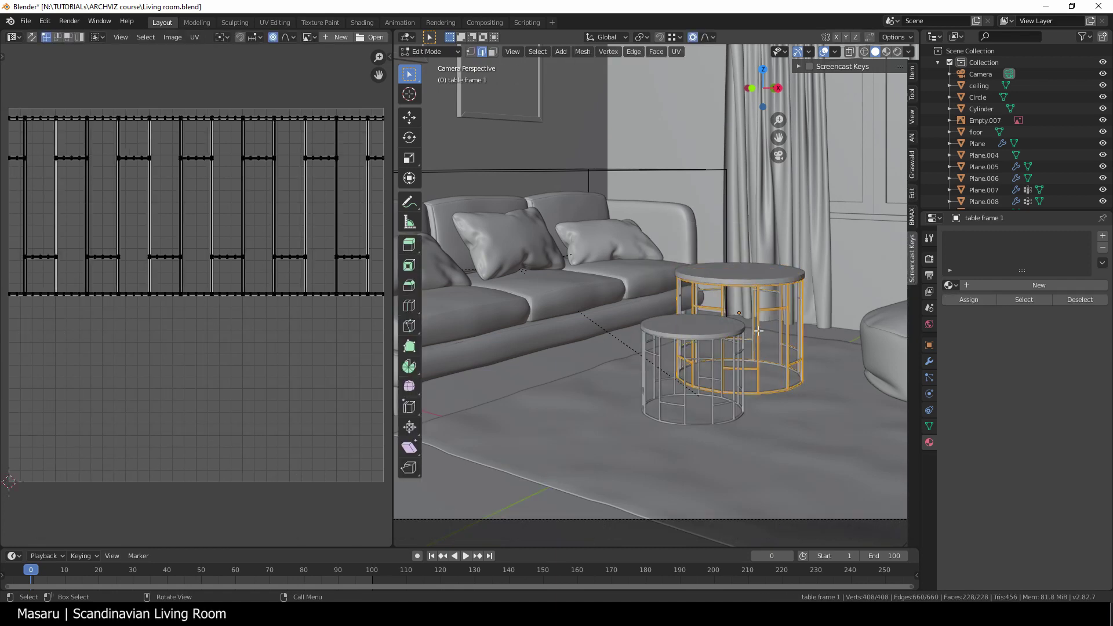
key(u)
click(758, 330)
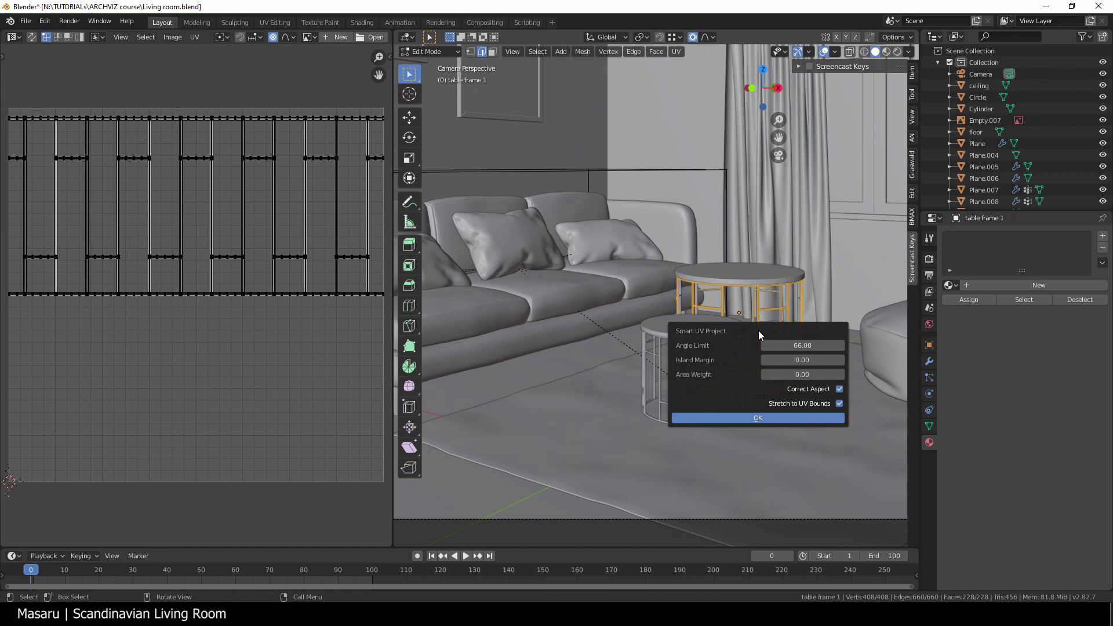
click(717, 415)
Step: Unwrap the smaller coffee table's wire frame with Smart UV Project at an angle limit of 66.00
key(Tab)
click(686, 361)
key(Tab)
key(a)
key(u)
click(686, 360)
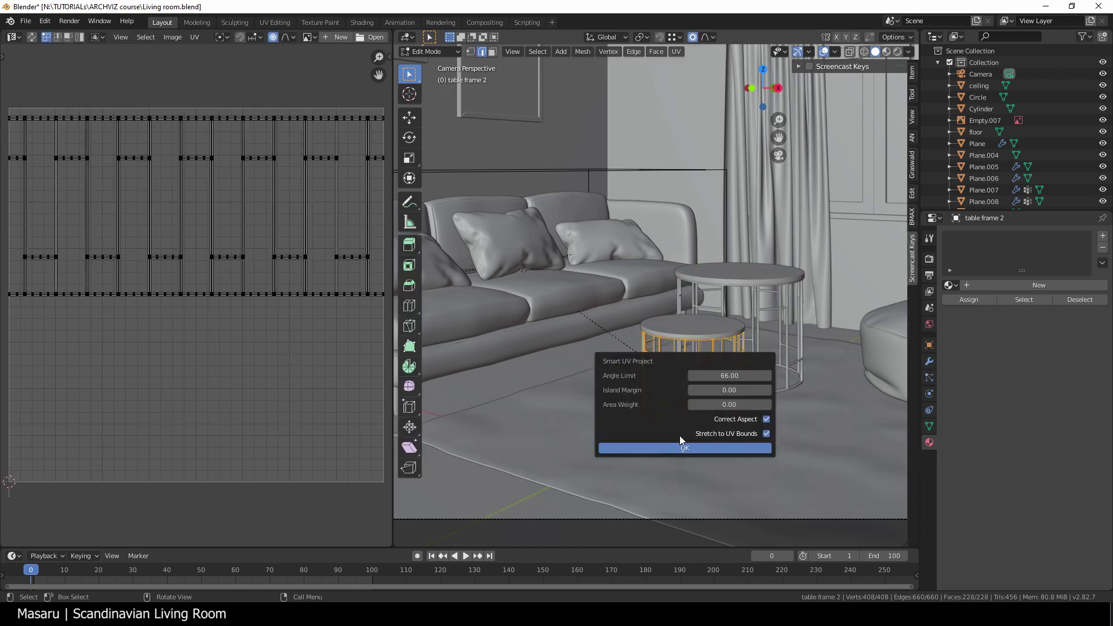
click(679, 439)
key(Tab)
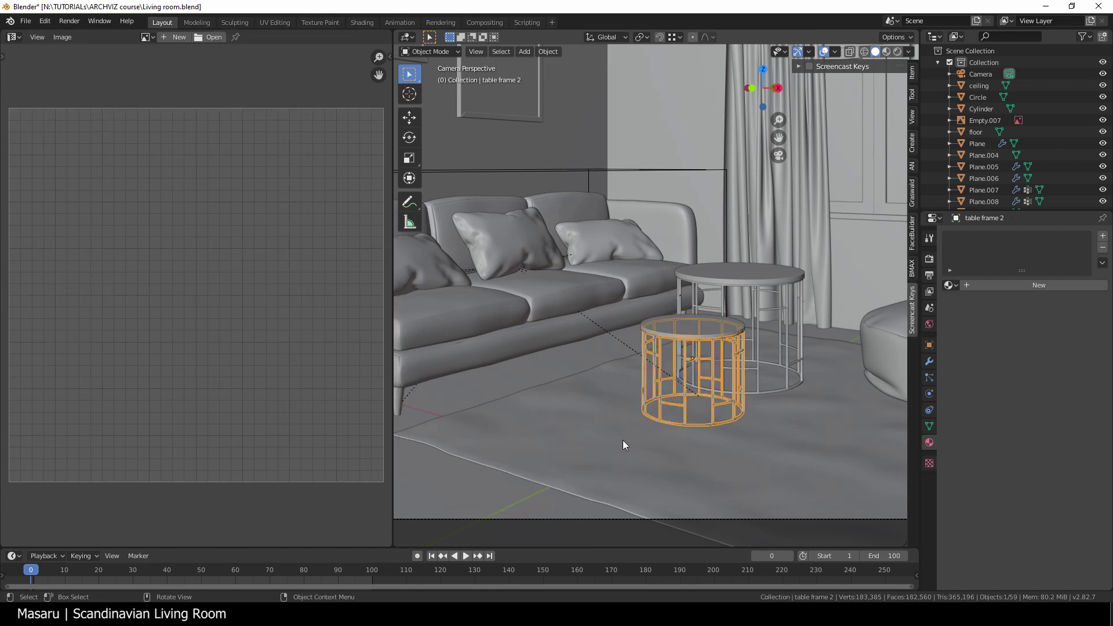
Step: Examine the existing UV layouts of the rug and the curtain nearest the sofa
scroll(622, 440, down, 4)
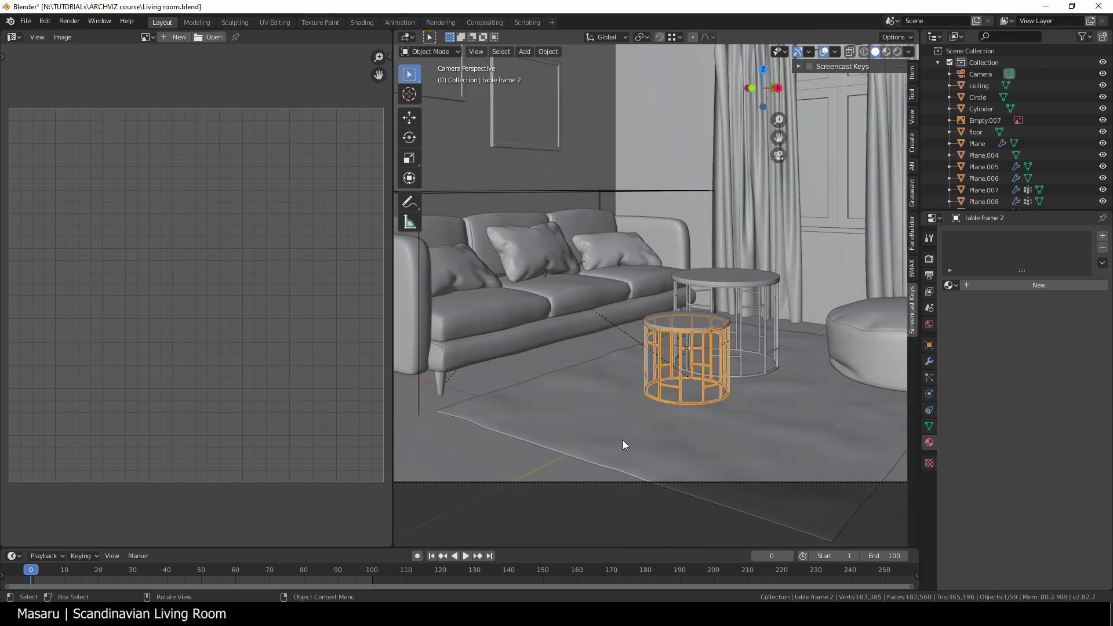
click(625, 420)
click(624, 386)
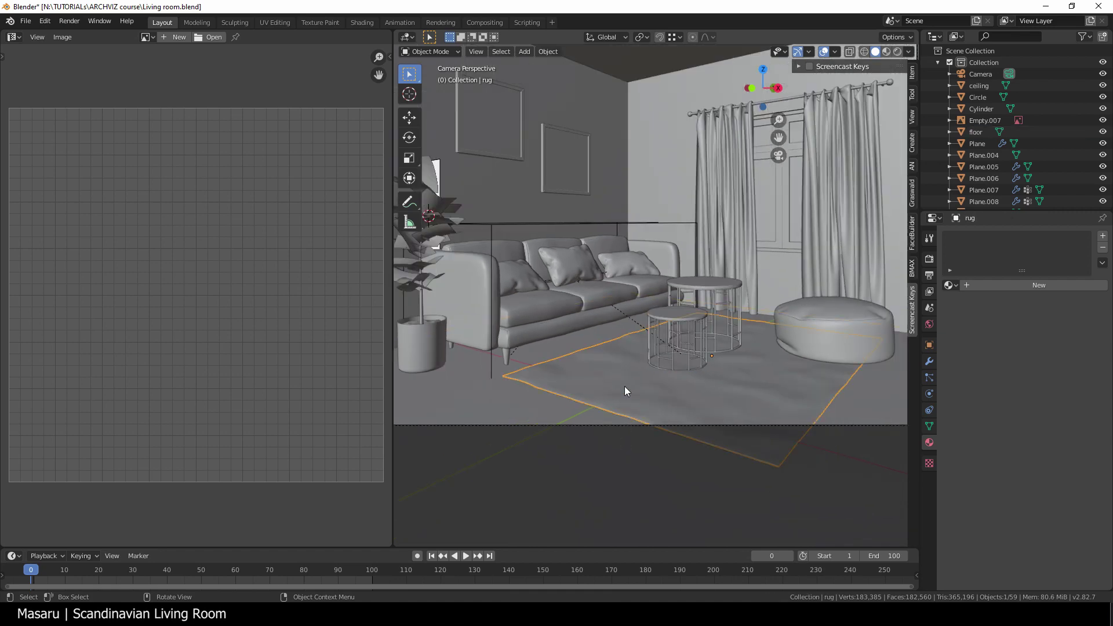
key(Tab)
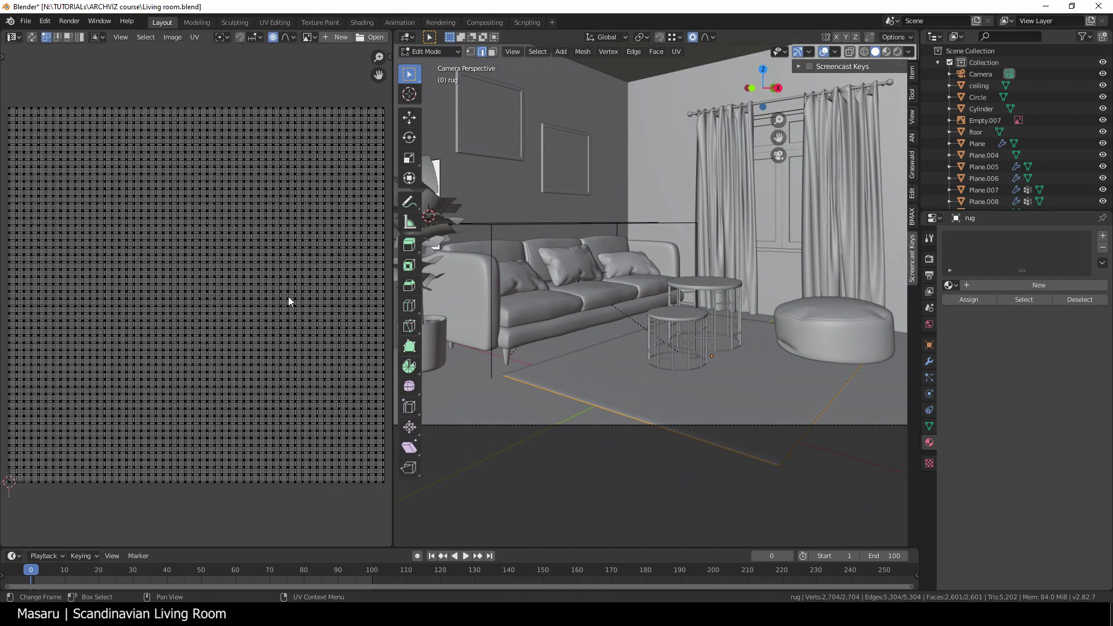
key(Tab)
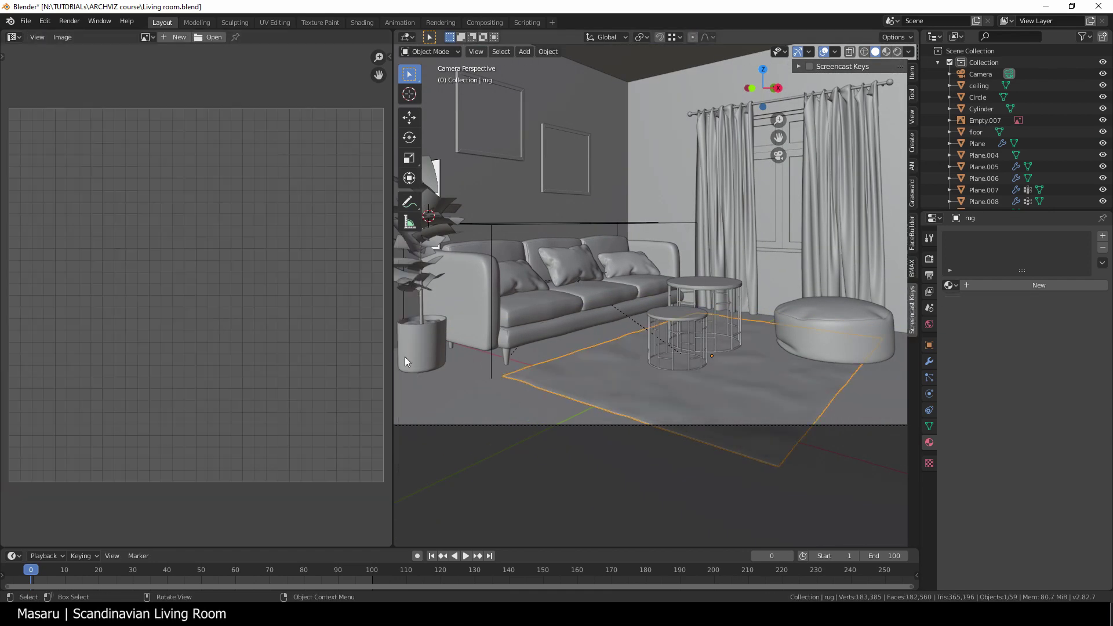
click(731, 231)
key(Tab)
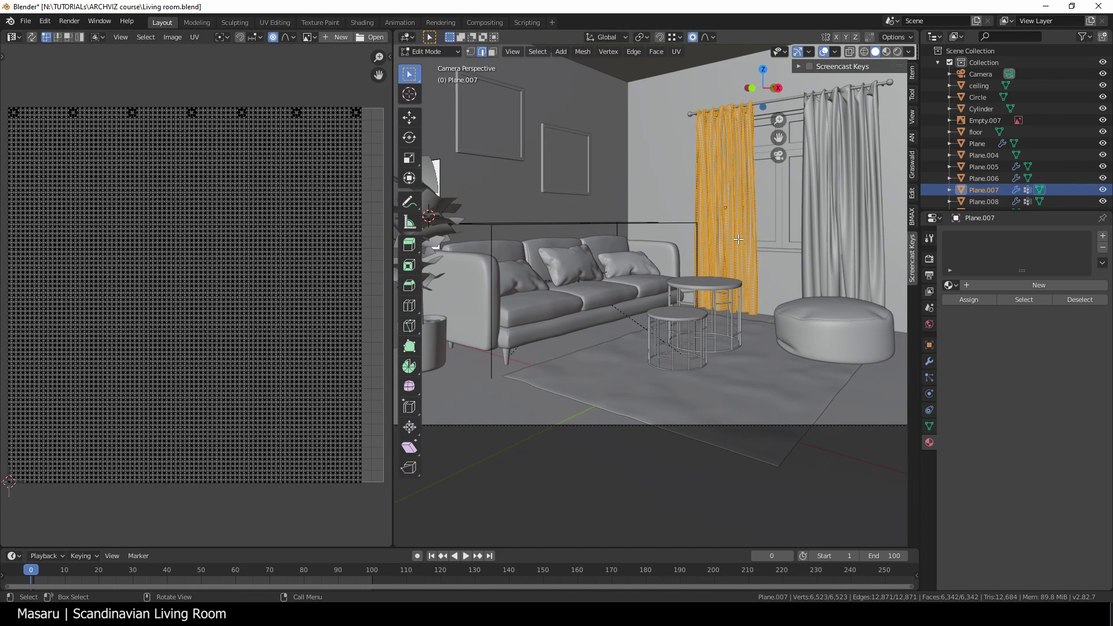
key(Tab)
Step: Unwrap the fig plant's trunk with Smart UV Project at an angle limit of 66.00
click(421, 317)
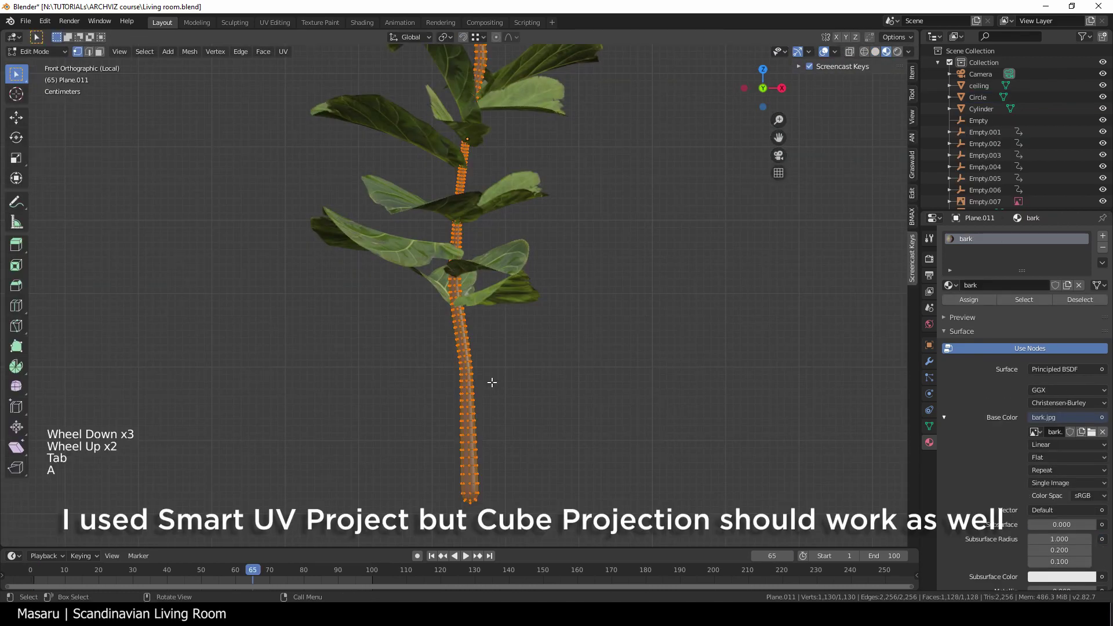
scroll(492, 383, up, 2)
key(u)
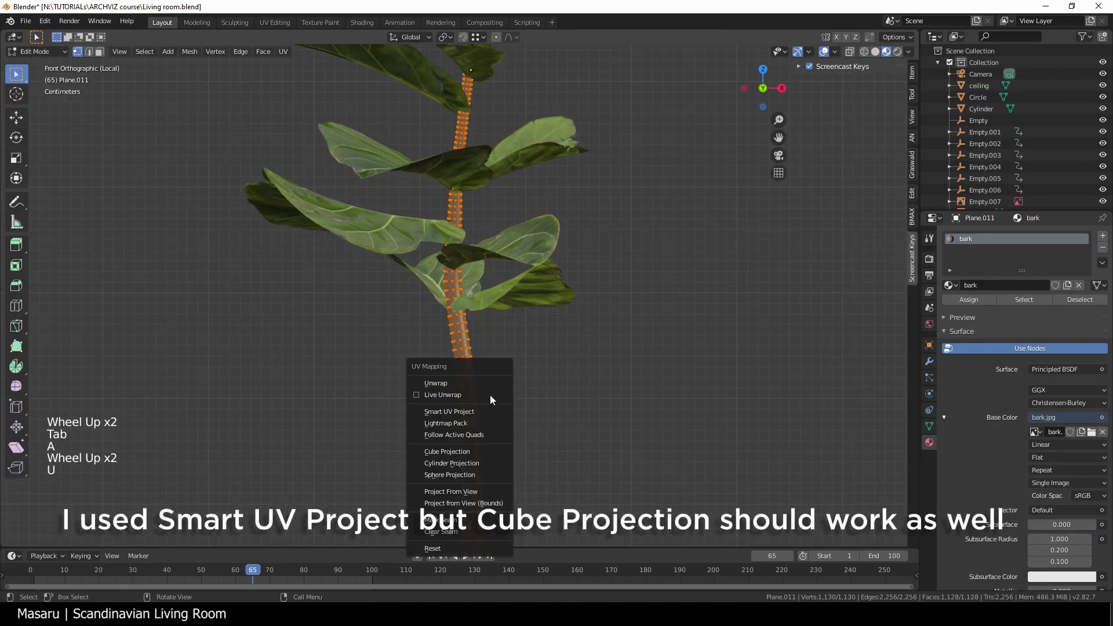
click(489, 412)
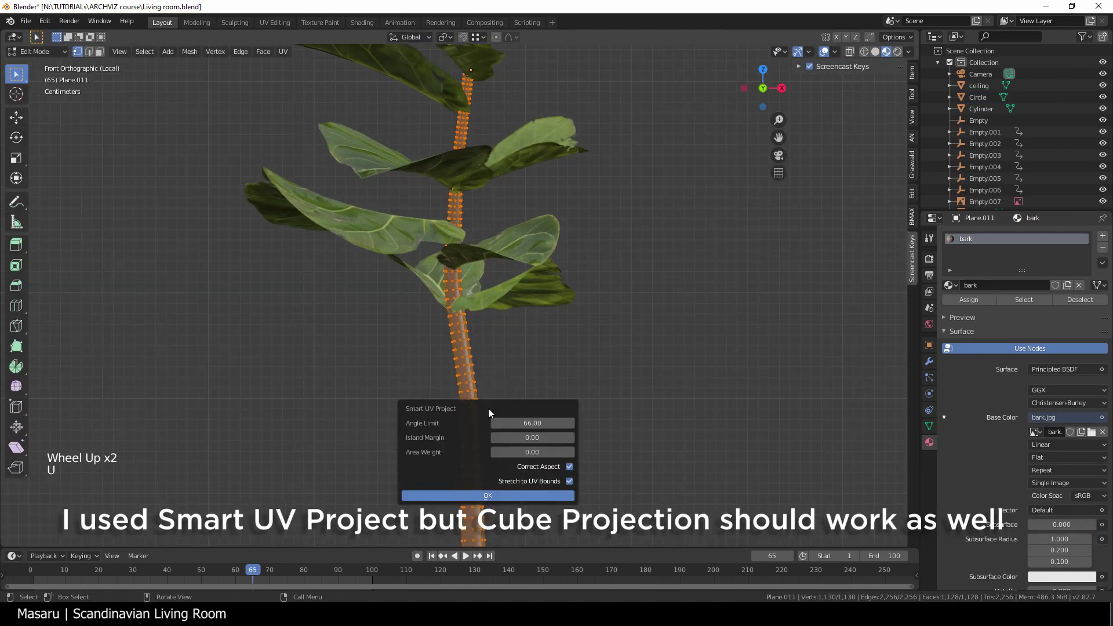
click(491, 495)
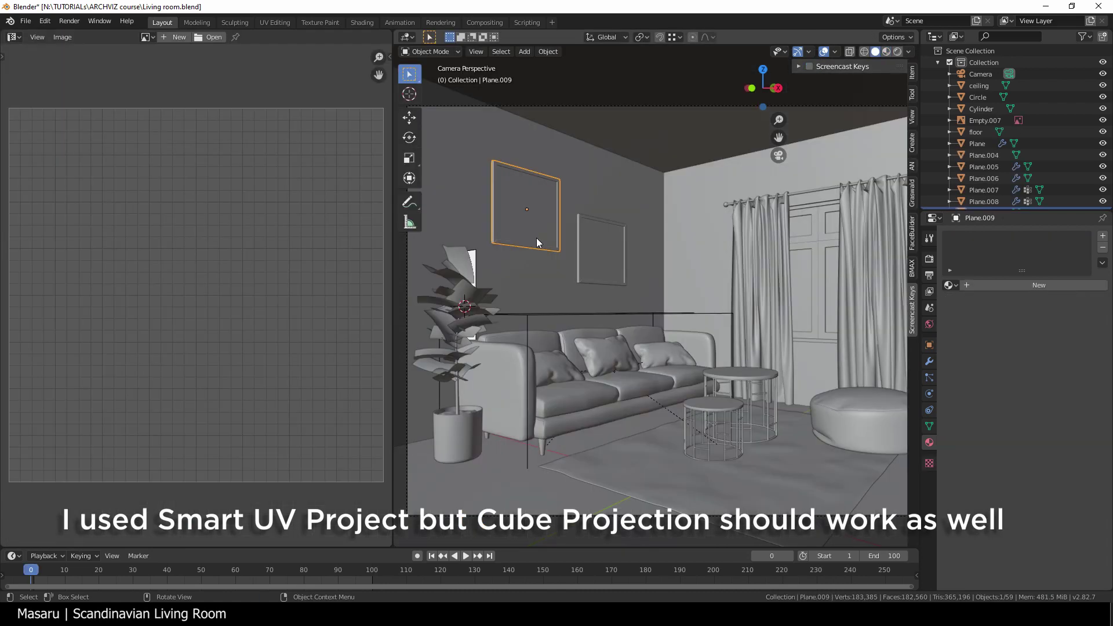
Step: Isolate the larger wall picture, examine the UV layout of its inner picture face, and return to the camera view
key(KP_Divide)
scroll(613, 278, down, 3)
key(Caps_Lock)
key(Caps_Lock)
key(Tab)
key(a)
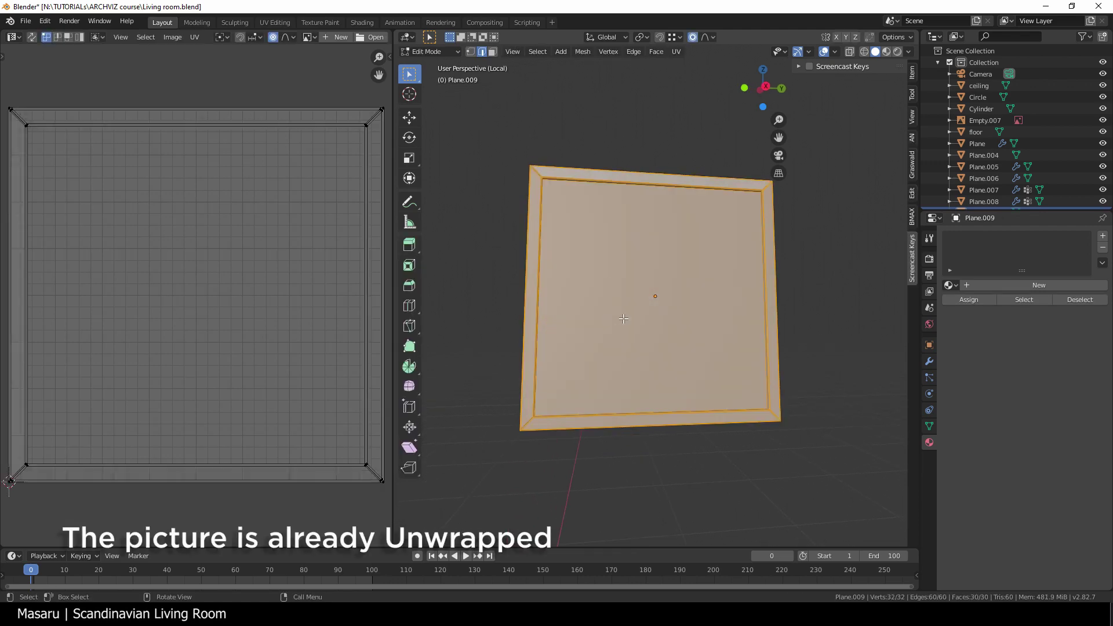
key(alt+a)
click(493, 52)
click(644, 290)
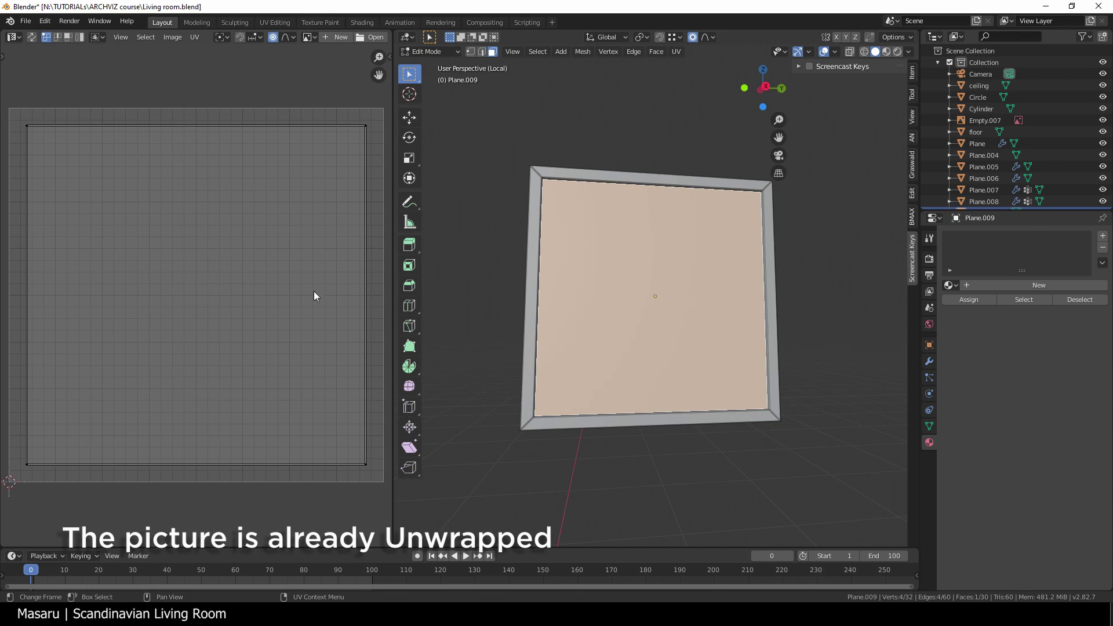
key(Tab)
key(KP_Divide)
key(KP_0)
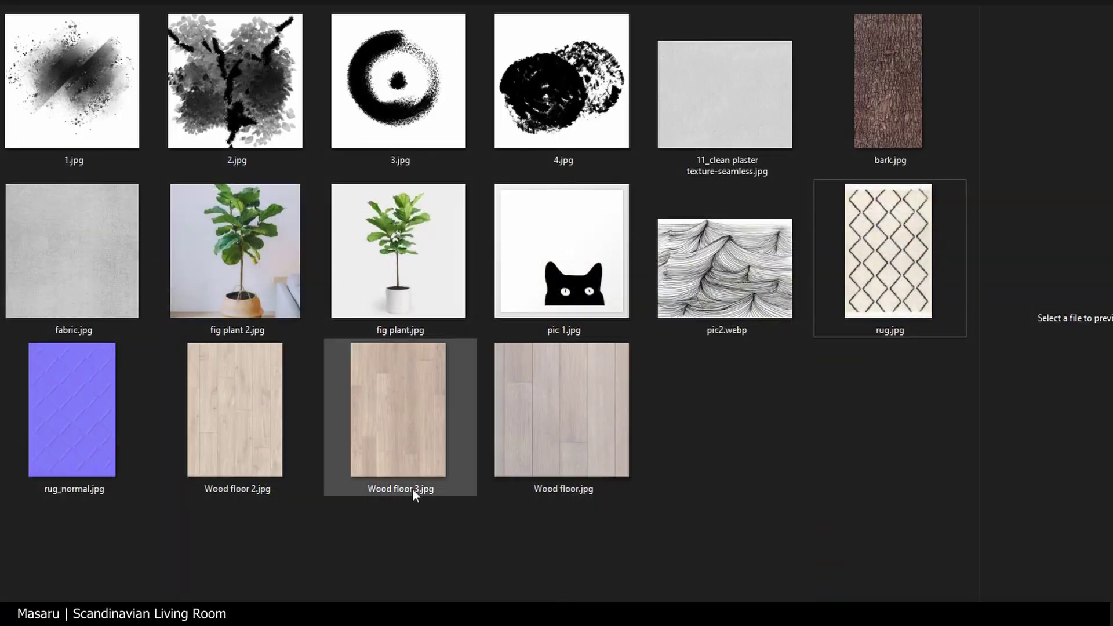
Step: Compare the wood floor texture images and view Wood floor 3.jpg
click(266, 434)
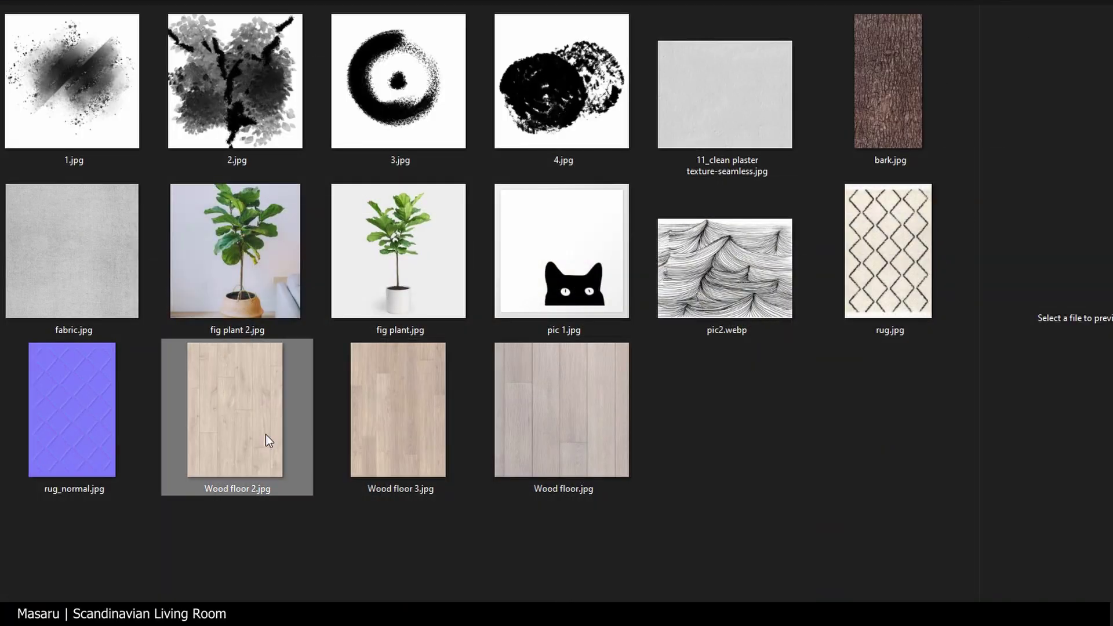
click(397, 443)
click(583, 479)
click(424, 451)
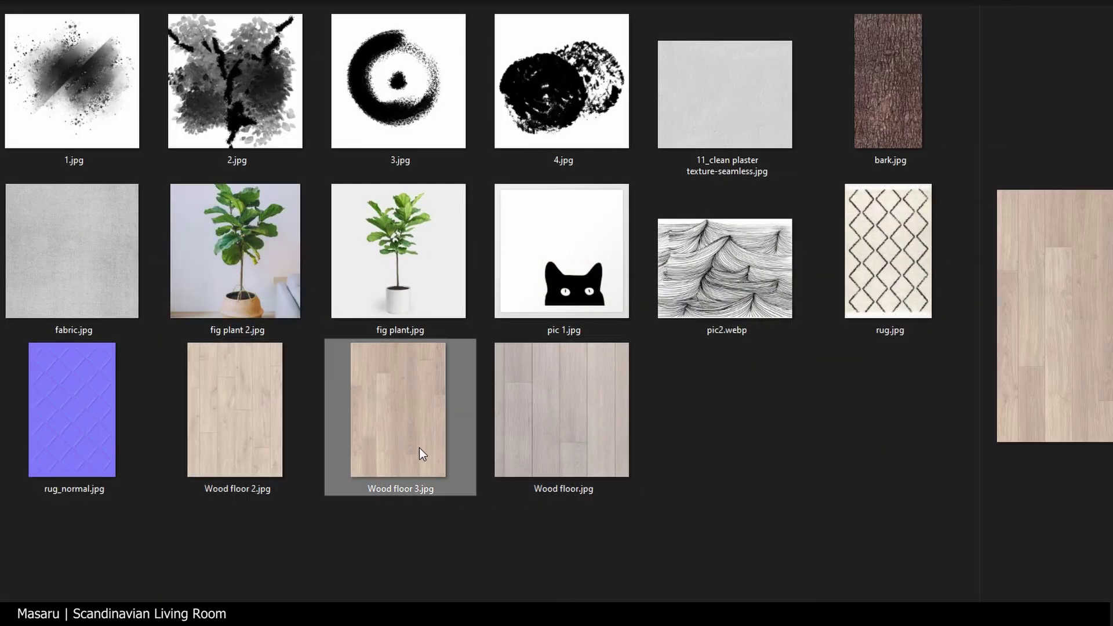
double_click(420, 448)
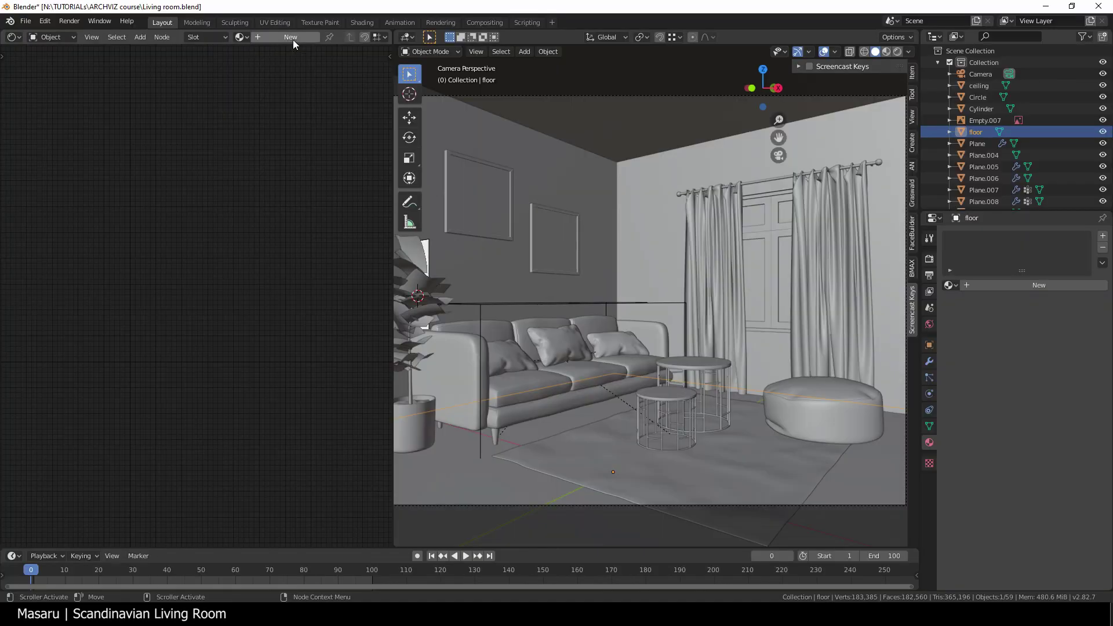
Step: Create a new material for the floor and connect Wood floor 3.jpg to the shader's base color
click(293, 39)
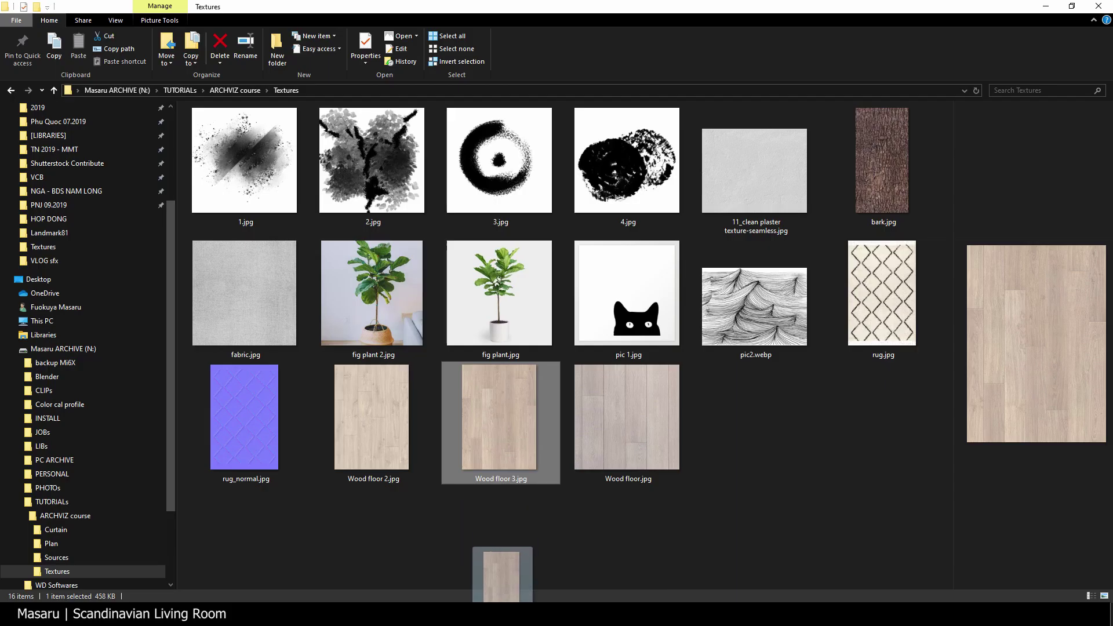
drag(502, 574, 80, 246)
drag(157, 249, 189, 231)
middle_drag(203, 279, 299, 279)
drag(206, 250, 91, 201)
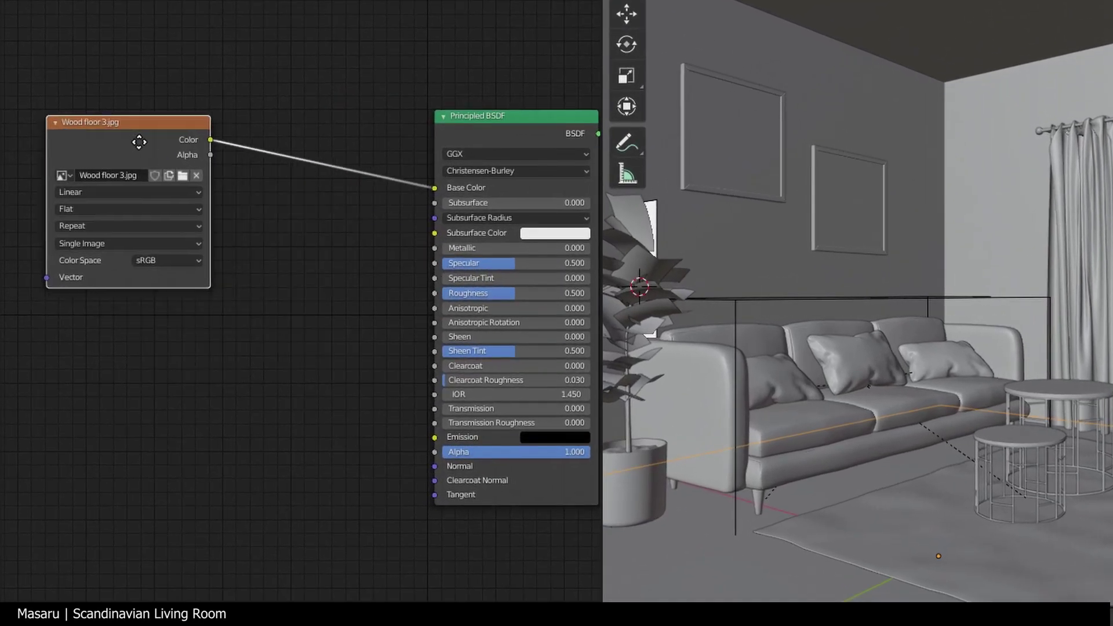
drag(139, 142, 131, 142)
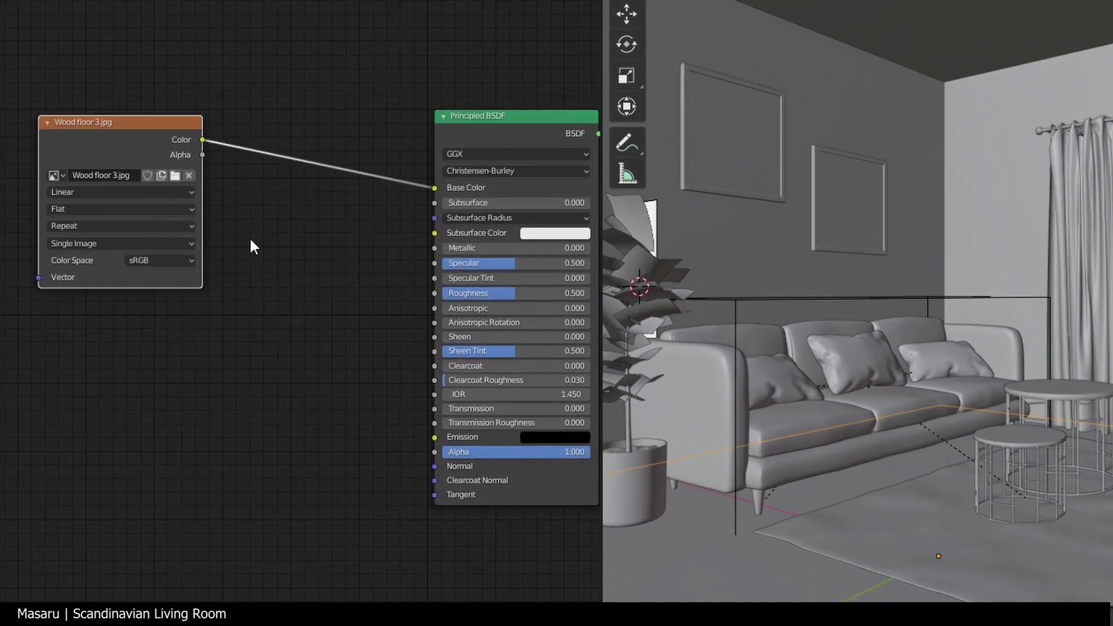
Step: Add a Bump node to the floor material and make room between the image texture and the shader
key(shift+a)
mouse_move(224, 356)
click(305, 353)
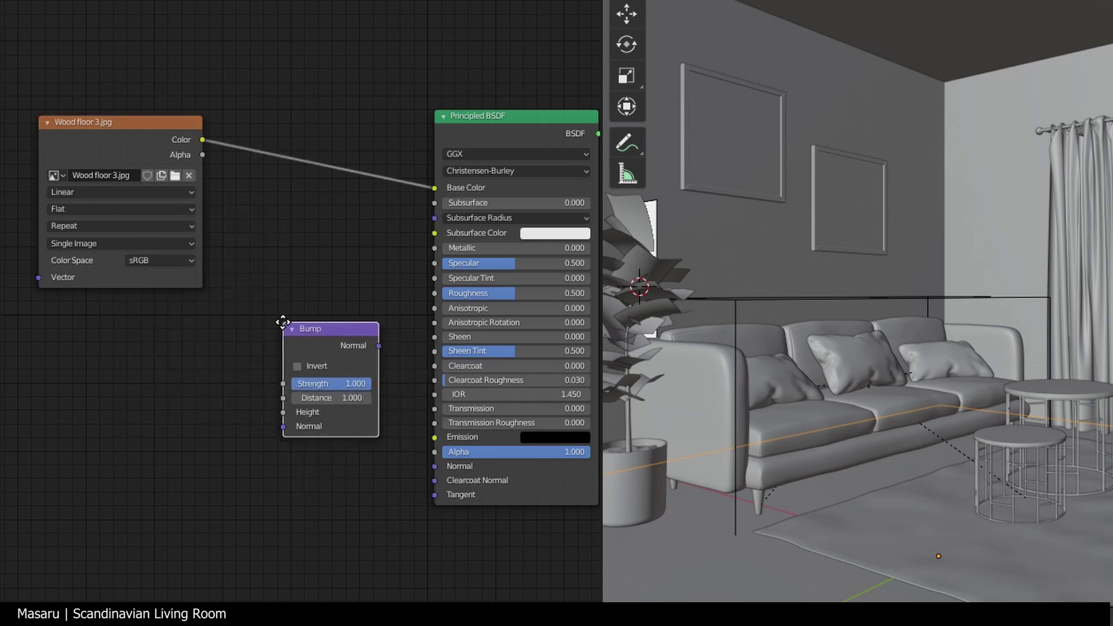
drag(151, 153, 584, 198)
middle_drag(517, 256, 47, 226)
Step: Add a ColorRamp and link the wood image through it to the Bump height, with Bump feeding the shader's Normal input
key(shift+a)
mouse_move(252, 334)
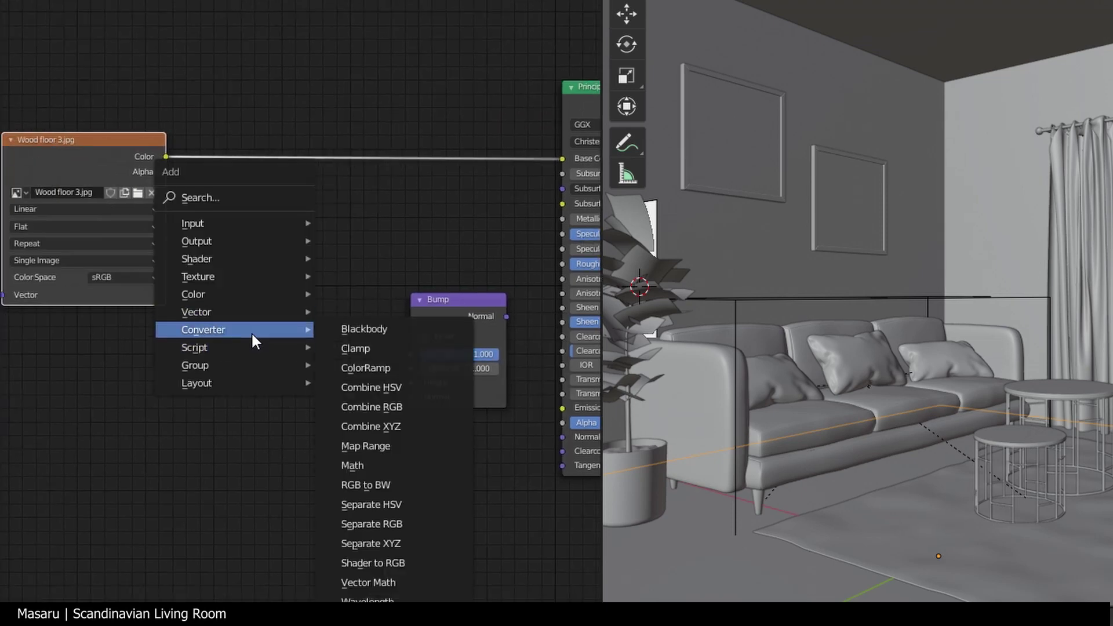
click(347, 368)
drag(166, 157, 219, 392)
drag(506, 317, 562, 437)
middle_drag(477, 425, 391, 424)
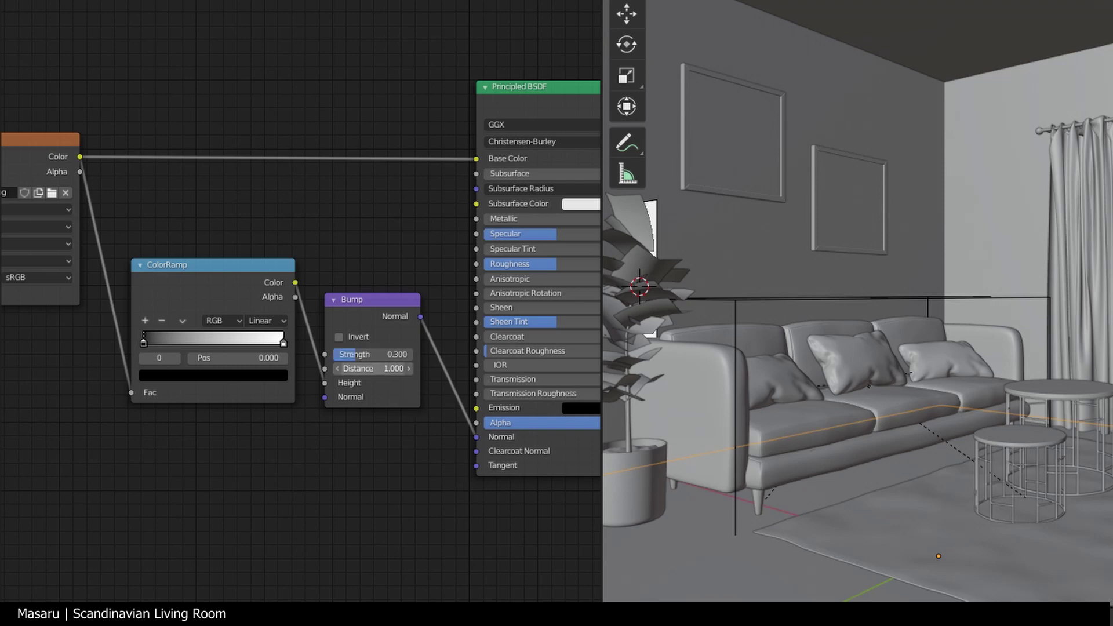
Step: Set the Bump strength and distance to 0.300 and the floor shader's roughness to 0.6
key(Return)
middle_drag(398, 369, 264, 380)
click(424, 275)
text(.6)
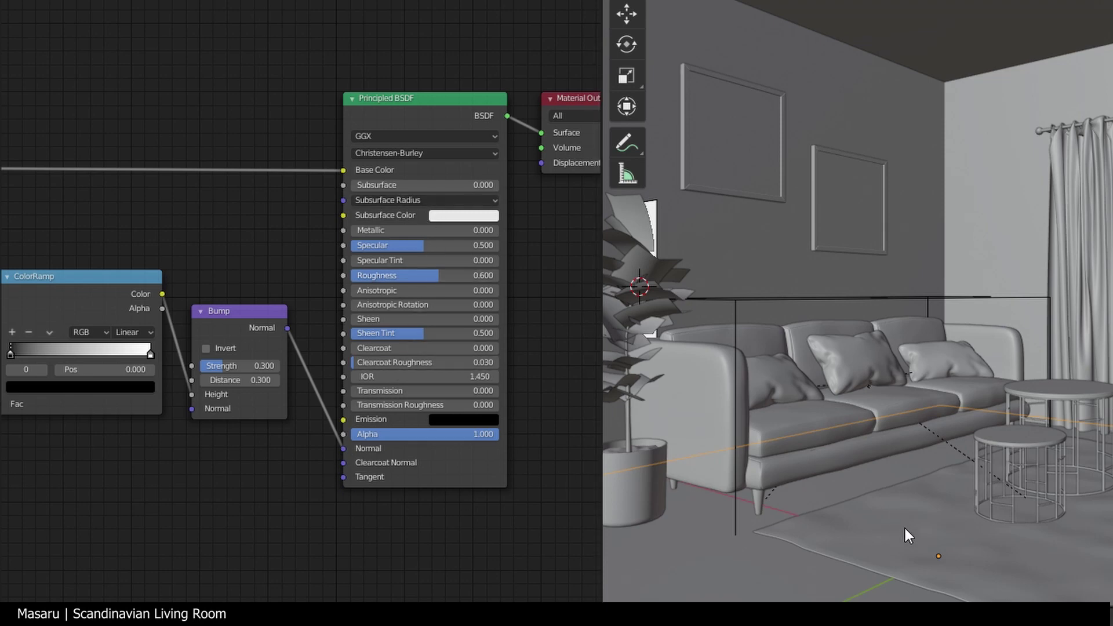
Step: Add Mapping and Texture Coordinate nodes to the wood floor image and show the floor in material preview
scroll(373, 293, down, 3)
scroll(318, 285, up, 1)
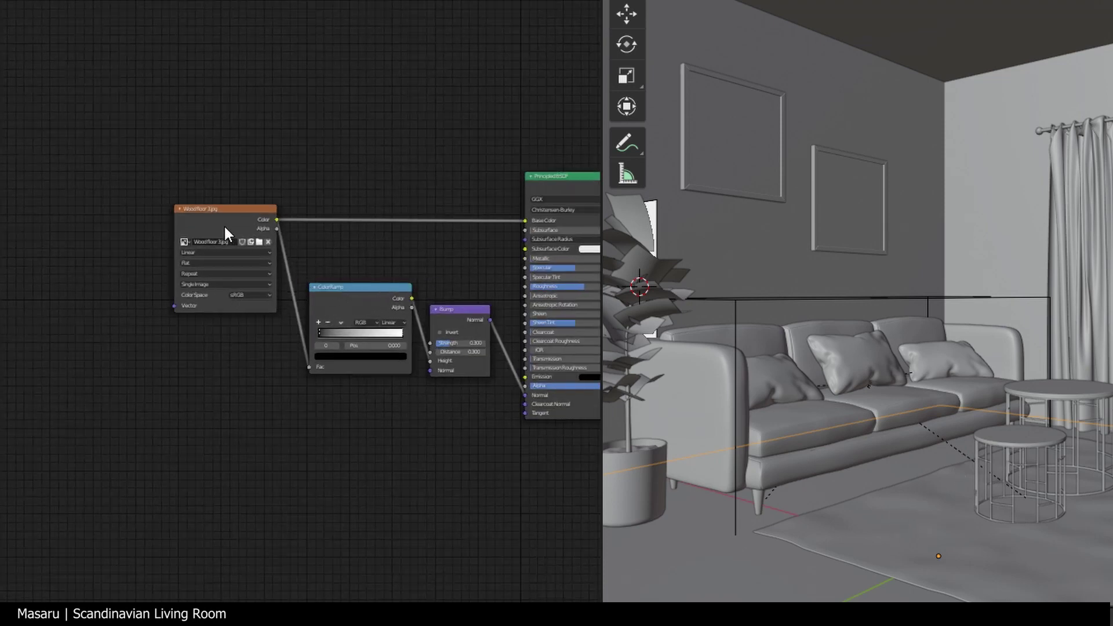
click(226, 232)
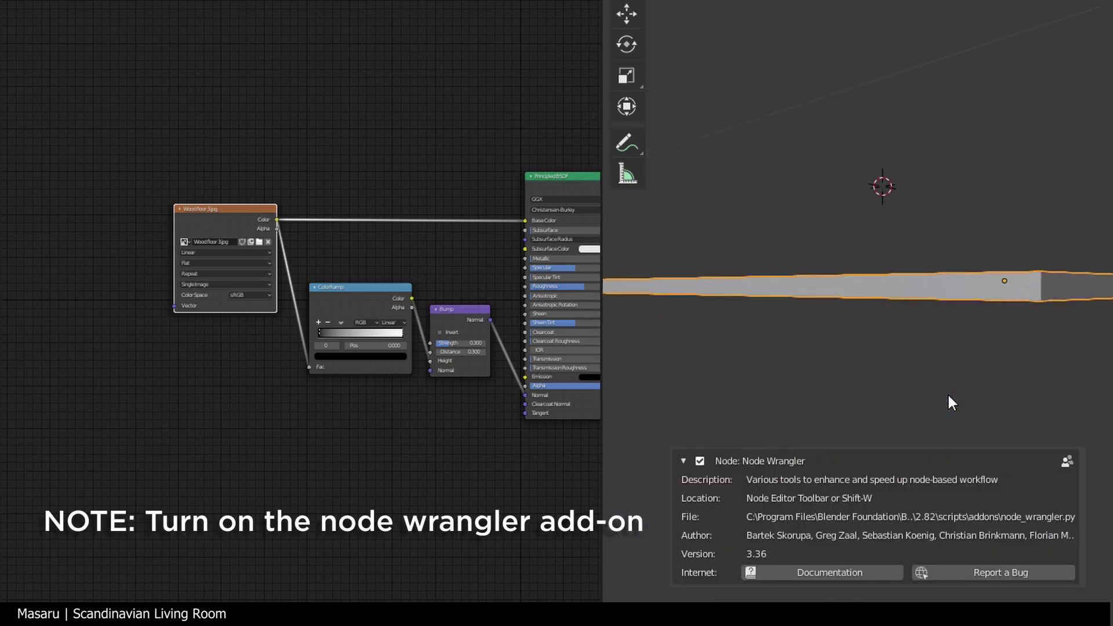
key(ctrl+t)
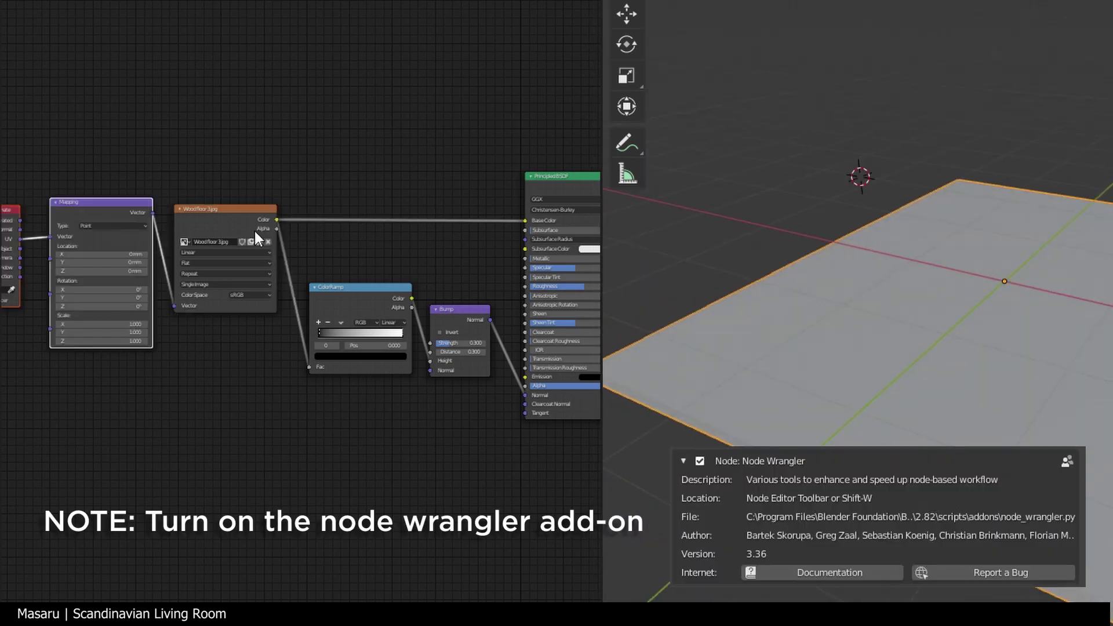
middle_drag(409, 291, 501, 297)
key(z)
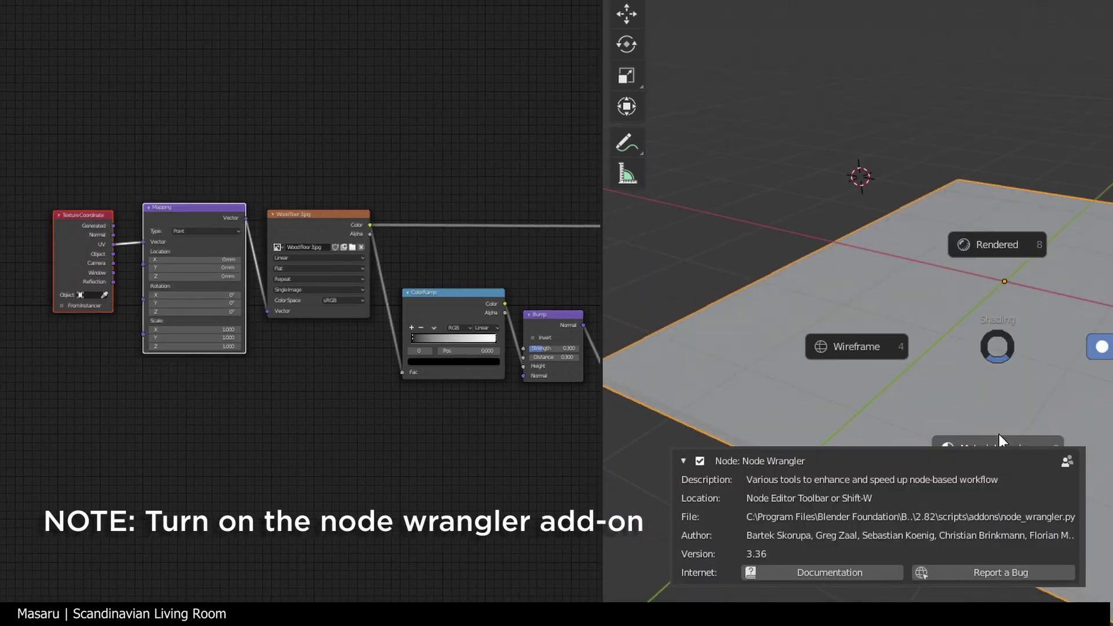
click(1000, 441)
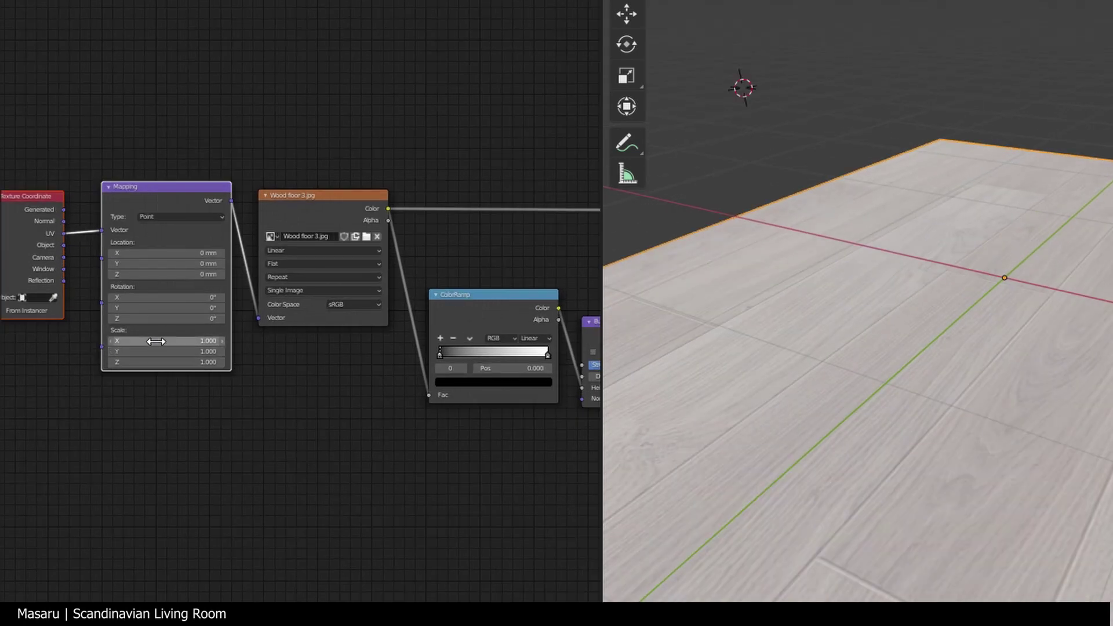
Step: Set the wood floor Mapping scale to 5 on the X, Y and Z axes
drag(157, 341, 158, 363)
text(5)
key(Return)
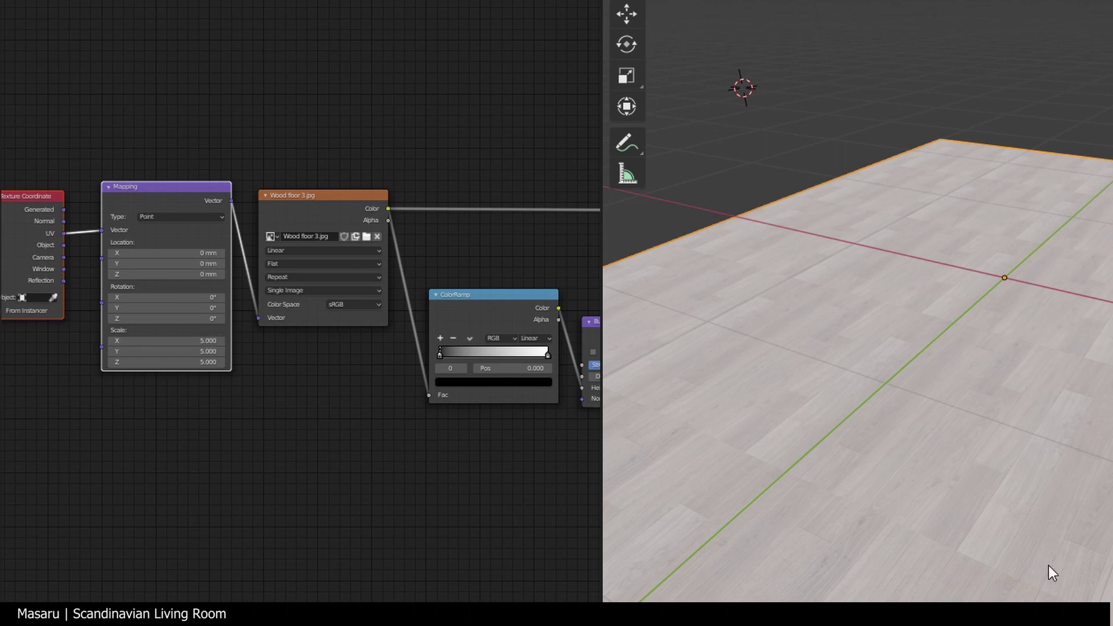
Step: Inspect the tiled floor, leave its isolated view to show the whole room, and select the wall
middle_drag(1065, 569, 1021, 545)
scroll(1020, 555, up, 2)
scroll(1024, 485, down, 2)
key(Tab)
key(Tab)
key(KP_Divide)
click(610, 250)
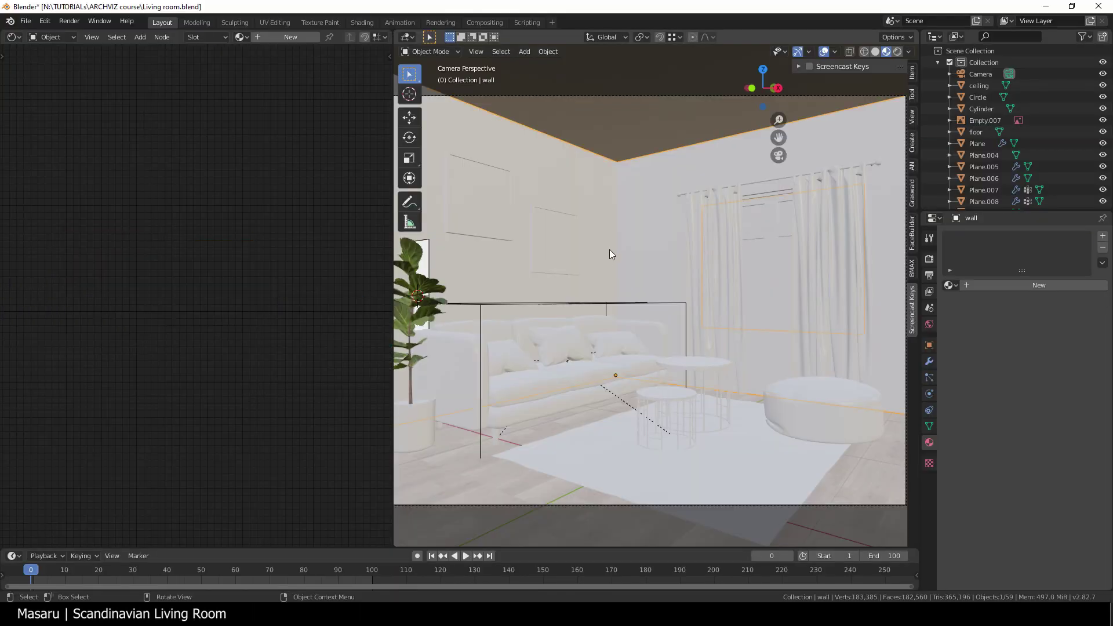
Step: Isolate the wall, assign it the Wood floor material and make an independent copy of that material named Wall
key(KP_Divide)
click(239, 36)
click(261, 74)
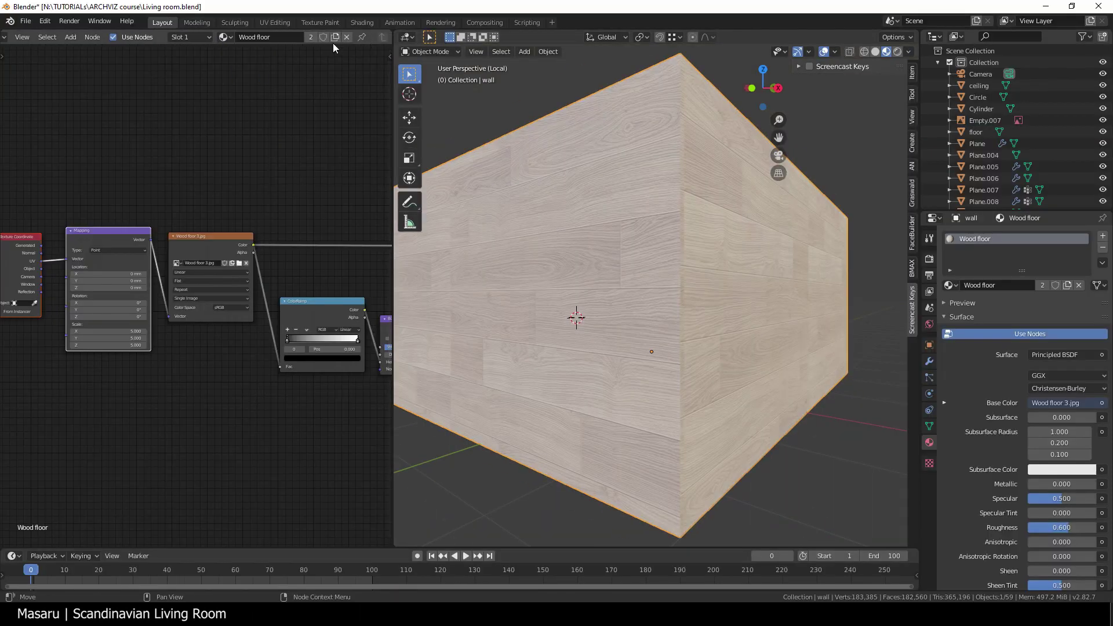
click(293, 39)
text(Wall)
key(Return)
Step: Replace the image in the Wall material with the 11_clean plaster texture
click(240, 263)
click(789, 412)
click(757, 482)
middle_drag(670, 332, 628, 361)
Step: Set the Wall material's Mapping scale to 15 on the X, Y and Z axes and return to the camera view
key(Return)
scroll(628, 361, up, 4)
scroll(627, 360, down, 1)
middle_drag(132, 333, 104, 316)
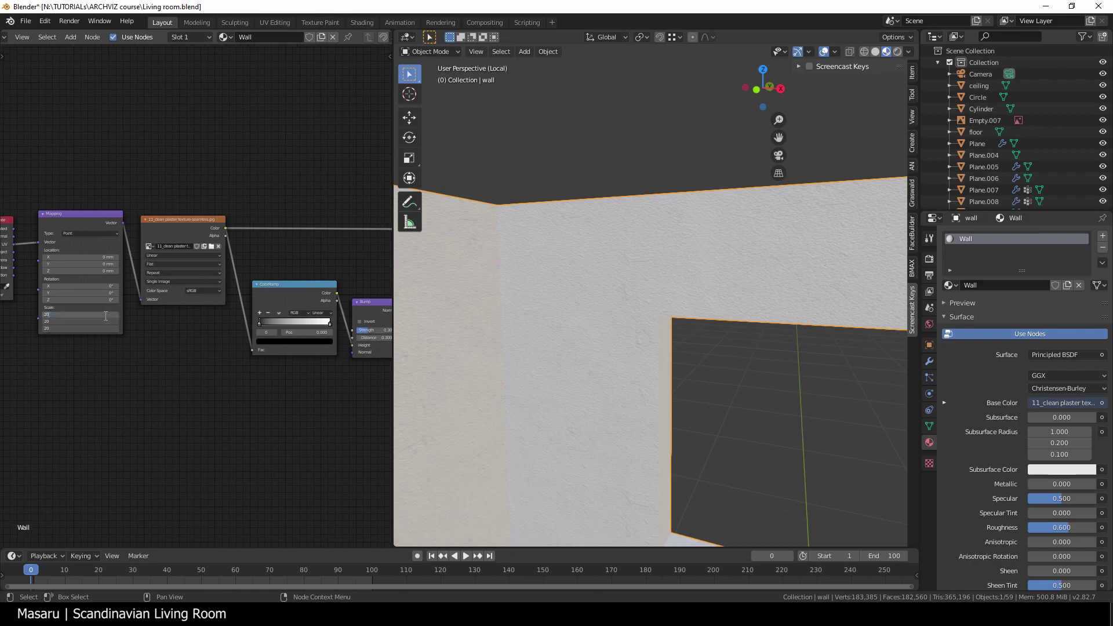
scroll(488, 358, up, 1)
drag(110, 315, 111, 329)
text(15)
key(Return)
key(KP_0)
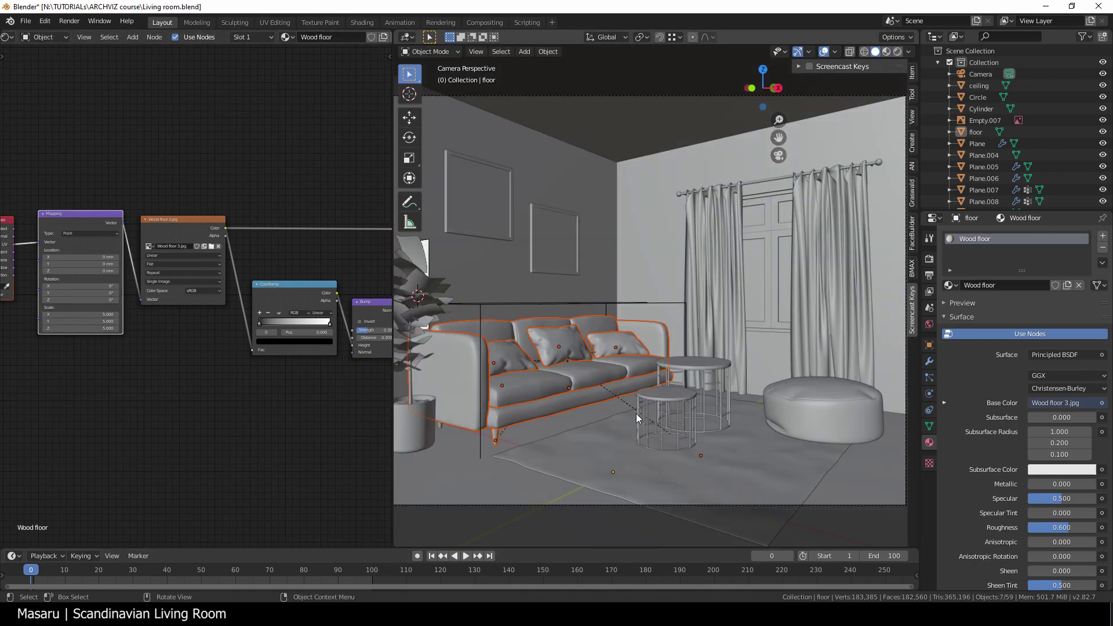
Step: Isolate the sofa and give its cushions a copy of an existing textured material, named Fabric
scroll(615, 429, up, 1)
middle_drag(613, 429, 634, 420)
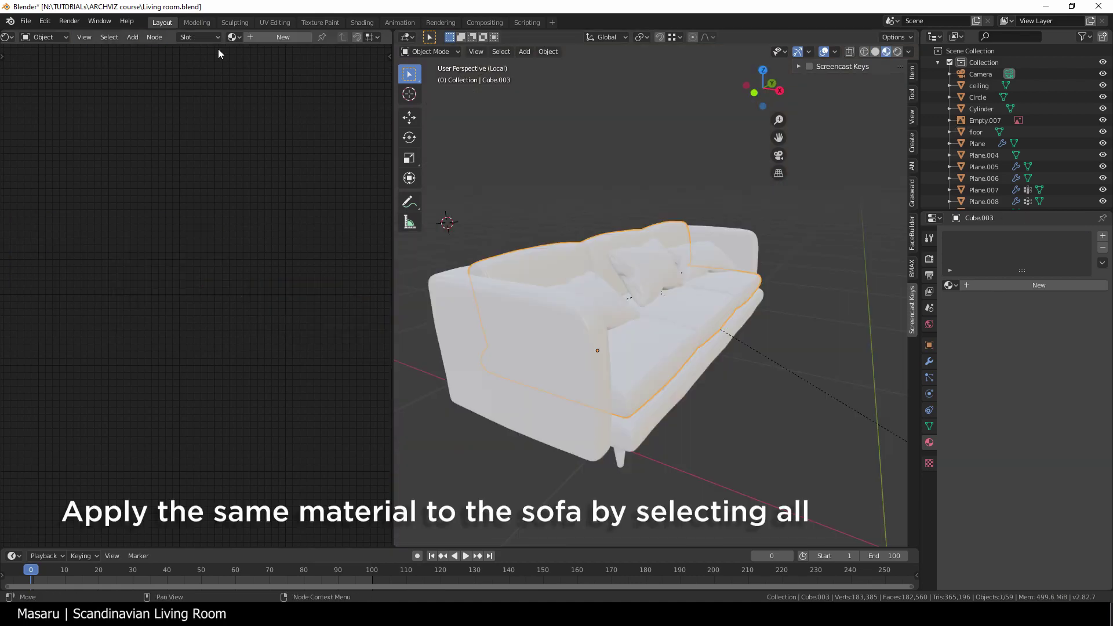
click(218, 37)
click(244, 88)
click(278, 37)
click(286, 36)
text(Fabric)
key(Return)
Step: Load fabric.jpg into the Fabric material and set its Mapping scale to 4 on the X, Y and Z axes
click(212, 246)
double_click(712, 406)
scroll(708, 384, up, 8)
middle_drag(732, 351, 684, 362)
key(Return)
Step: Select the remaining sofa parts and pillows with the cushions last, and link the cushions' Fabric material to all of them
scroll(520, 342, down, 5)
middle_drag(521, 342, 675, 348)
shift+click(556, 371)
shift+click(600, 316)
shift+click(728, 238)
shift+click(811, 216)
middle_drag(805, 259, 564, 336)
shift+click(565, 337)
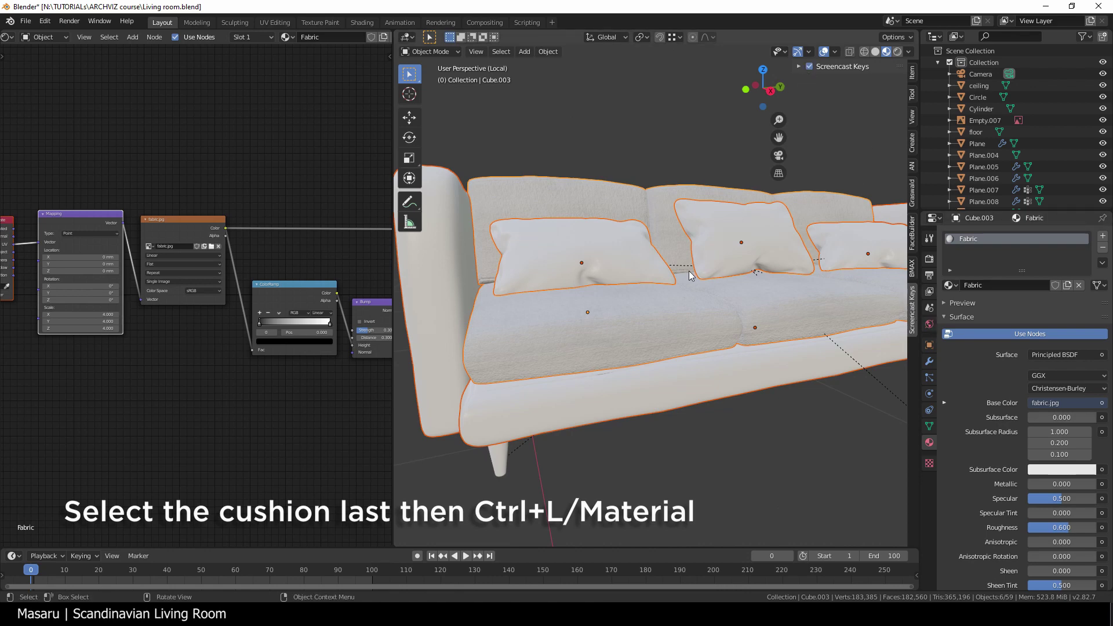
key(ctrl+l)
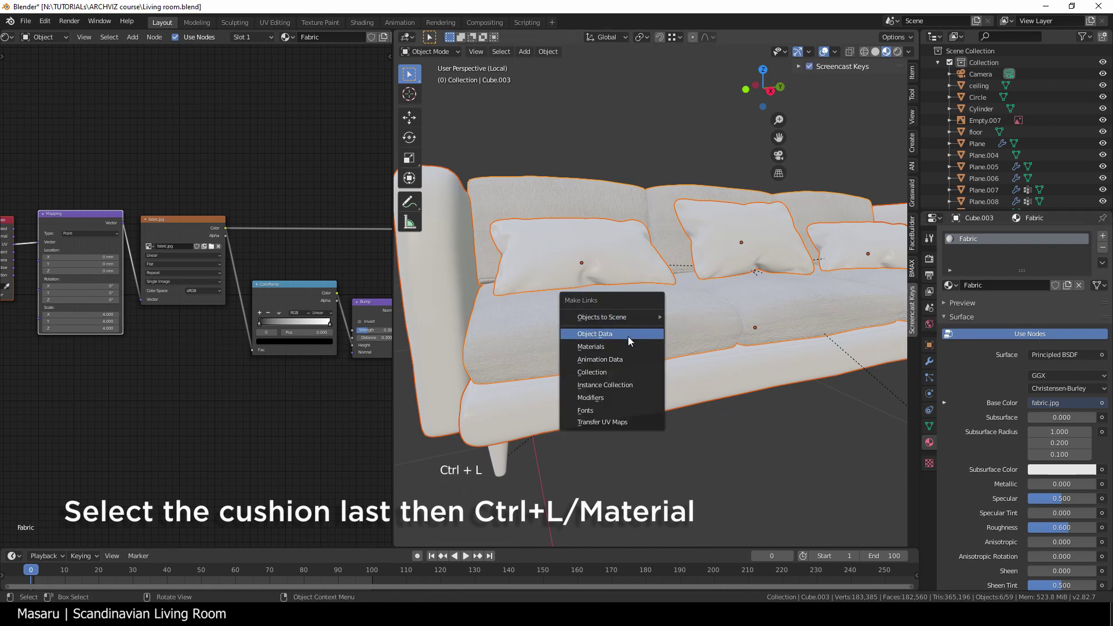
click(593, 347)
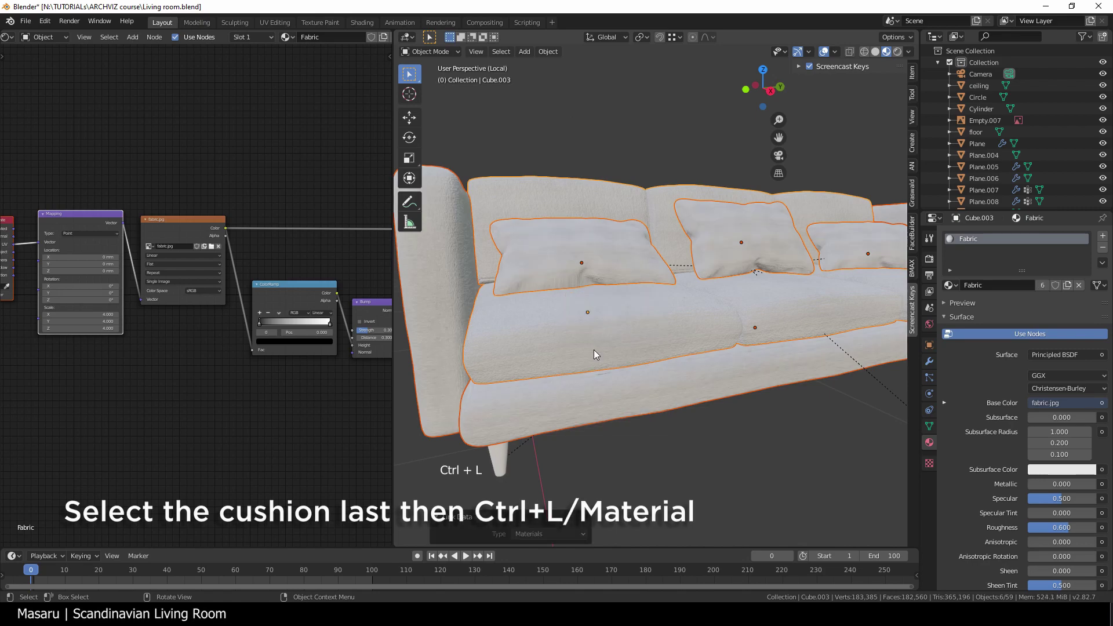
Step: Set the Fabric shader's roughness to 1 and its sheen to 3
middle_drag(674, 431, 711, 406)
scroll(736, 435, up, 2)
mouse_move(257, 354)
middle_down()
mouse_move(43, 377)
mouse_move(267, 357)
middle_up()
scroll(191, 301, up, 4)
middle_drag(147, 319, 214, 276)
drag(214, 276, 231, 276)
middle_drag(251, 280, 284, 249)
click(306, 310)
click(224, 294)
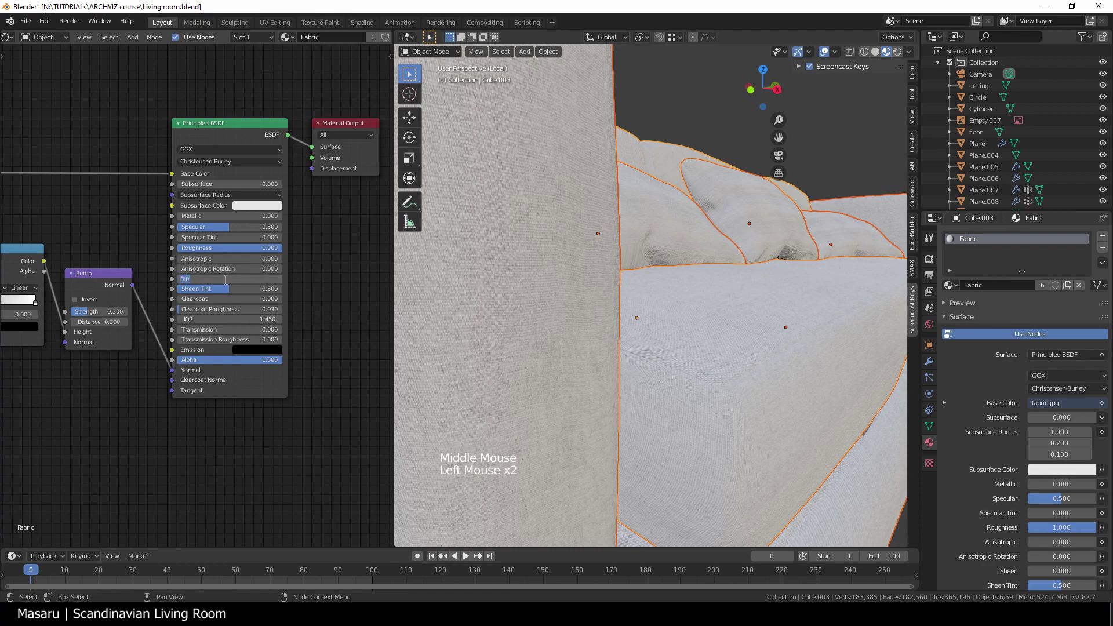
text(3)
key(Return)
Step: Isolate the sofa pillows in solid shading and open their meshes for editing in edge selection mode
scroll(698, 332, down, 5)
middle_drag(697, 331, 621, 314)
scroll(685, 302, up, 4)
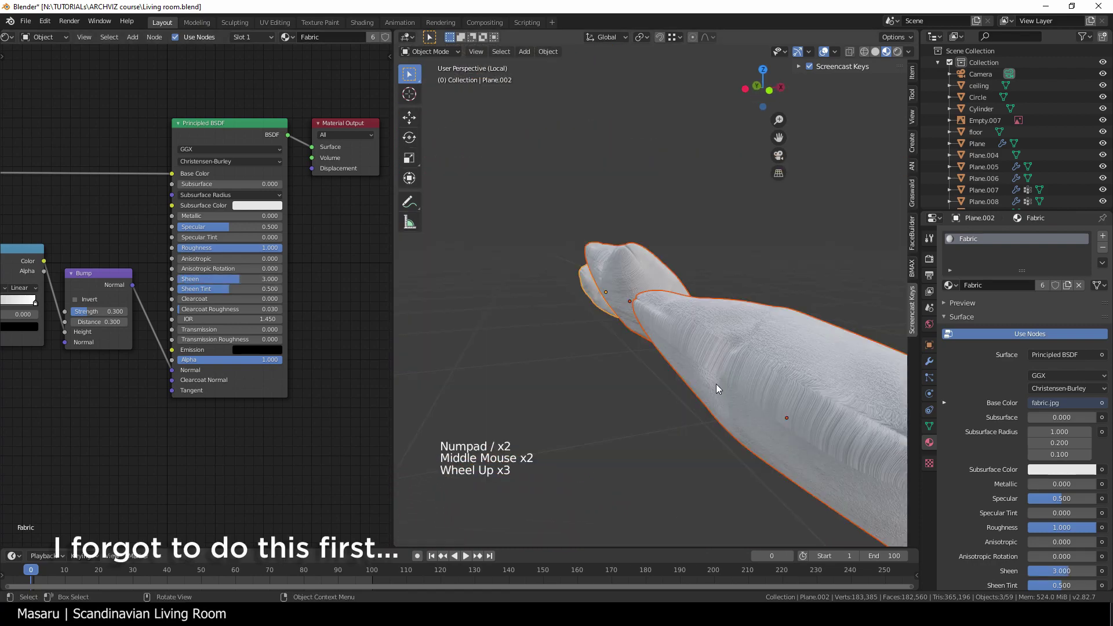
key(z)
middle_drag(813, 388, 785, 385)
key(Tab)
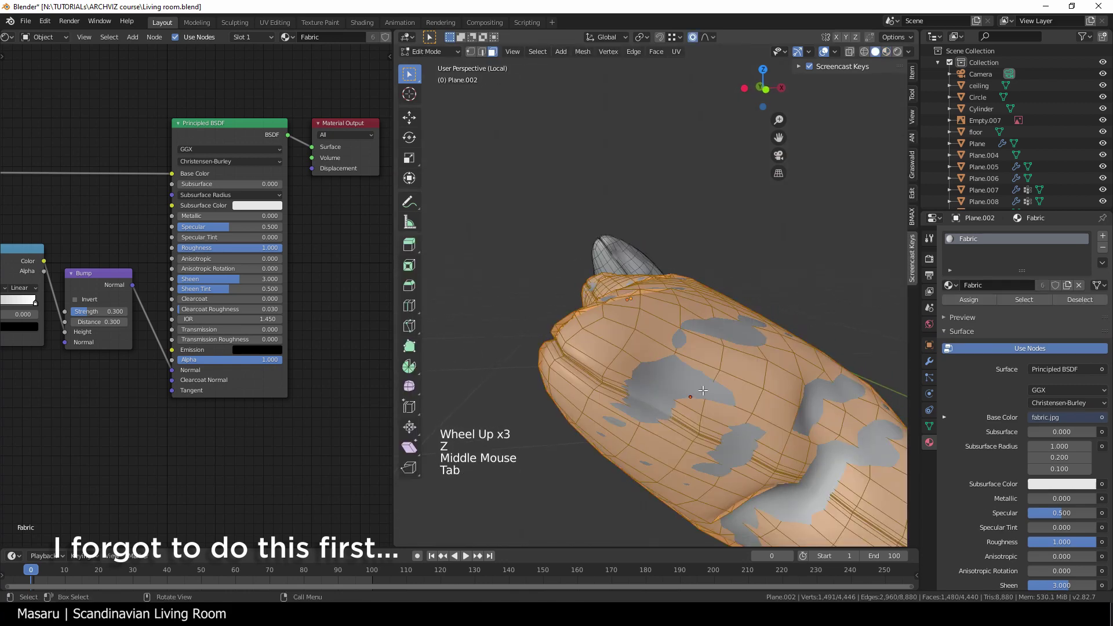
click(481, 51)
Step: Set the viewport's clip start to 1 mm
click(913, 118)
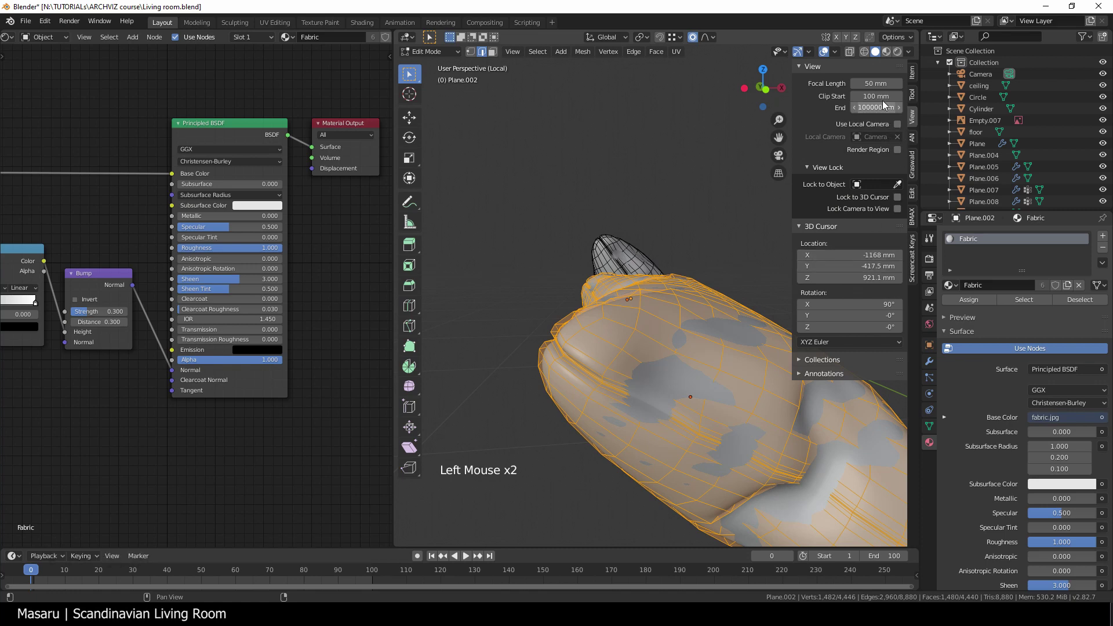
click(873, 98)
text(1)
key(Return)
Step: Mark the edge loop along the pillows' border as a seam and unwrap the entire pillow meshes
middle_drag(554, 401, 594, 360)
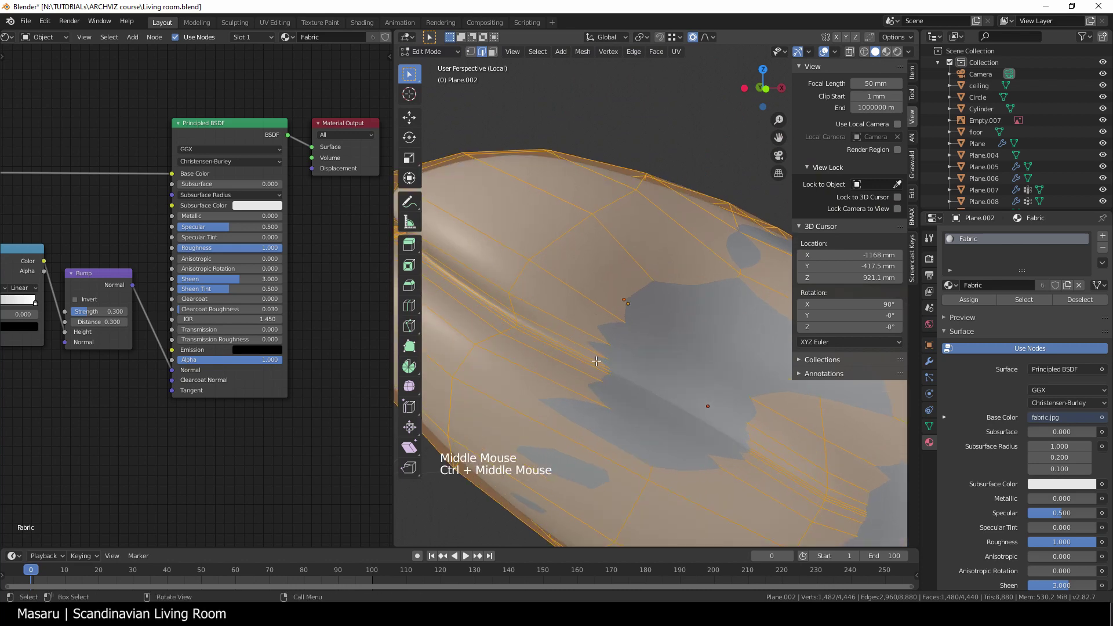
alt+click(587, 360)
right_click(587, 361)
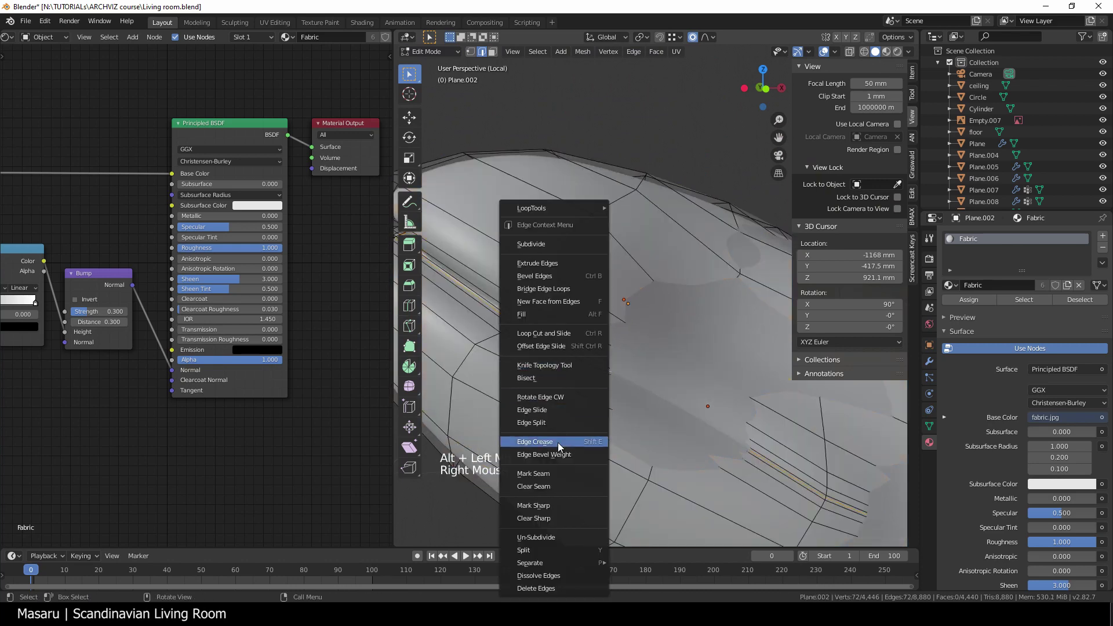
click(552, 475)
key(a)
key(u)
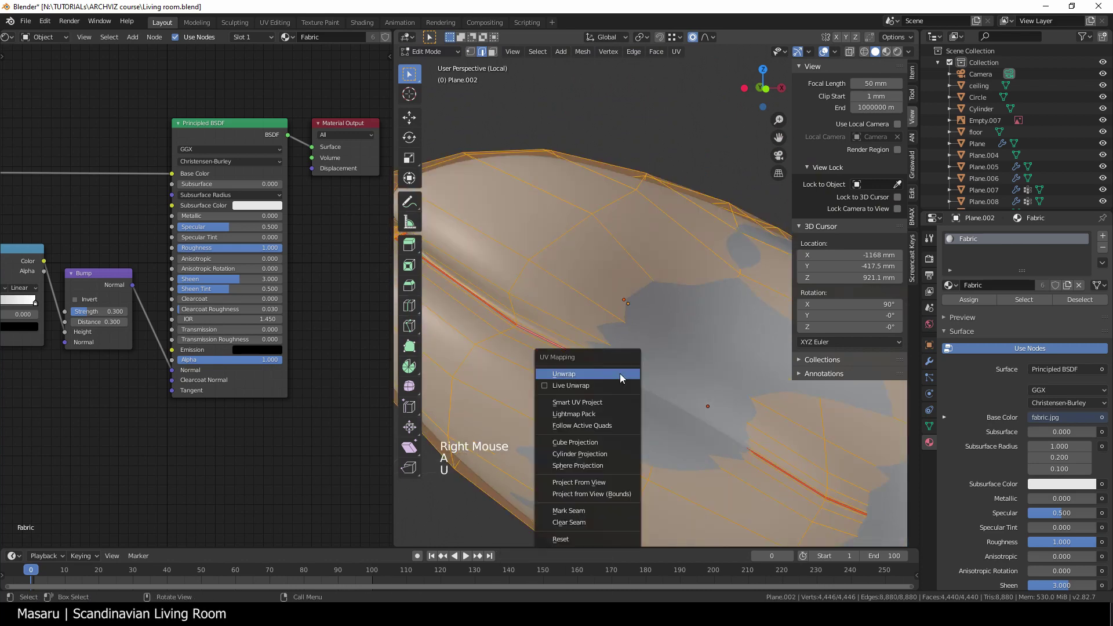
click(621, 373)
scroll(660, 335, down, 3)
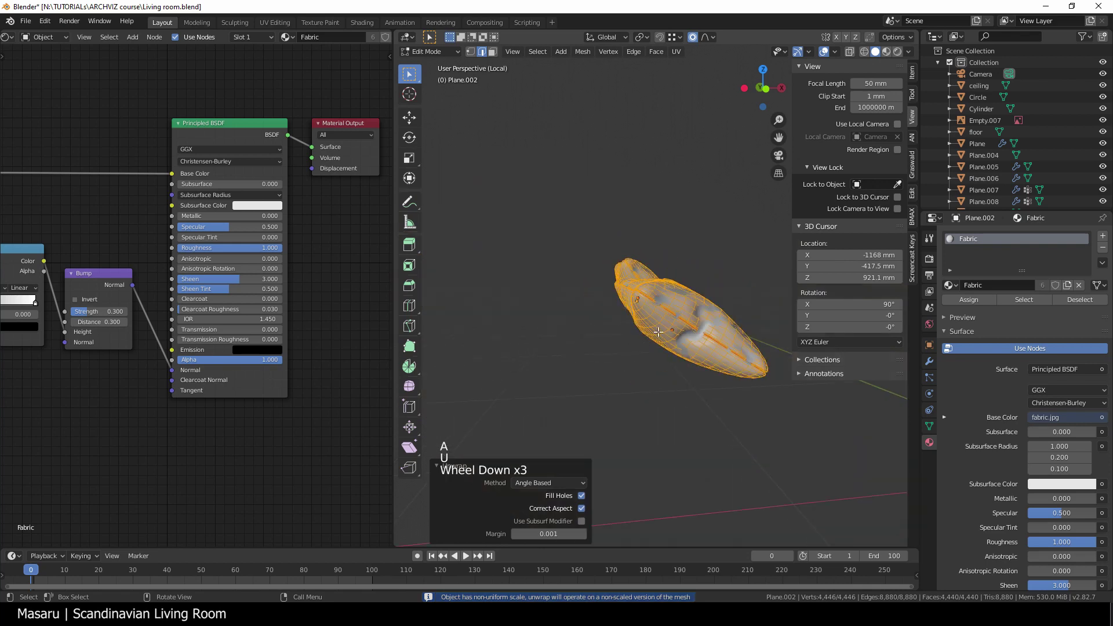
Step: Leave mesh editing, set the Fabric material's Bump strength and distance to 0.2, and show the whole room
key(Tab)
middle_drag(659, 332, 708, 402)
click(708, 402)
click(750, 331)
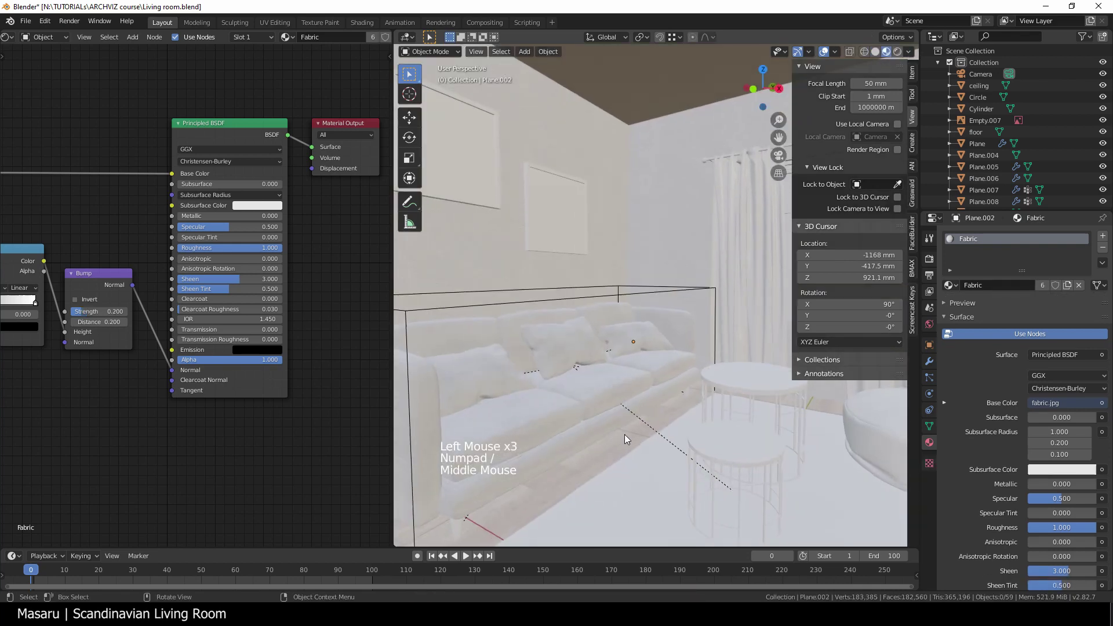
Step: Select the round pouf and the sofa cushions in solid shading and check their assigned materials
key(z)
shift+middle_drag(732, 449, 593, 406)
click(476, 356)
shift+click(824, 415)
shift+click(500, 353)
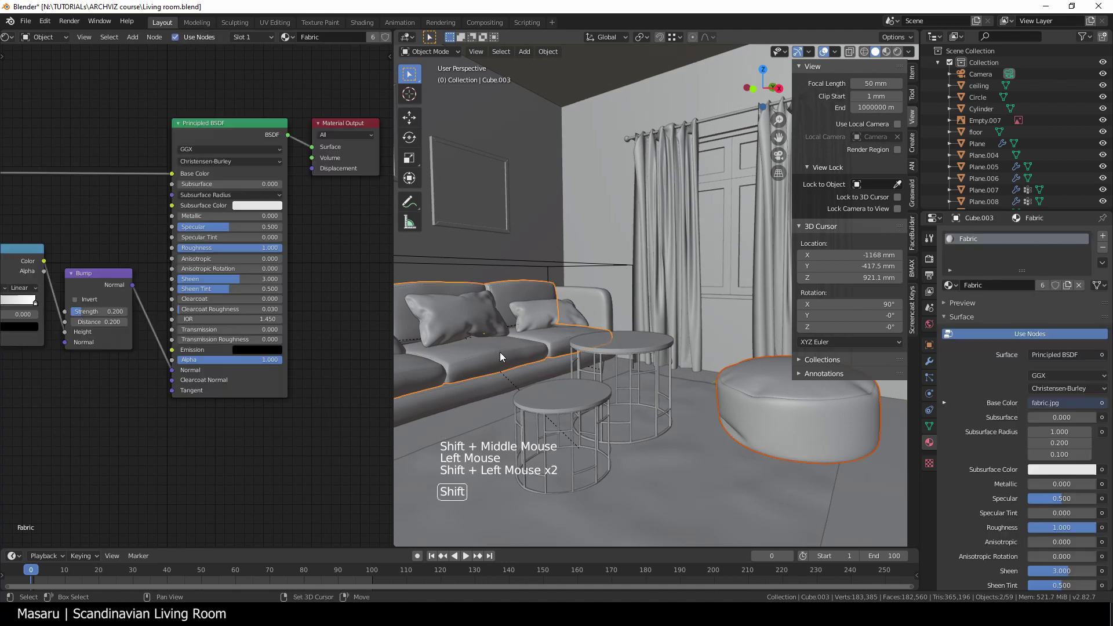
click(767, 408)
click(524, 335)
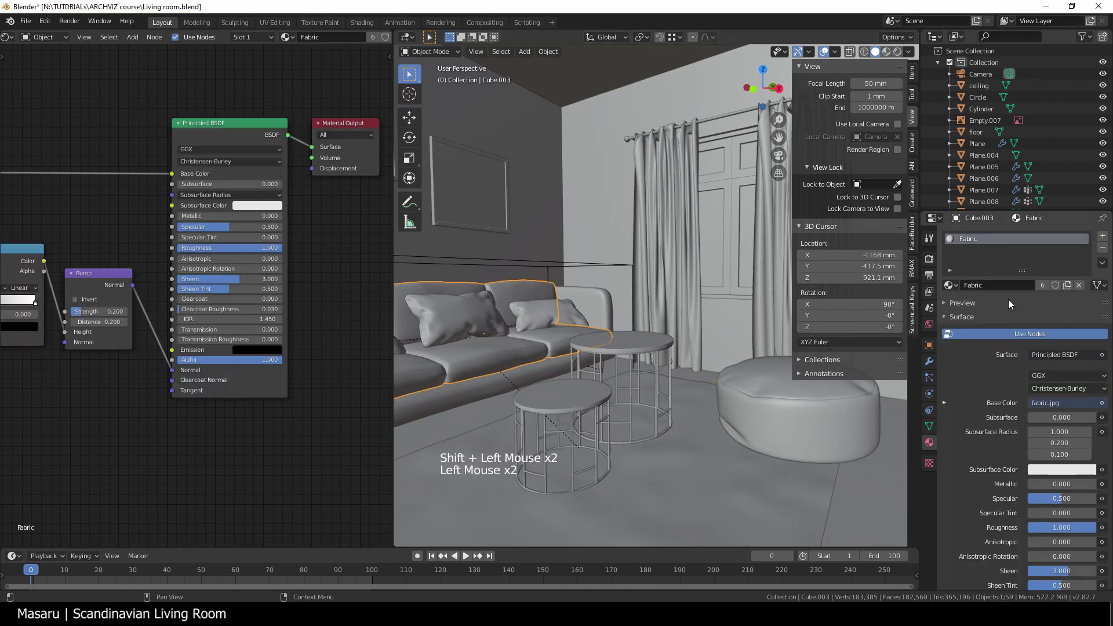
click(965, 241)
double_click(951, 284)
drag(926, 328, 827, 421)
Step: Isolate the smaller round coffee table's top and frame and show them in material preview
click(809, 417)
key(KP_Divide)
key(z)
middle_drag(714, 460, 639, 371)
scroll(659, 378, up, 3)
scroll(639, 371, down, 4)
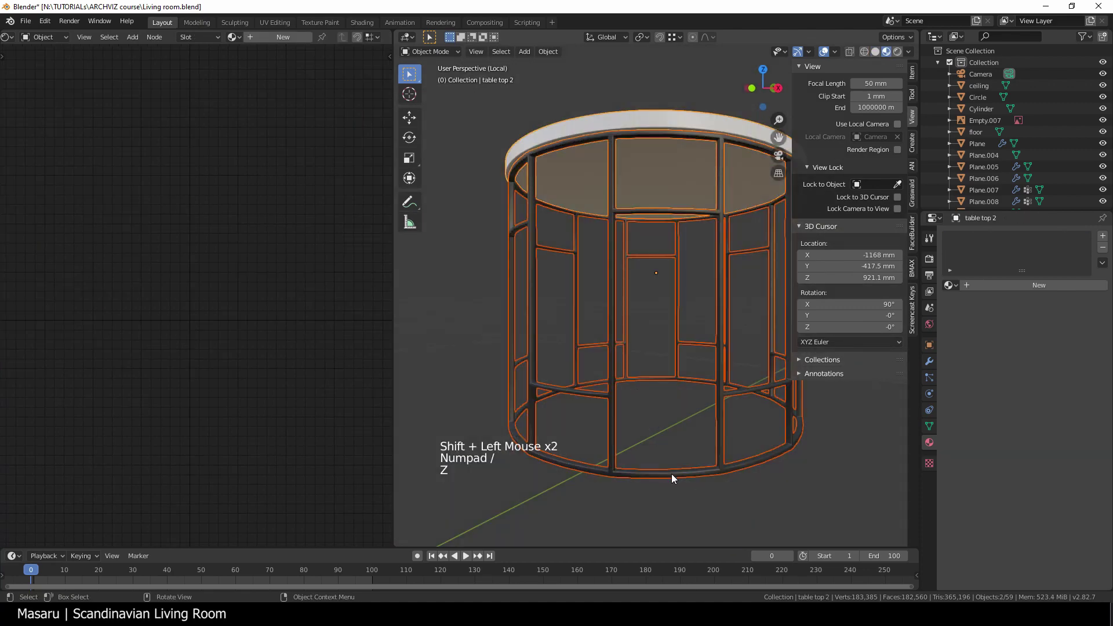
Step: Set Metallic to 1 in the table frame's black metal frame material
click(662, 468)
scroll(307, 355, up, 5)
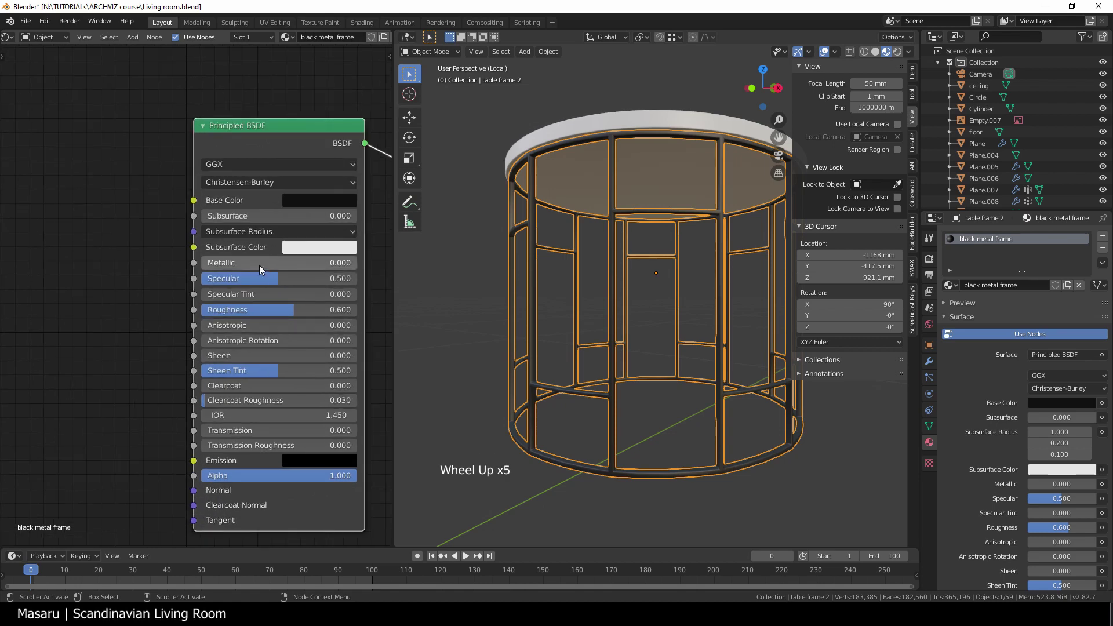
drag(259, 264, 360, 264)
middle_drag(437, 283, 584, 207)
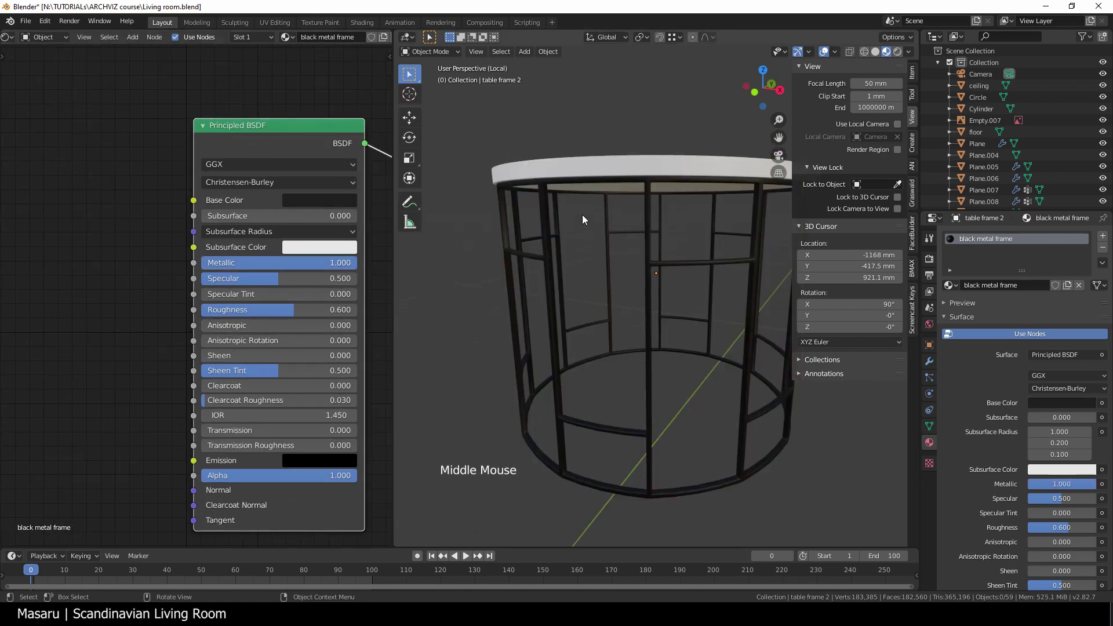
Step: Give the tabletop a new material named Glossy white and set its roughness to 0.3
click(589, 166)
click(989, 285)
click(985, 285)
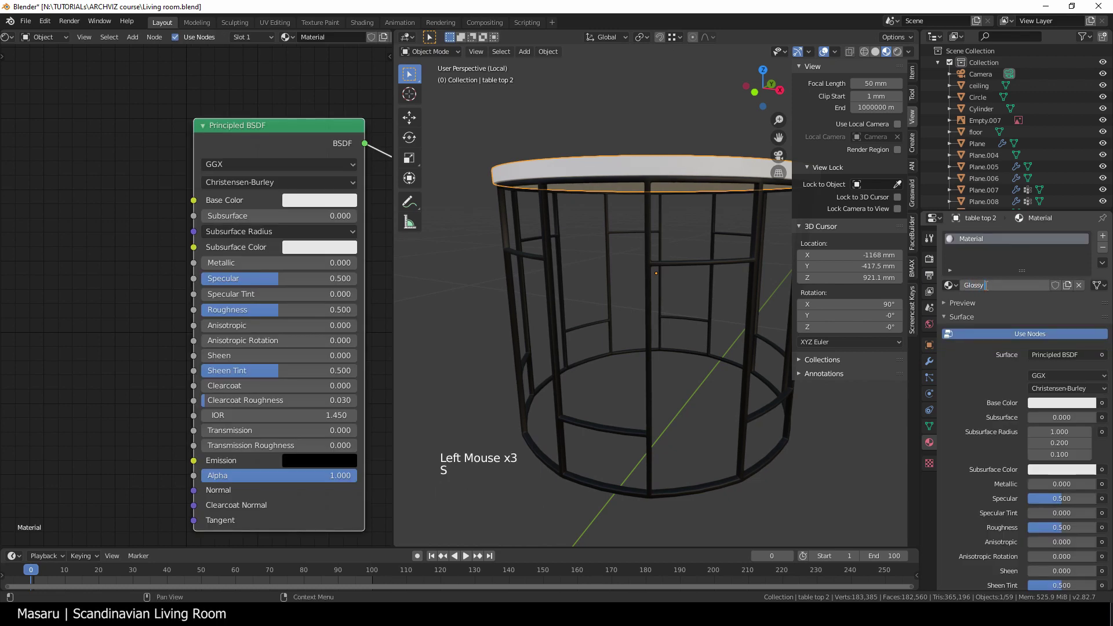
text(Glossy white)
key(Return)
click(272, 310)
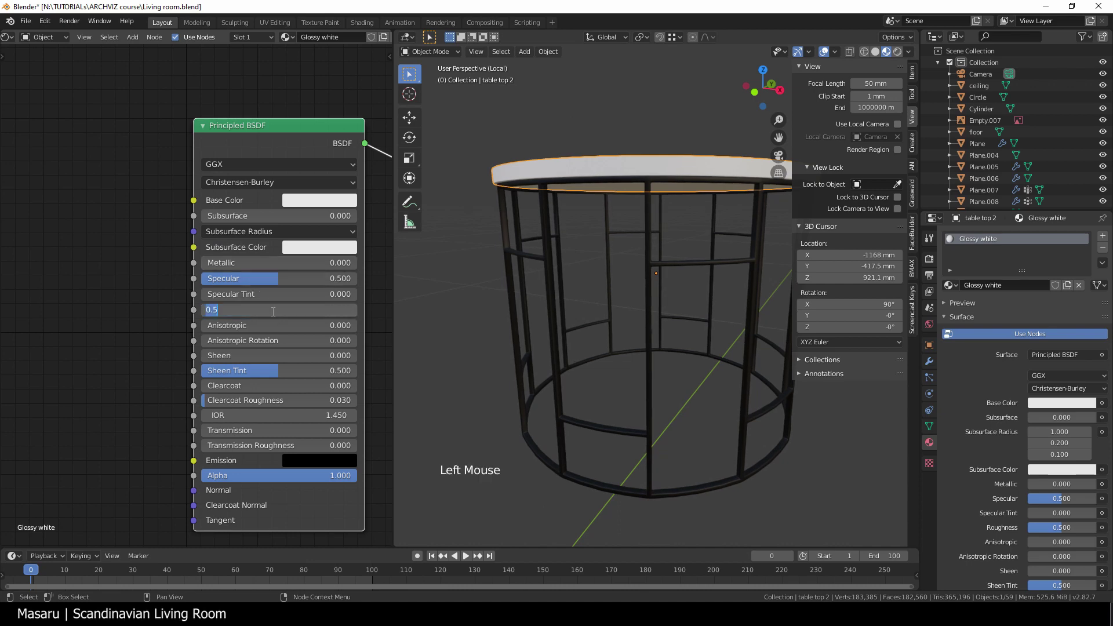
text(.3)
key(Return)
middle_drag(467, 266, 683, 282)
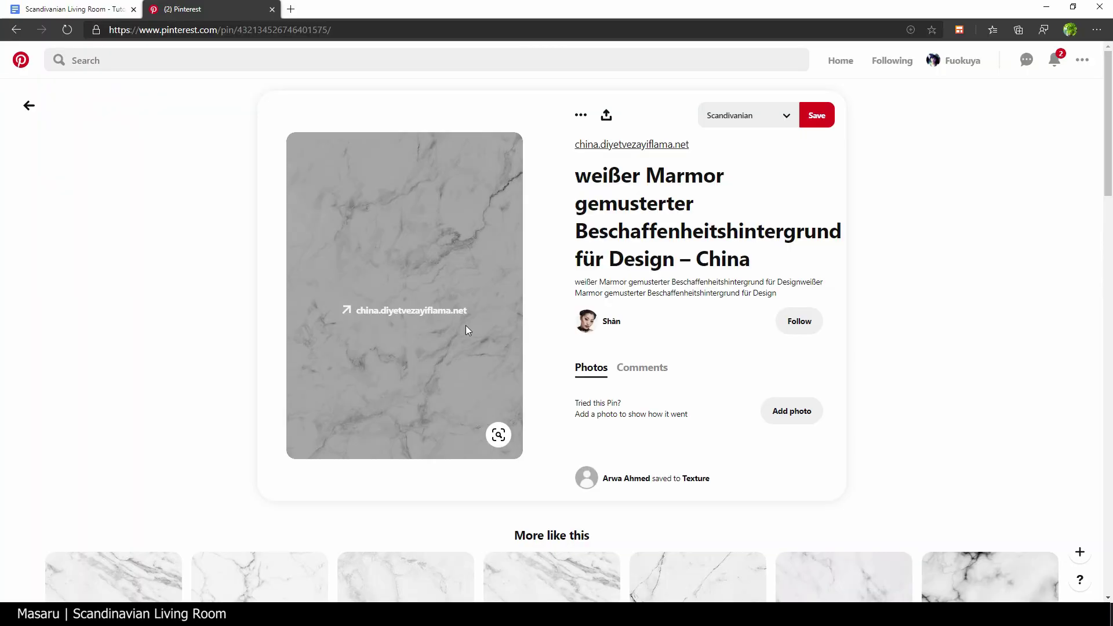
Step: Switch to the browser and save the white marble texture from the Pinterest page into the Textures folder
key(ctrl+s)
text(w)
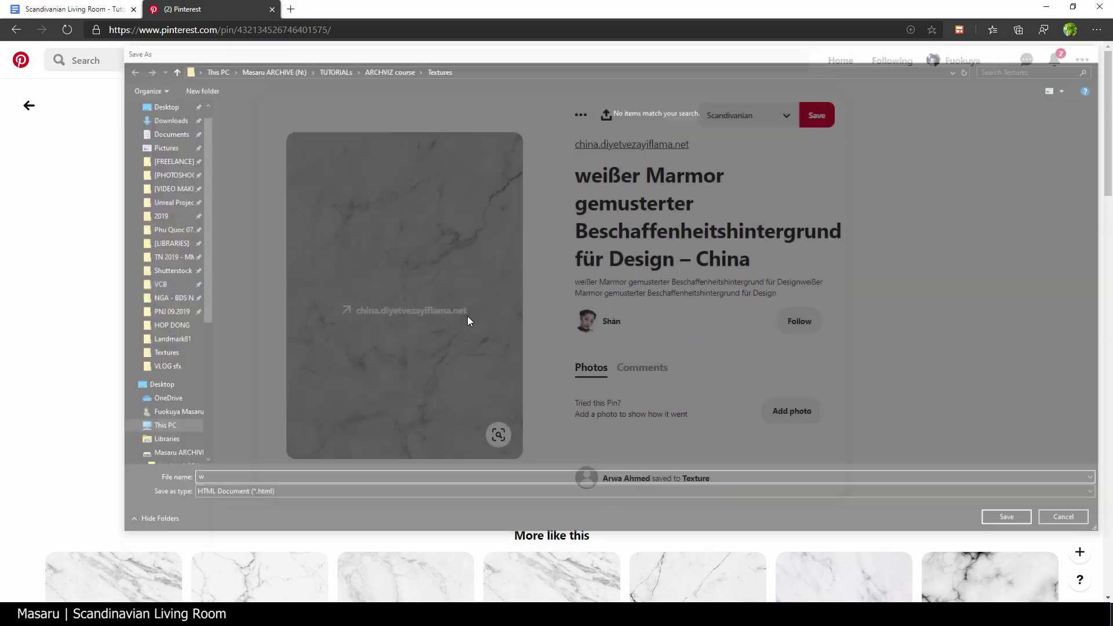
scroll(467, 315, down, 4)
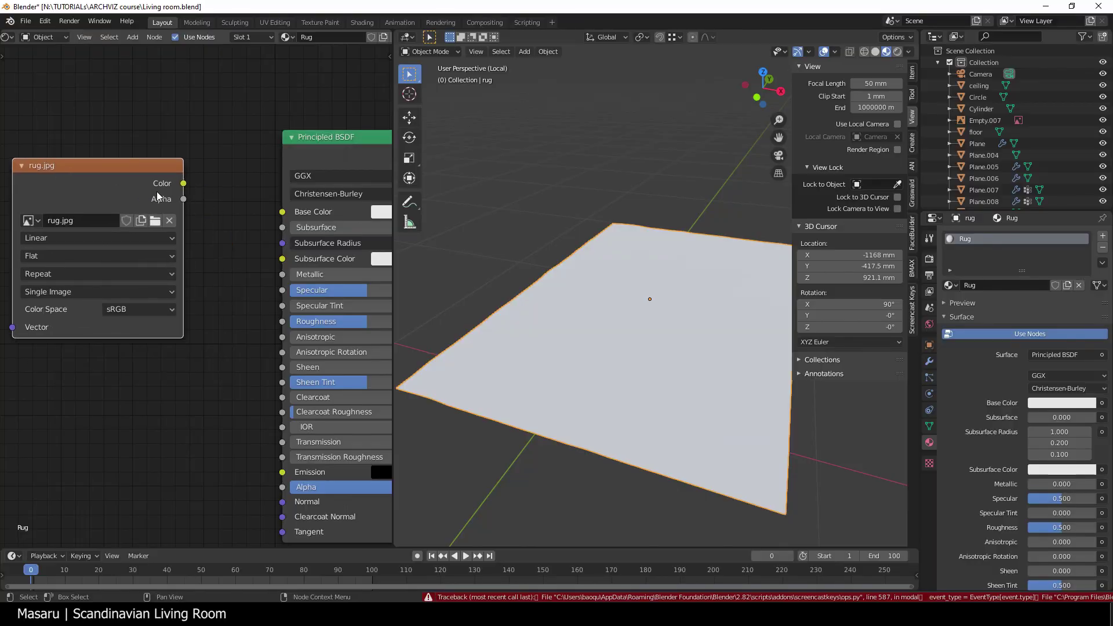
Step: Connect the rug.jpg color to the Rug shader's Base Color, and set roughness to 1 and sheen to 2
drag(183, 184, 214, 203)
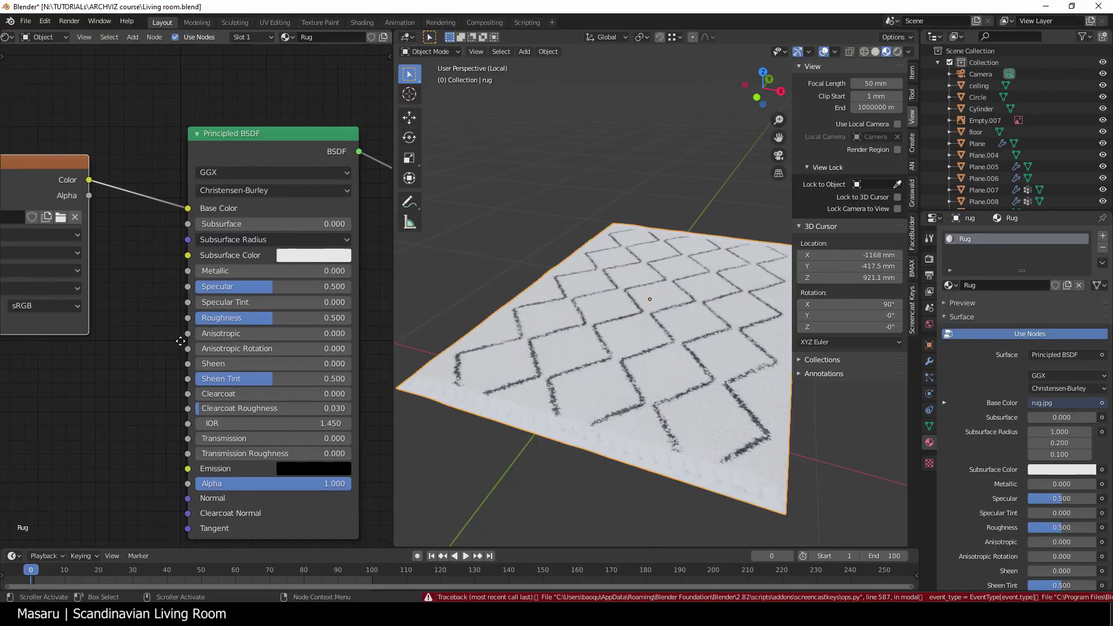
drag(273, 318, 352, 319)
click(288, 363)
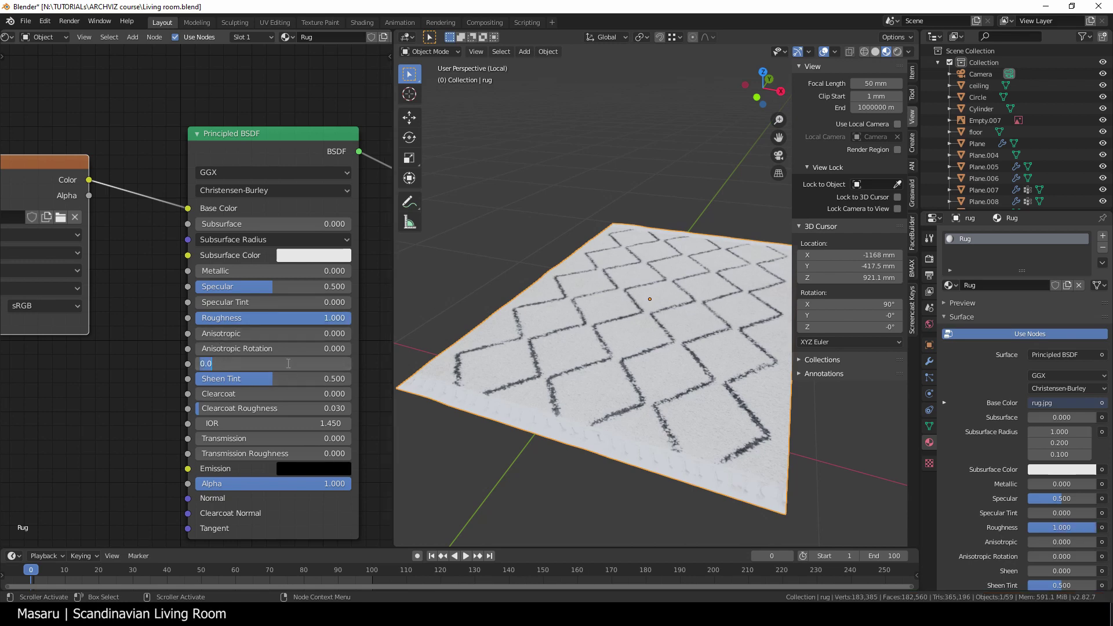
text(2)
key(Return)
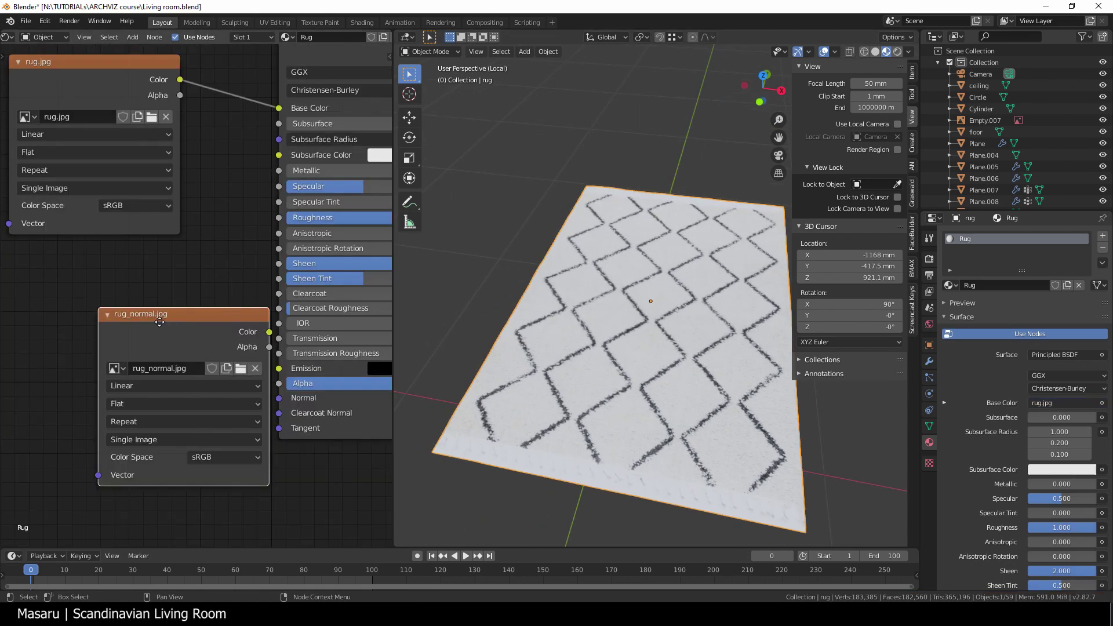
Step: Set the rug_normal.jpg color space to Non-Color and connect its color to the Rug shader's Normal input
drag(168, 472, 110, 472)
click(111, 470)
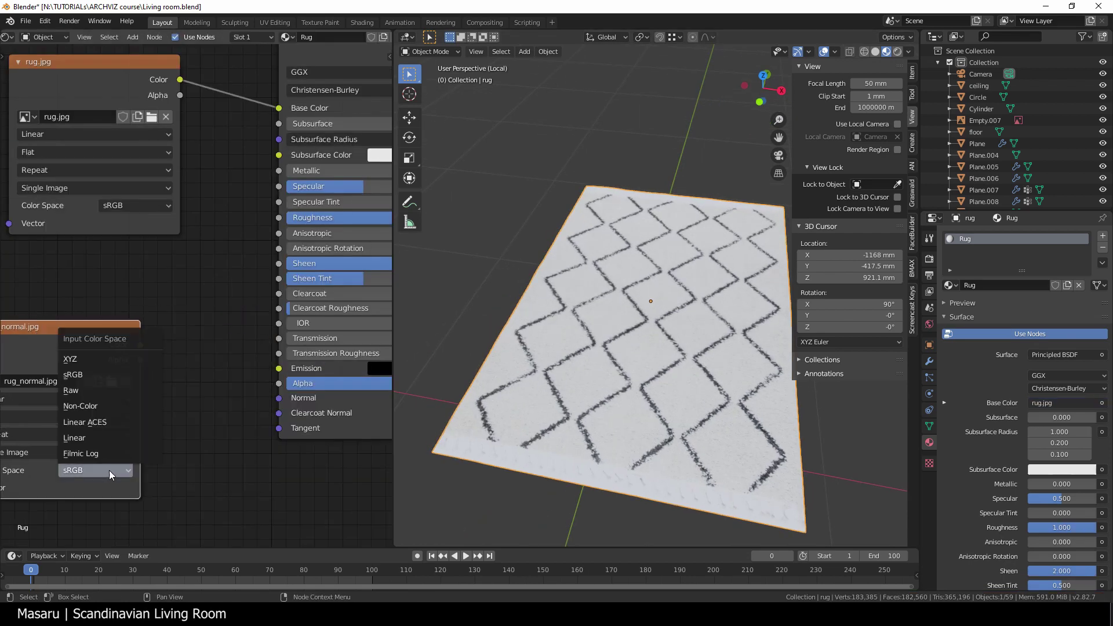
click(108, 407)
drag(141, 345, 279, 398)
scroll(277, 402, down, 2)
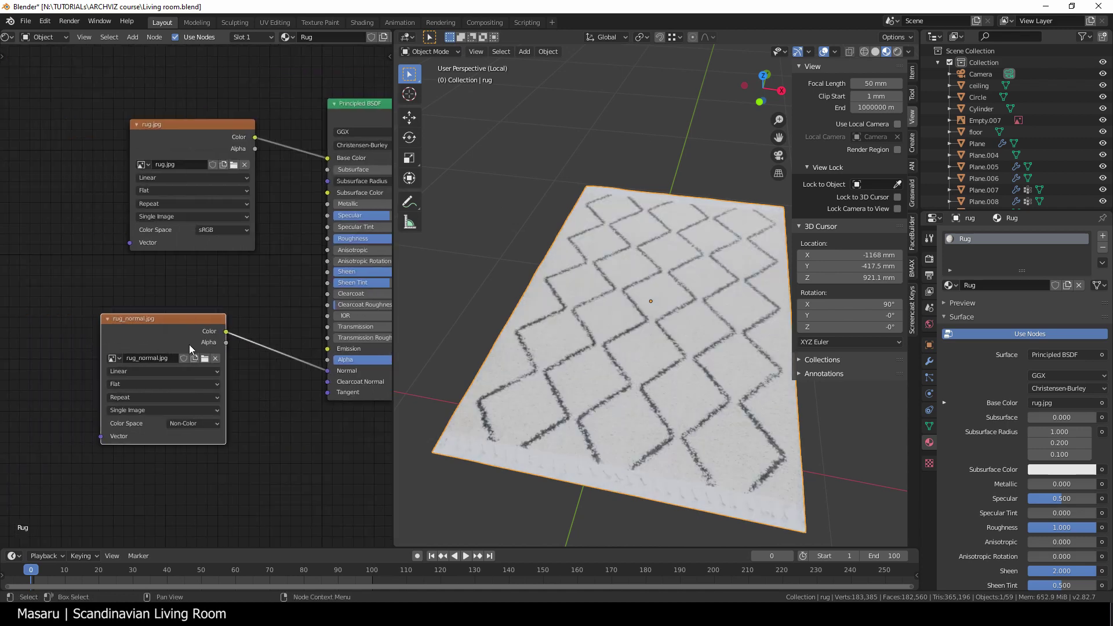
Step: Add a Normal Map node between the rug_normal.jpg image and the shader's Normal input
drag(186, 342, 96, 339)
key(shift+a)
mouse_move(188, 399)
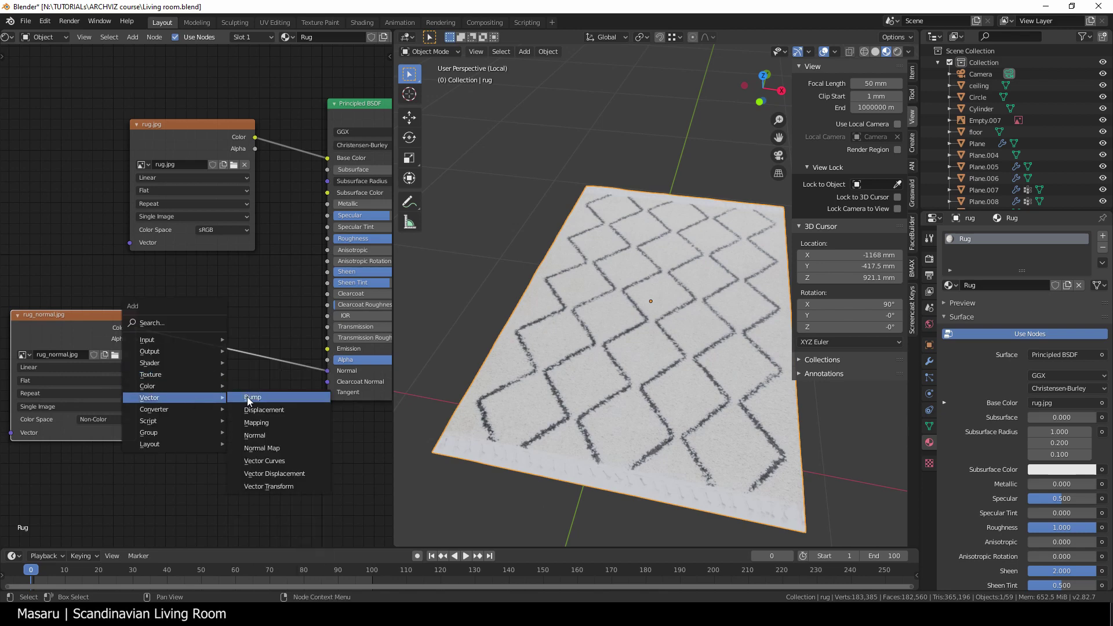
click(259, 447)
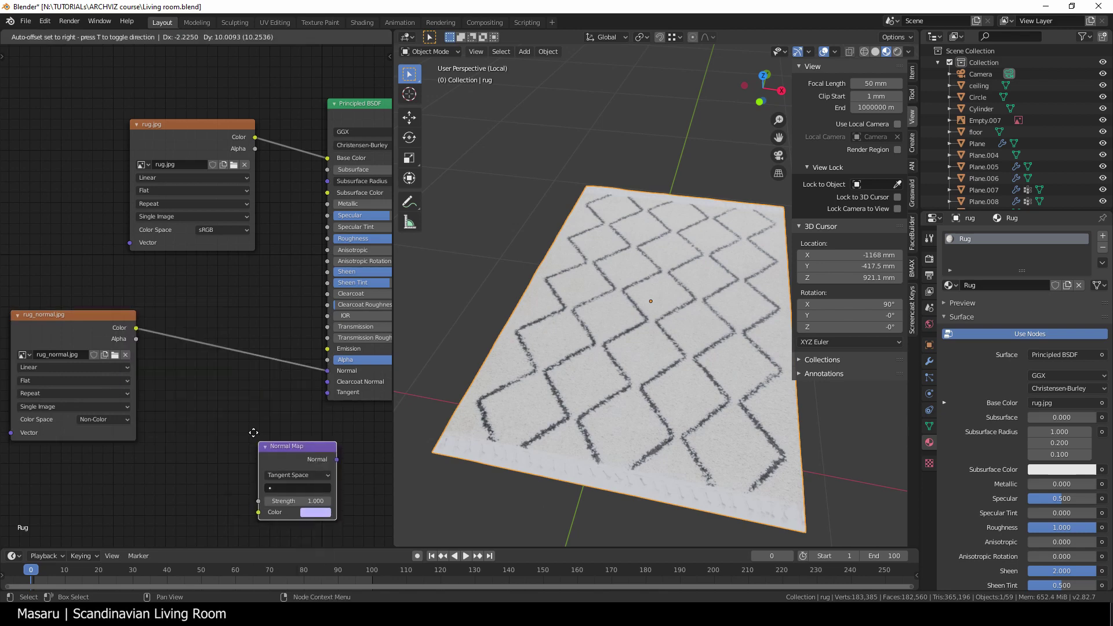
click(261, 431)
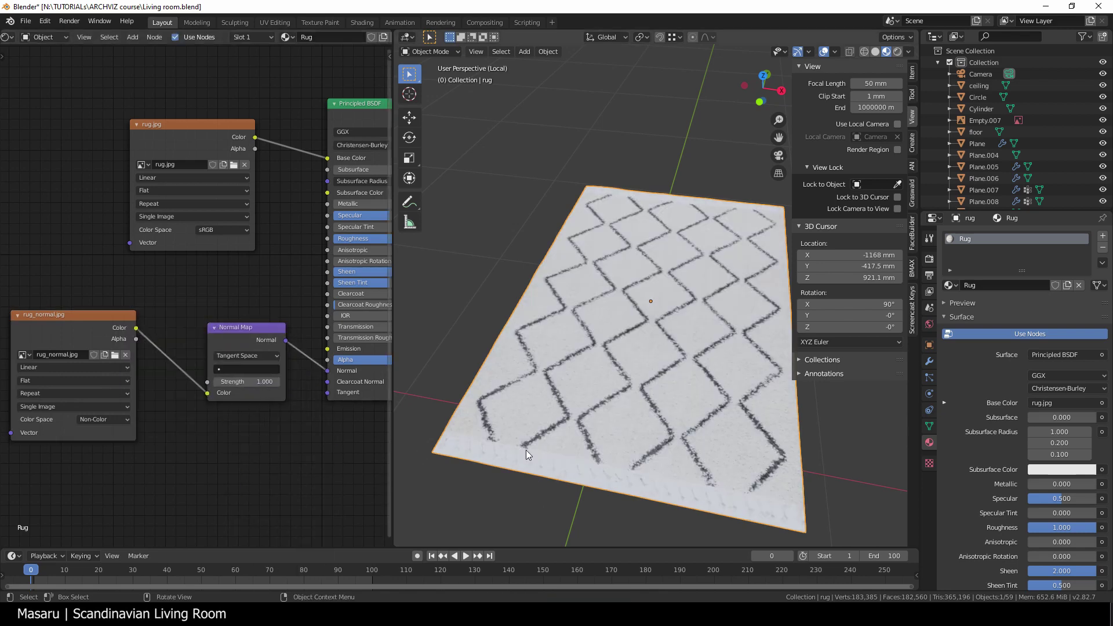
Step: Enter Edit Mode on the rug and display its full UV layout in the UV Editor
scroll(607, 458, up, 2)
middle_drag(609, 457, 610, 494)
key(Tab)
click(8, 37)
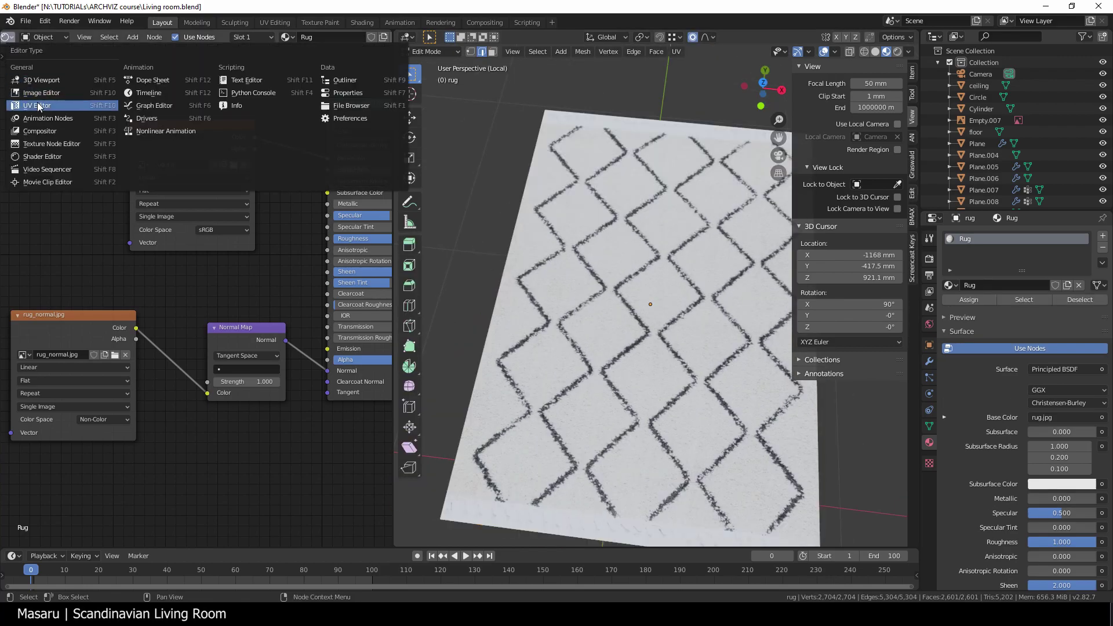
click(38, 106)
scroll(649, 302, down, 4)
key(a)
scroll(258, 374, down, 6)
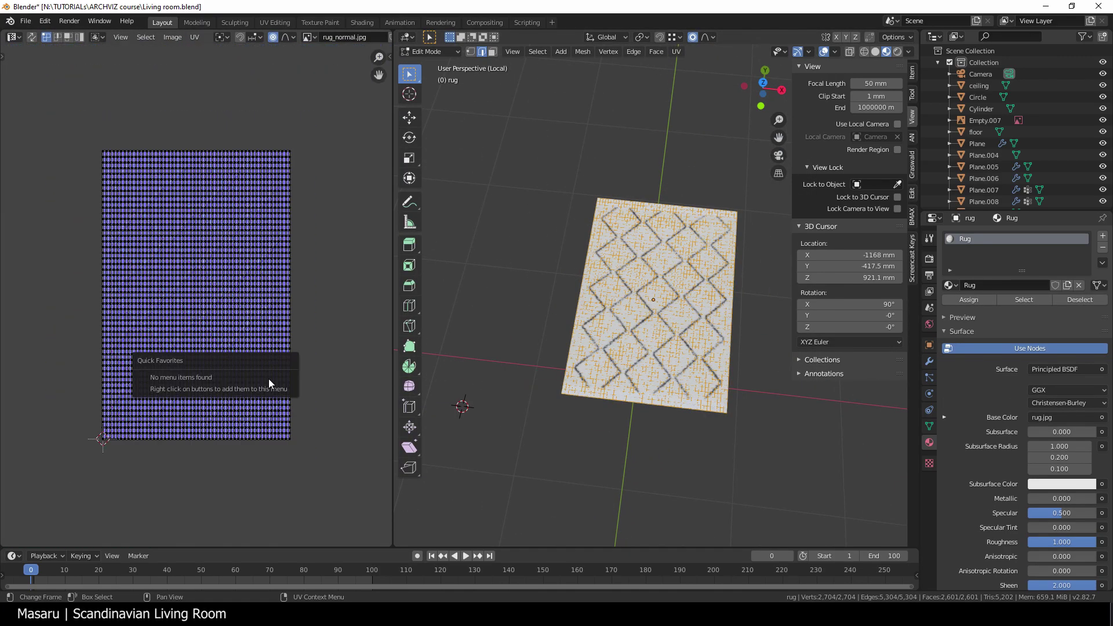
Step: Scale all of the rug's UVs to about 0.91 along Y and return to Object Mode
scroll(303, 323, up, 1)
key(a)
key(s)
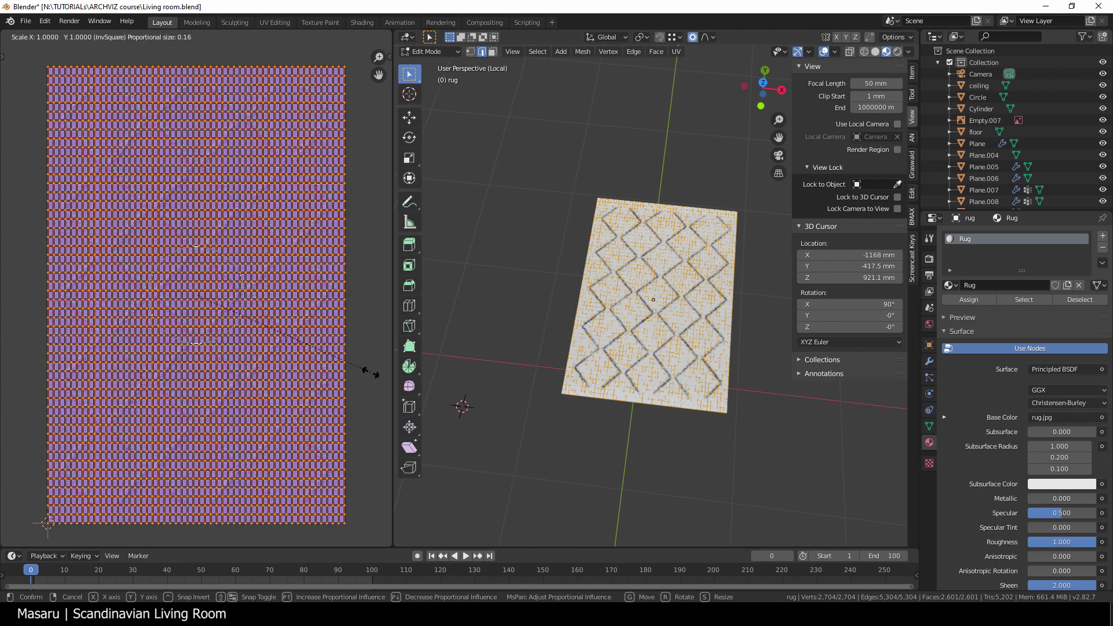
key(y)
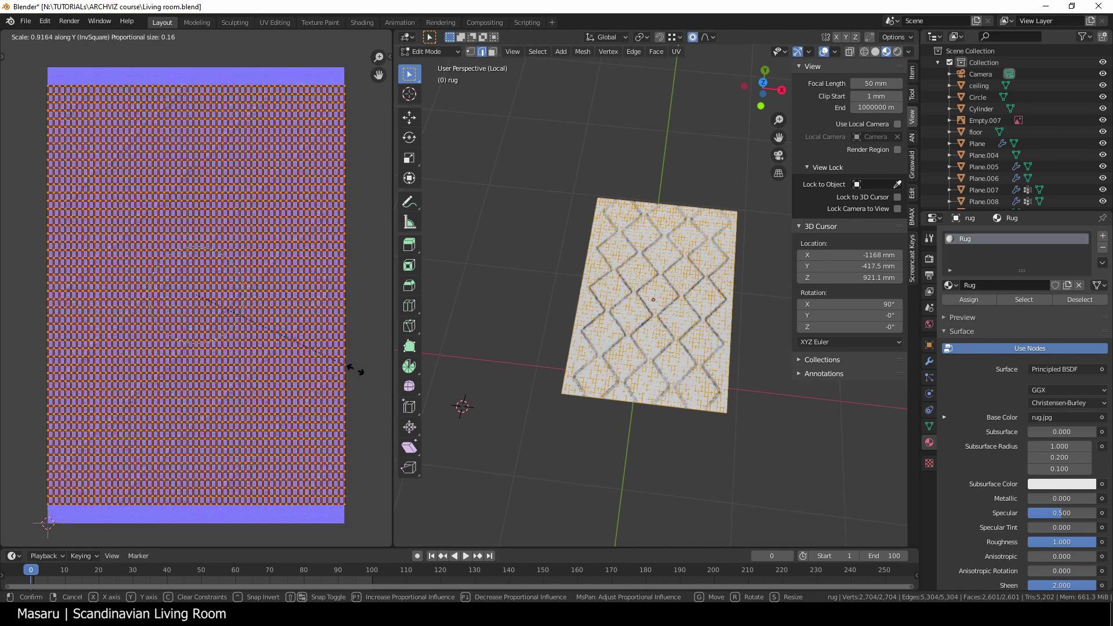
click(349, 376)
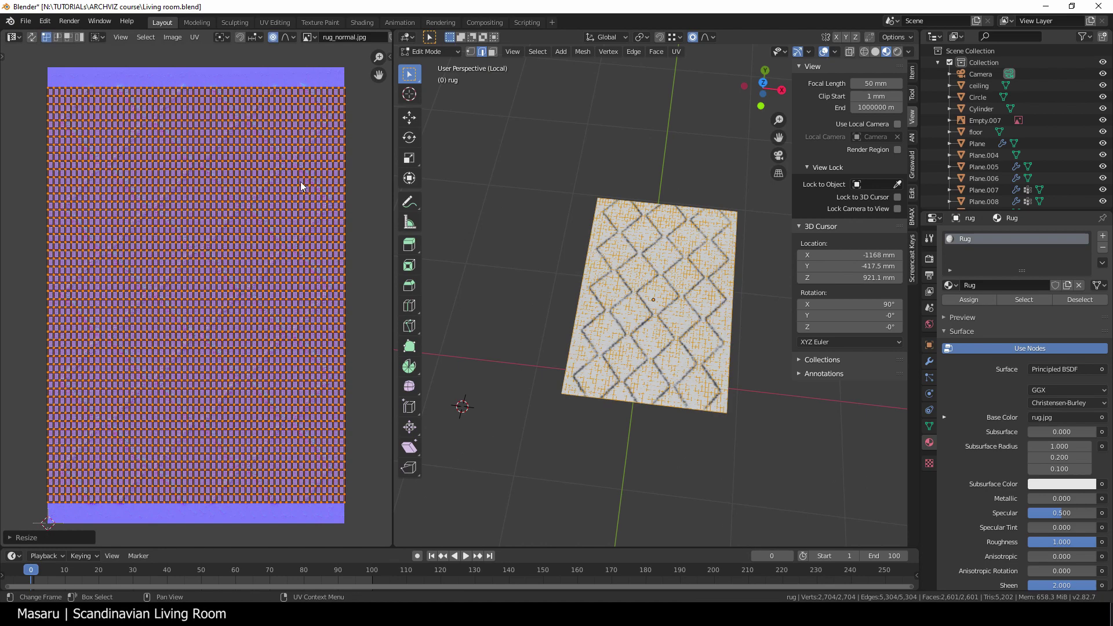
key(Tab)
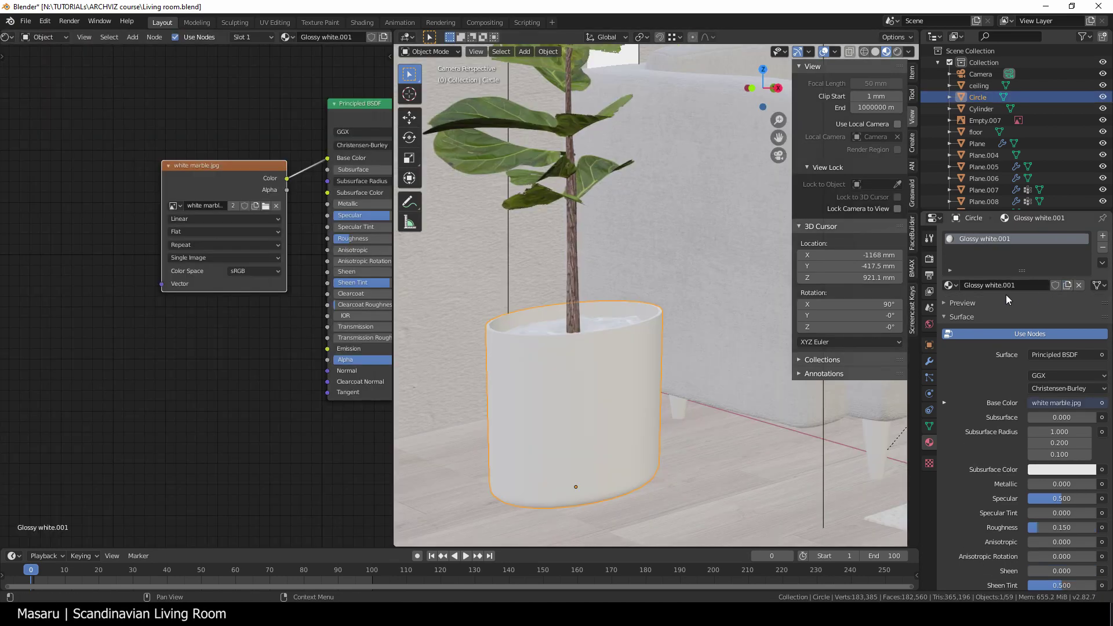
Step: Rename the plant pot's material to "Mate white"
click(992, 286)
text(Mate white)
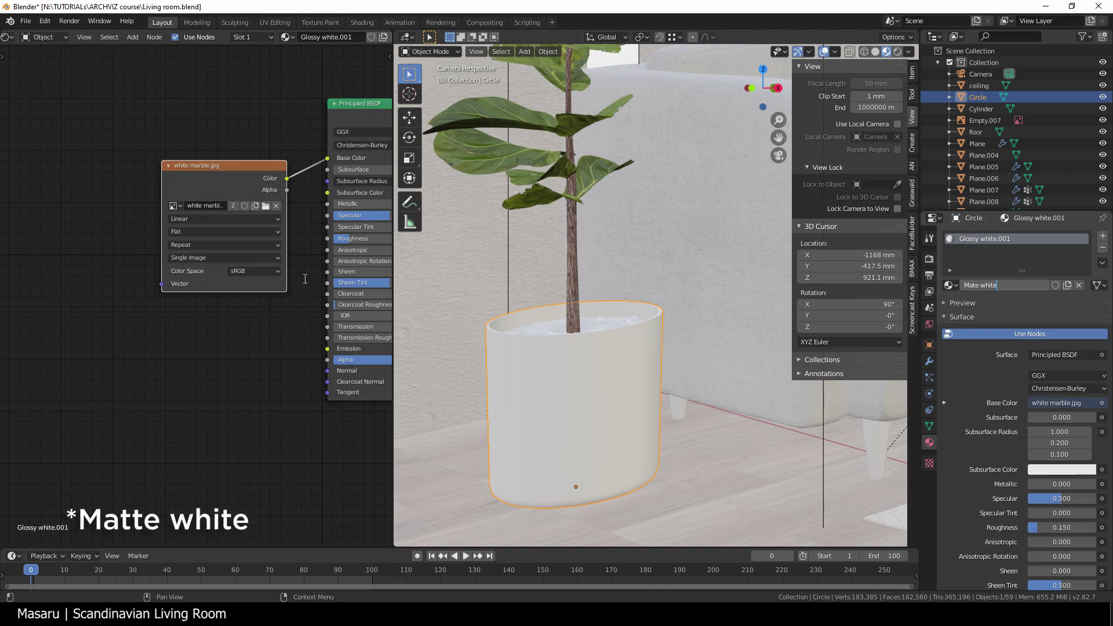
key(Return)
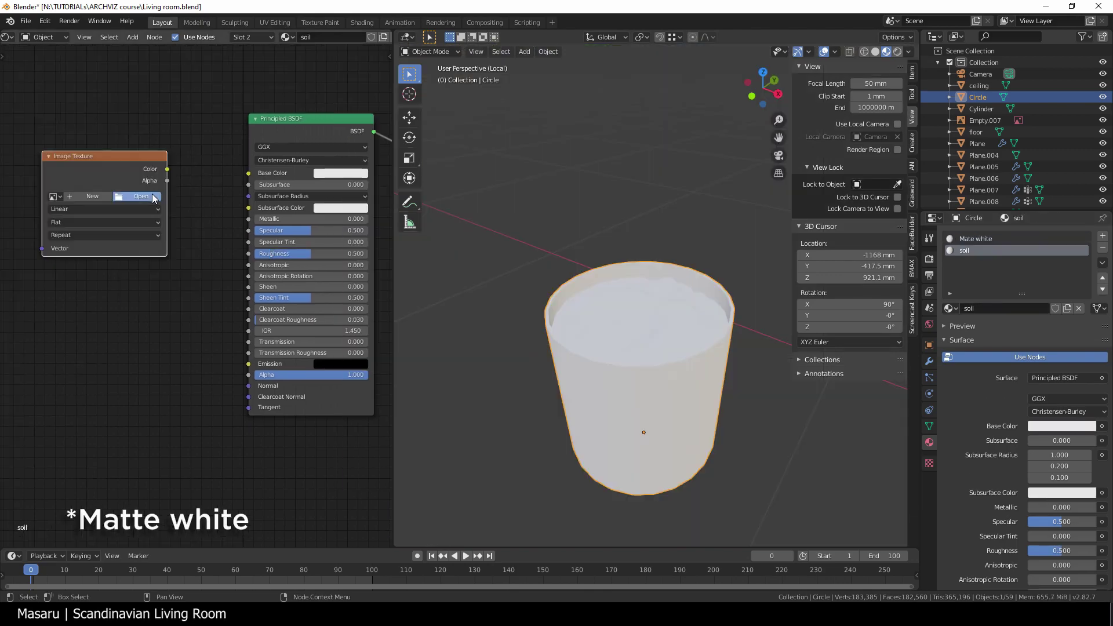
Step: Load soil.jpg from the Textures folder into the soil material's Image Texture node and connect its color to Base Color
click(137, 196)
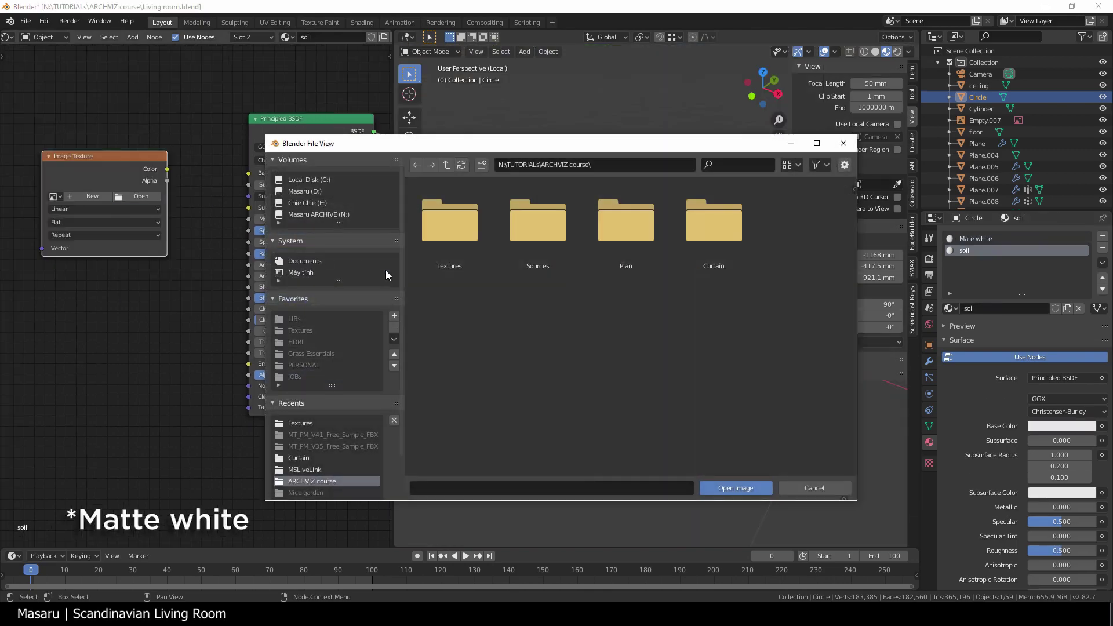
click(300, 423)
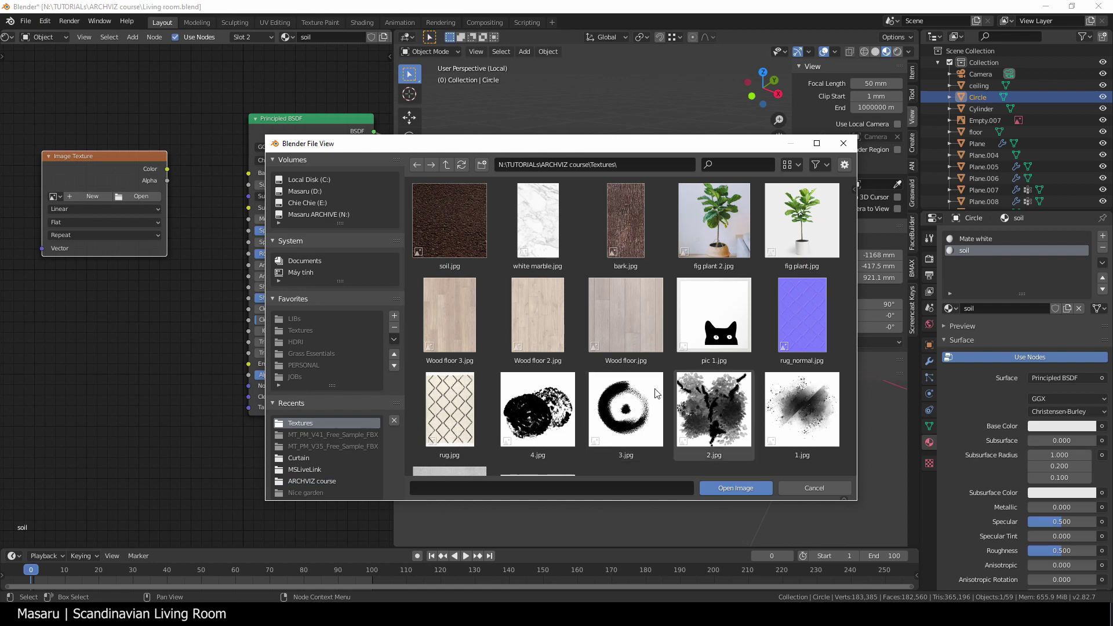
double_click(437, 243)
middle_drag(101, 190, 178, 204)
drag(178, 204, 69, 207)
drag(135, 187, 327, 188)
Step: Add a Bump node, feeding the soil.jpg color into its Height and its Normal output into the shader's Normal
key(shift+a)
mouse_move(211, 338)
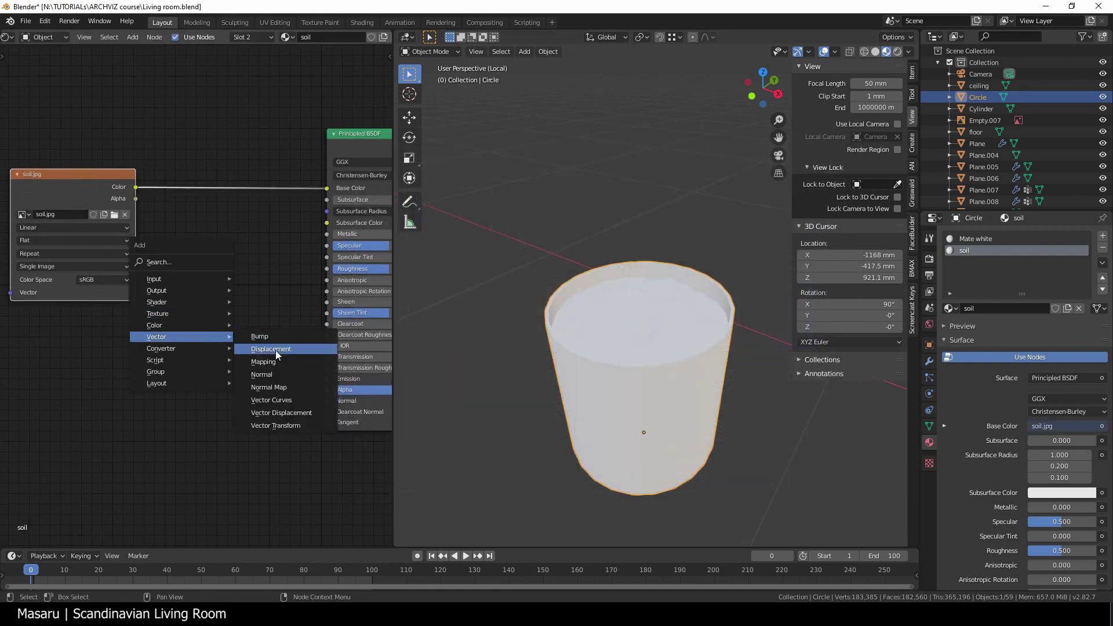
click(276, 348)
click(196, 305)
drag(137, 207, 201, 371)
drag(275, 321, 291, 367)
drag(327, 403, 327, 400)
Step: Assign the soil material to the linked soil mesh inside the pot
scroll(694, 405, up, 2)
key(Tab)
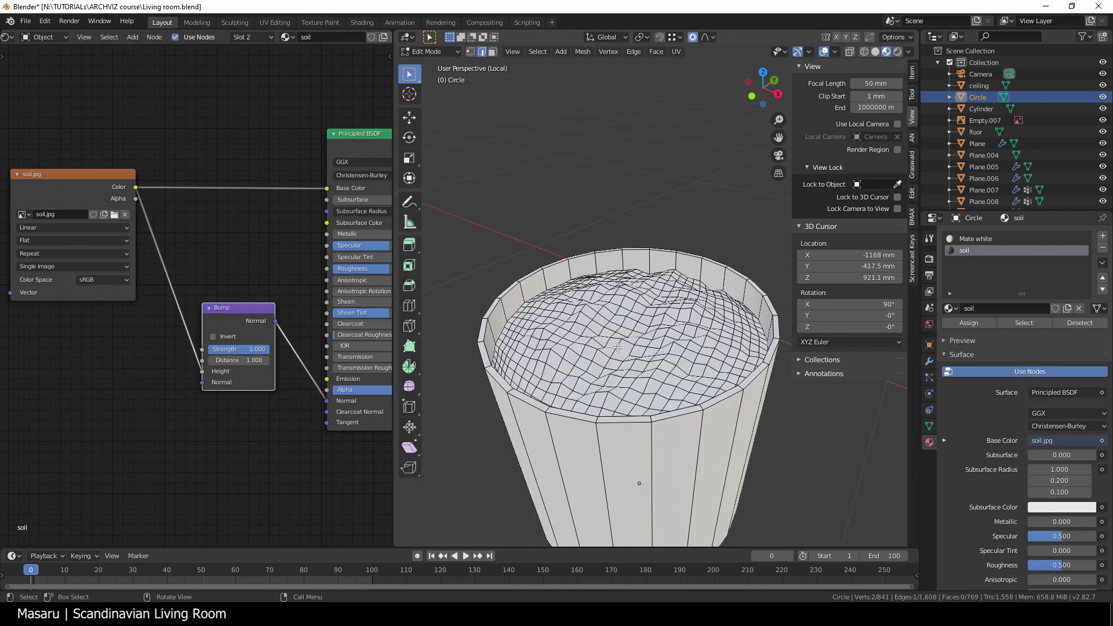
key(l)
click(969, 323)
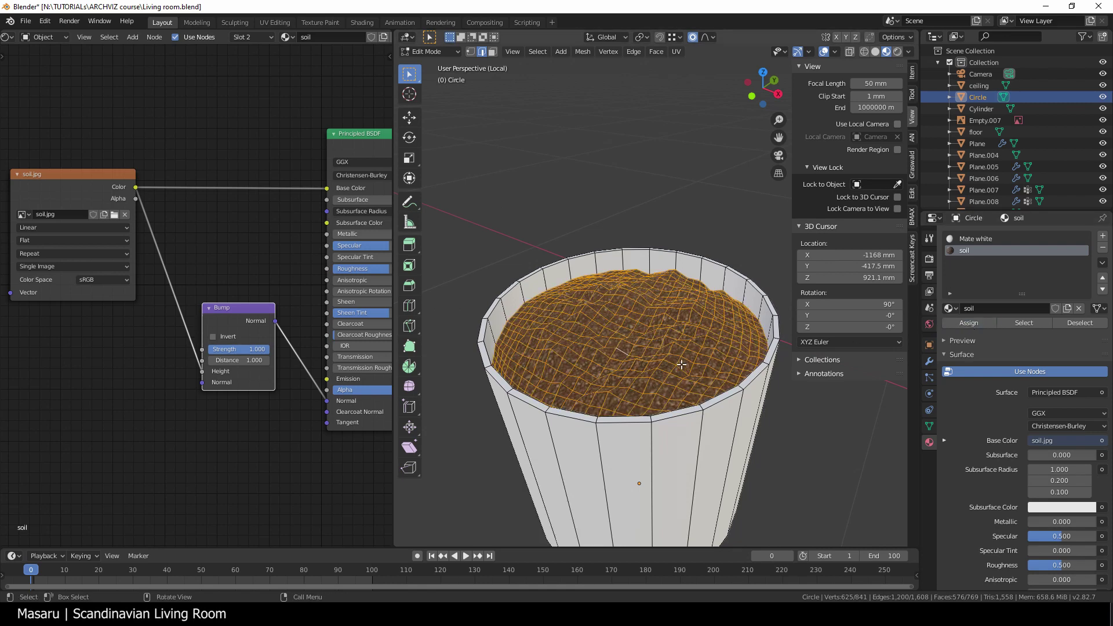
key(Tab)
Step: Raise the soil shader's roughness and check the soil surface in the pot up close
middle_drag(389, 301, 308, 301)
drag(317, 270, 378, 270)
scroll(601, 351, up, 2)
middle_drag(601, 351, 621, 326)
scroll(621, 326, up, 3)
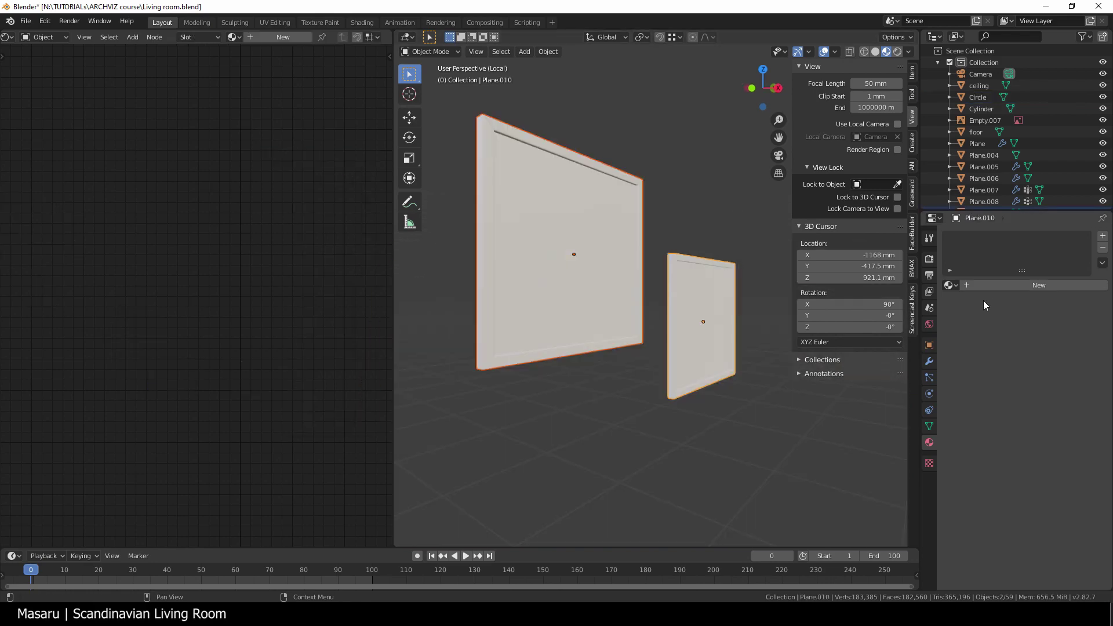
Step: Create a new material named "Mate black" for the picture frame
click(986, 287)
double_click(996, 286)
text(Mate black)
key(Return)
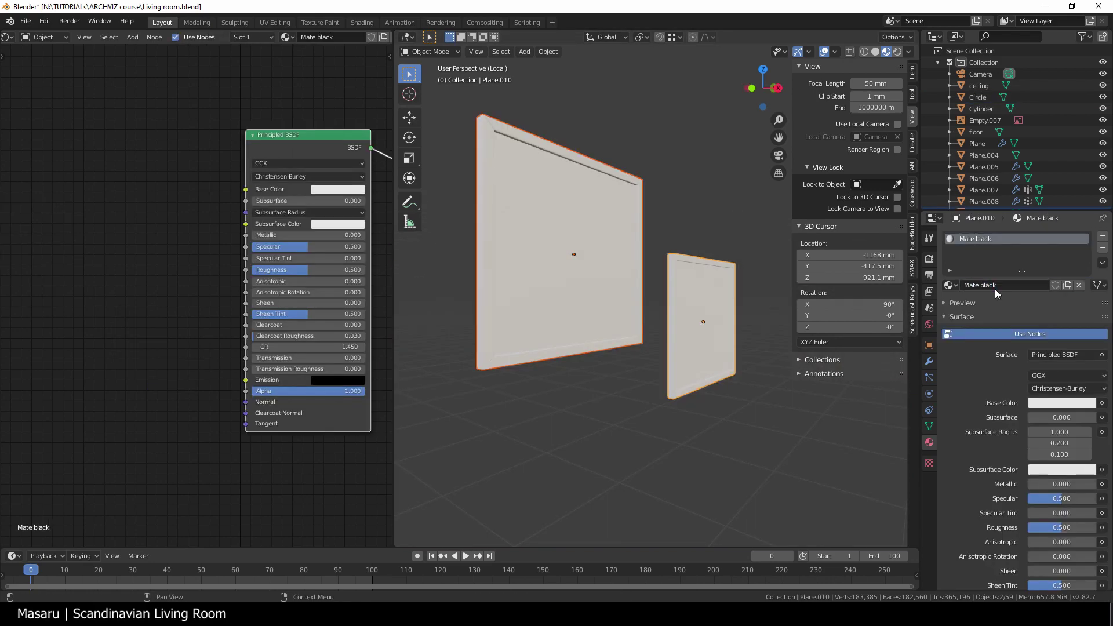
Step: Darken the Mate black base color to near black and set its roughness to 0.65
click(329, 189)
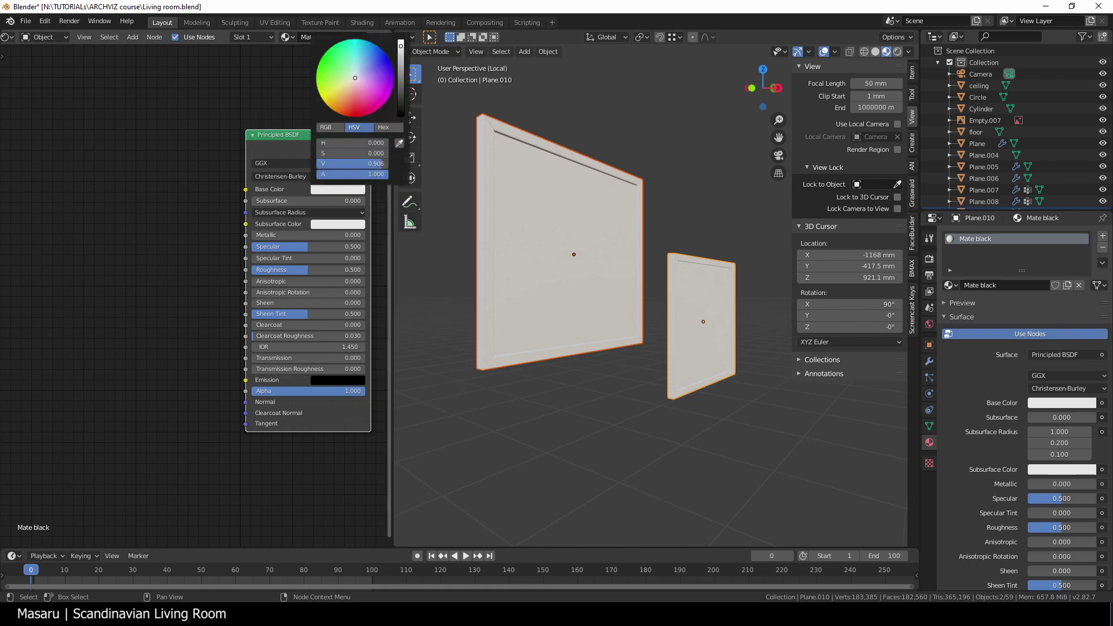
drag(400, 46, 400, 111)
click(312, 271)
key(BackSpace)
text(.65)
key(Return)
Step: In Edit Mode with the picture face selected, add a second material slot holding a new material named "Picture 1"
key(Tab)
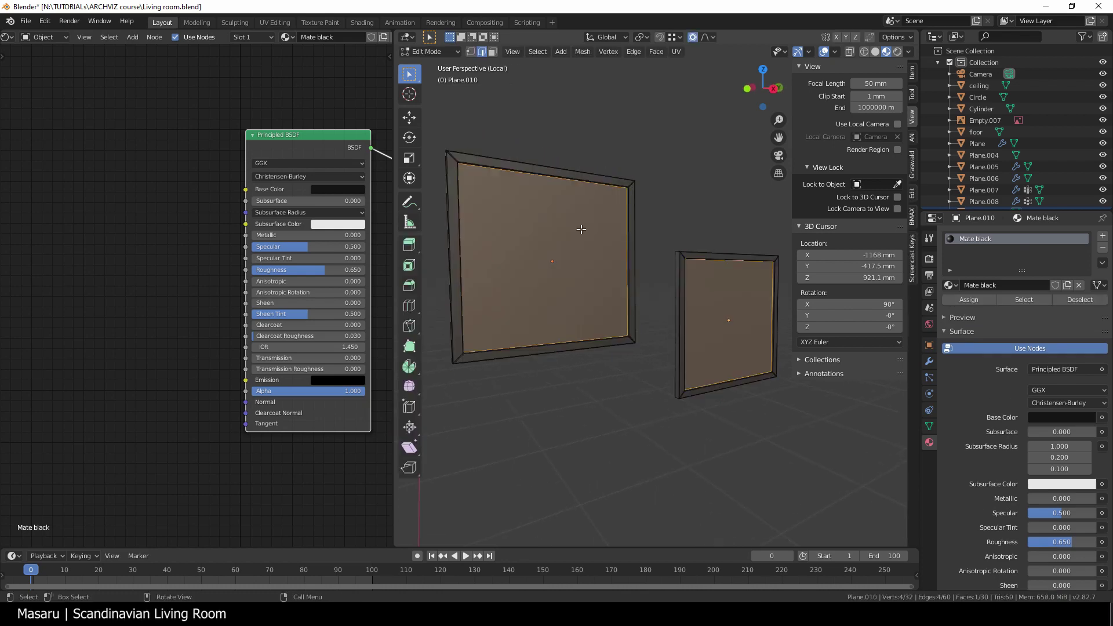
click(1103, 236)
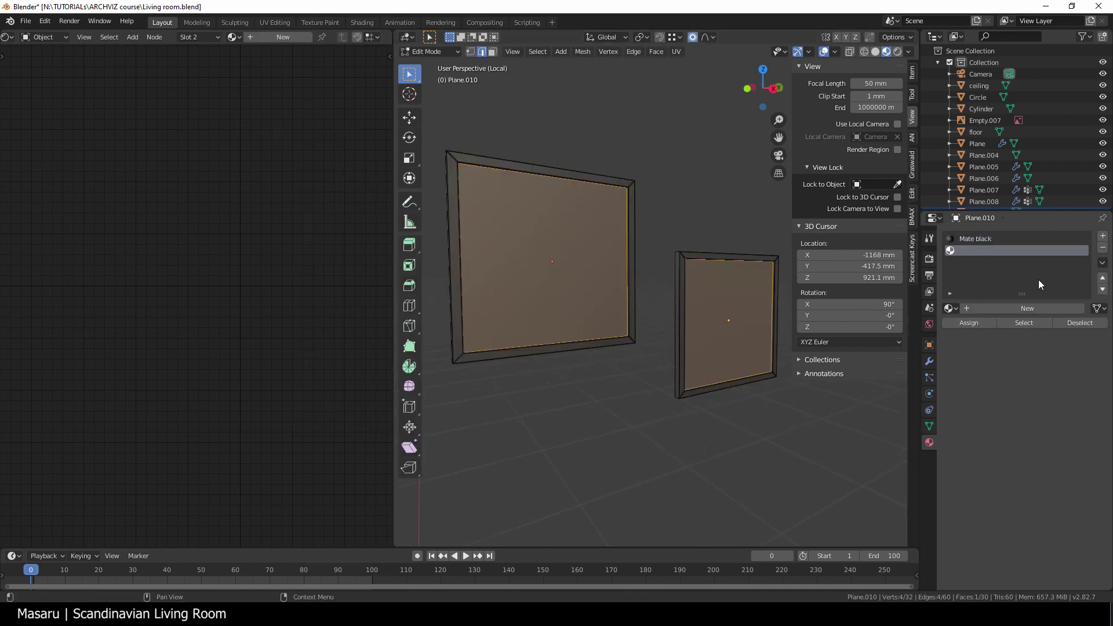
click(1025, 308)
double_click(1025, 308)
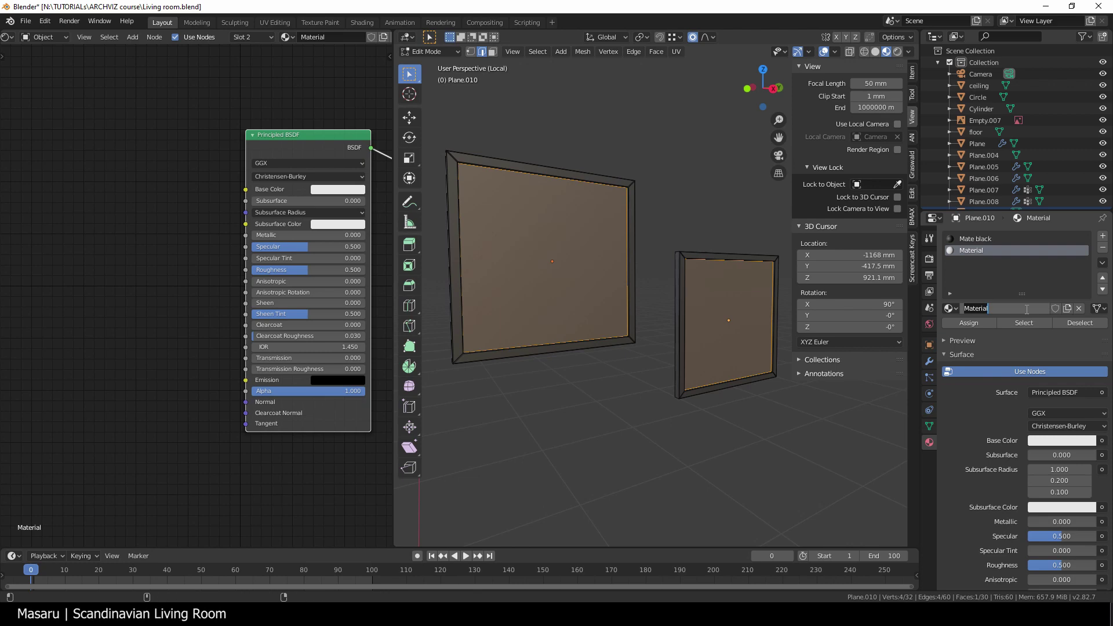
text(Picture 1)
key(Return)
Step: Add an Image Texture node with pic 1.jpg to Picture 1 and connect its color to Base Color
key(shift+a)
mouse_move(100, 175)
click(161, 258)
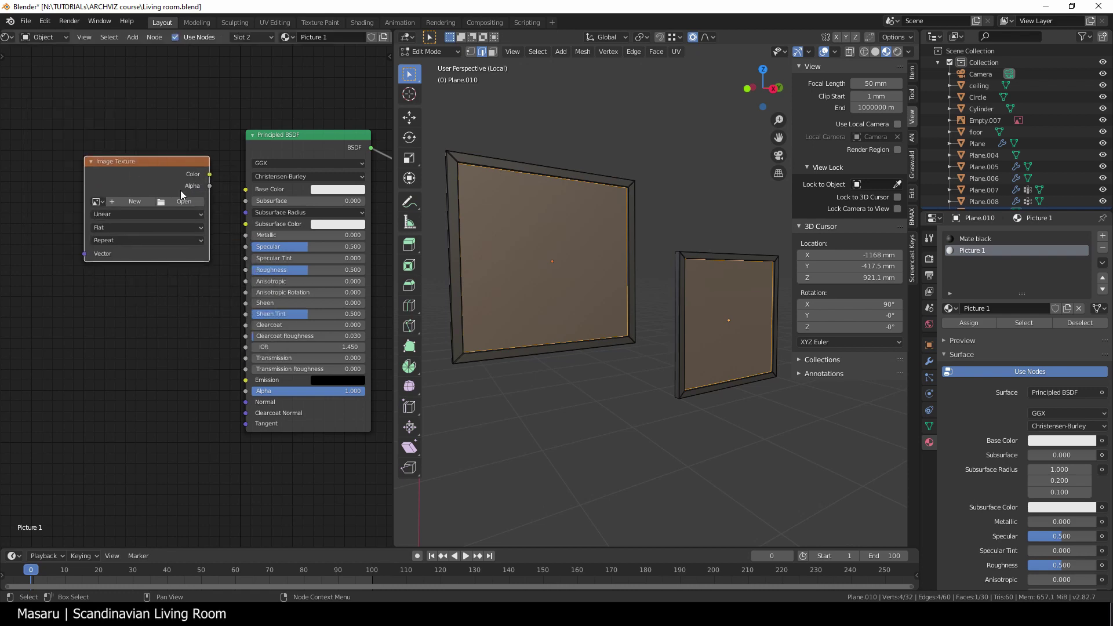
click(183, 200)
click(317, 422)
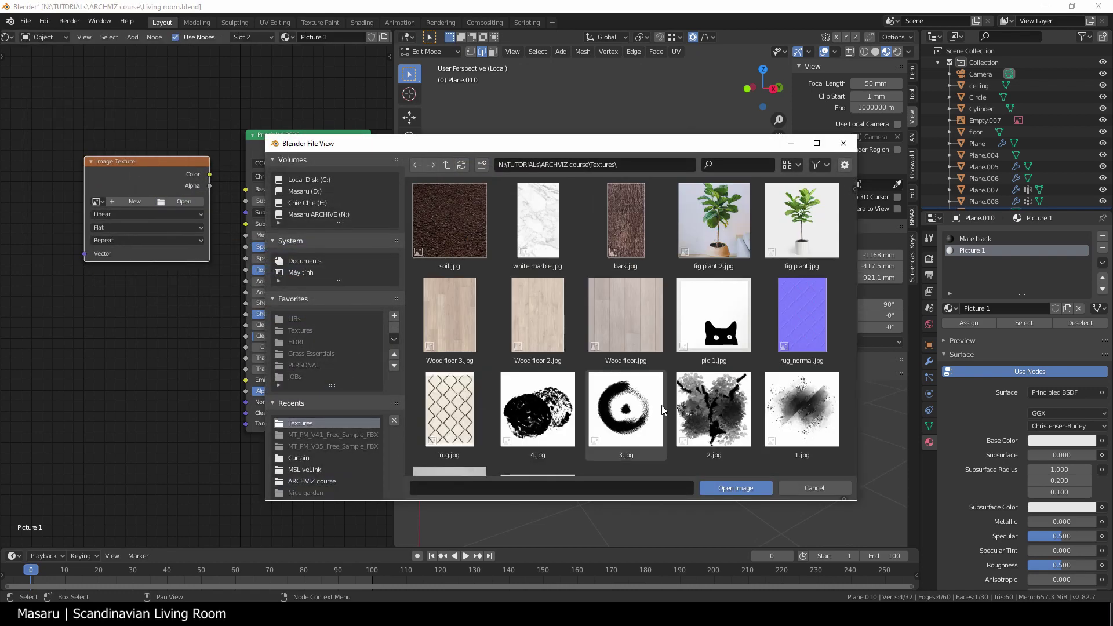
scroll(664, 409, down, 3)
double_click(701, 277)
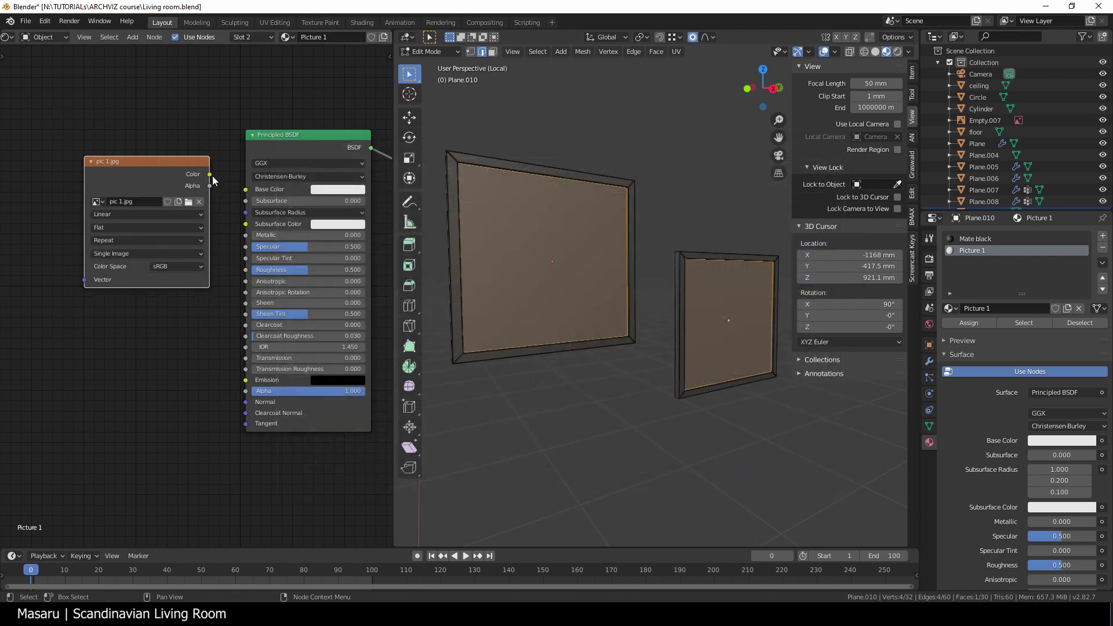
drag(211, 175, 246, 189)
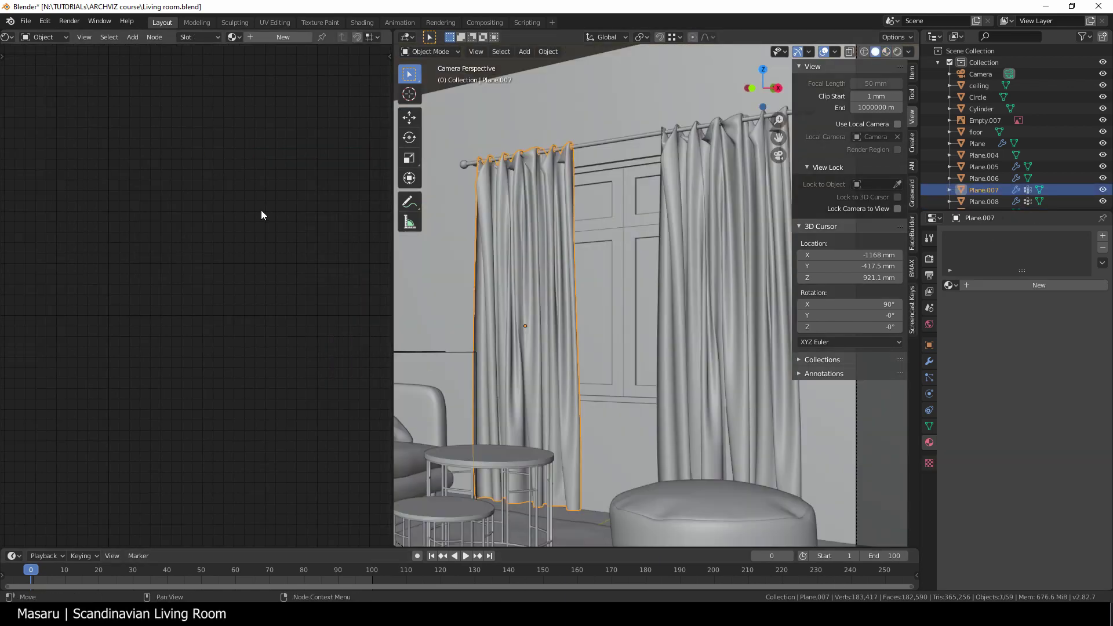
Step: Create a new material named "Curtain" on the selected curtain
click(283, 36)
double_click(325, 36)
text(Curtain)
key(Return)
Step: Replace the Curtain material's Principled BSDF with a Translucent BSDF connected to the output's Surface
click(174, 164)
key(x)
key(shift+a)
mouse_move(159, 179)
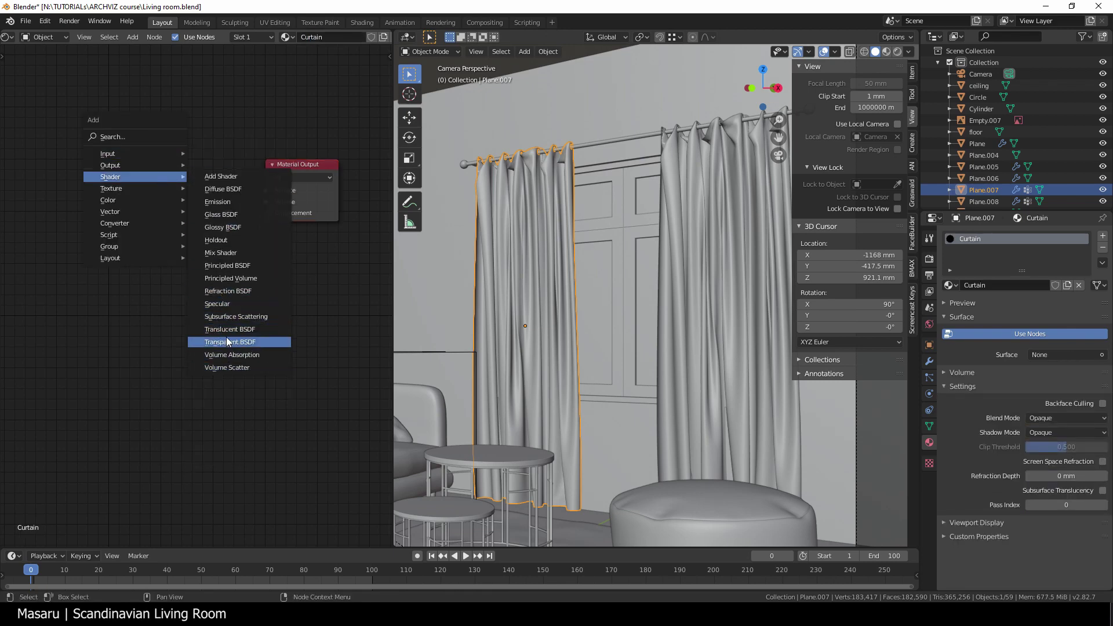
click(228, 331)
click(153, 179)
drag(225, 196, 265, 190)
Step: Add an Image Texture node with Curtain fabric.jpg and connect its color to the Translucent BSDF's Color
middle_drag(221, 266, 262, 275)
key(shift+a)
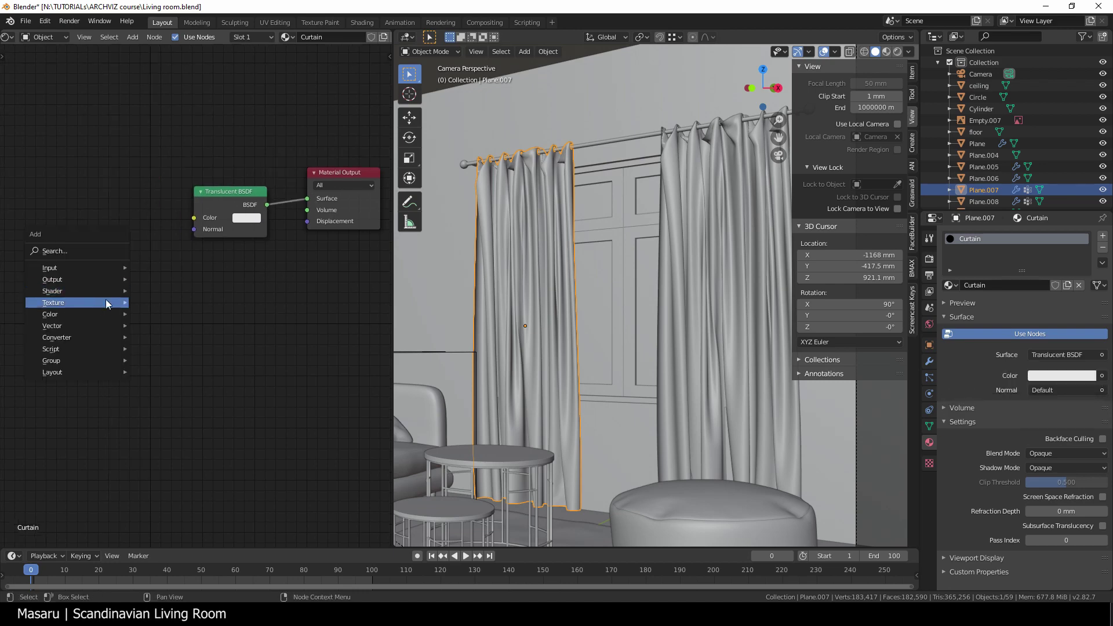
mouse_move(102, 304)
click(162, 394)
click(121, 189)
drag(171, 186, 194, 217)
click(146, 214)
click(315, 421)
double_click(469, 240)
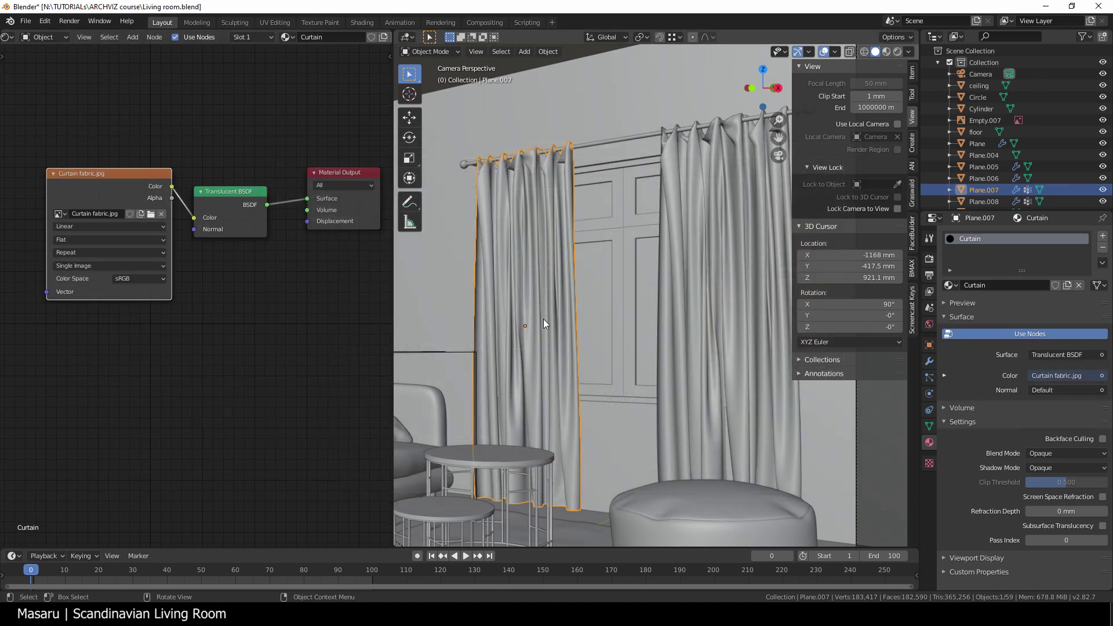
Step: Isolate both curtains in Material Preview shading and give the second curtain the Curtain material as well
shift+click(735, 321)
key(slash)
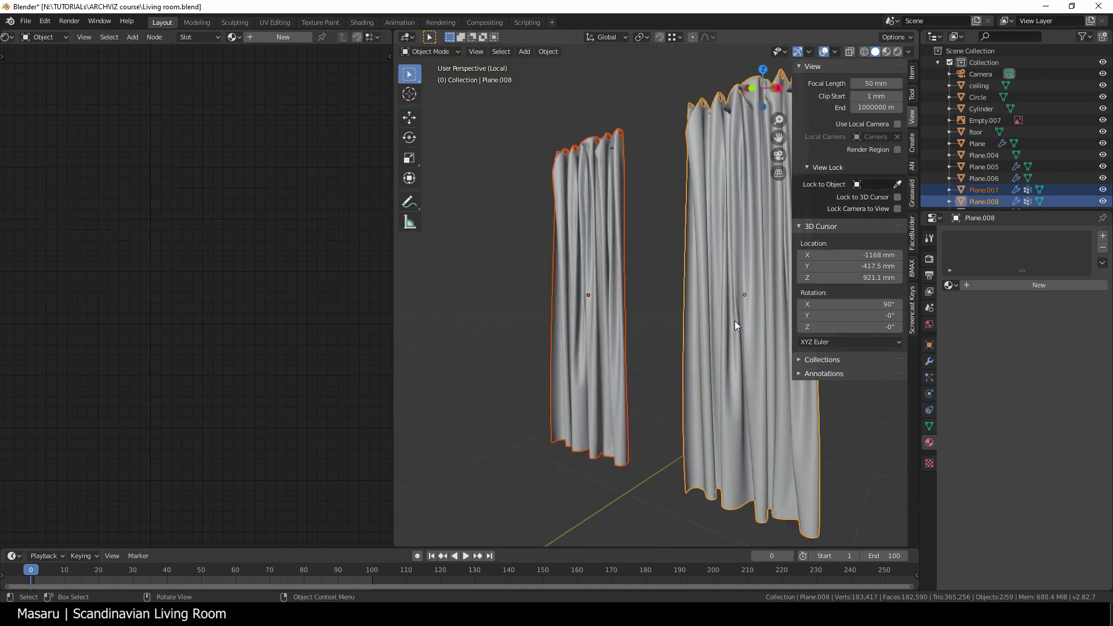
key(z)
click(713, 413)
middle_drag(705, 429, 667, 394)
scroll(655, 394, up, 2)
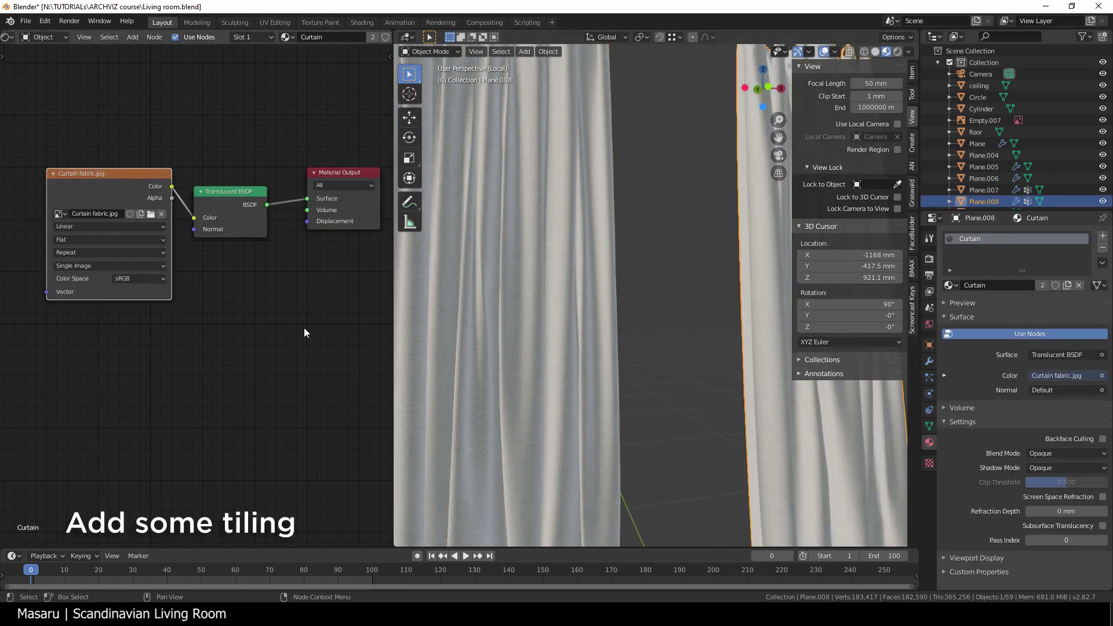
Step: Add Texture Coordinate and Mapping nodes ahead of the Curtain fabric.jpg image
middle_drag(305, 332, 270, 330)
middle_drag(539, 406, 553, 371)
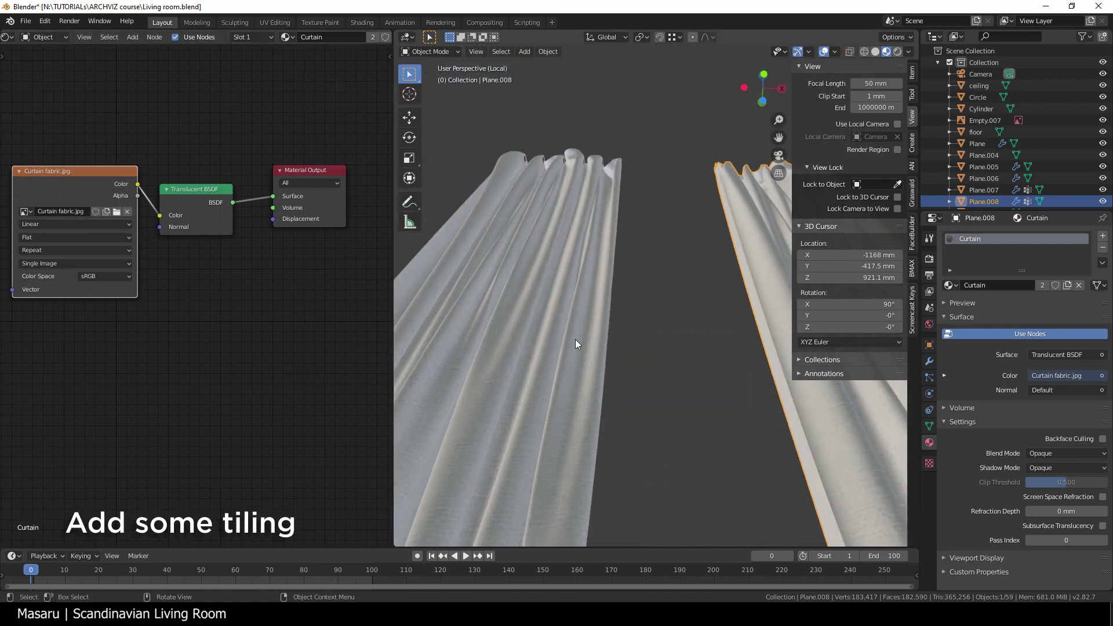
scroll(642, 355, up, 4)
scroll(642, 355, down, 4)
middle_drag(644, 355, 640, 385)
middle_drag(98, 204, 203, 219)
key(ctrl+t)
middle_drag(119, 256, 252, 245)
Step: Set the curtain Mapping node's X, Y and Z scale to 10
drag(188, 314, 175, 336)
text(10)
key(Return)
Step: Set the curtain Mapping node's scale to 8 on all axes and inspect the fabric tiling
scroll(613, 318, up, 7)
text(8)
key(Return)
scroll(650, 250, down, 4)
scroll(649, 319, up, 8)
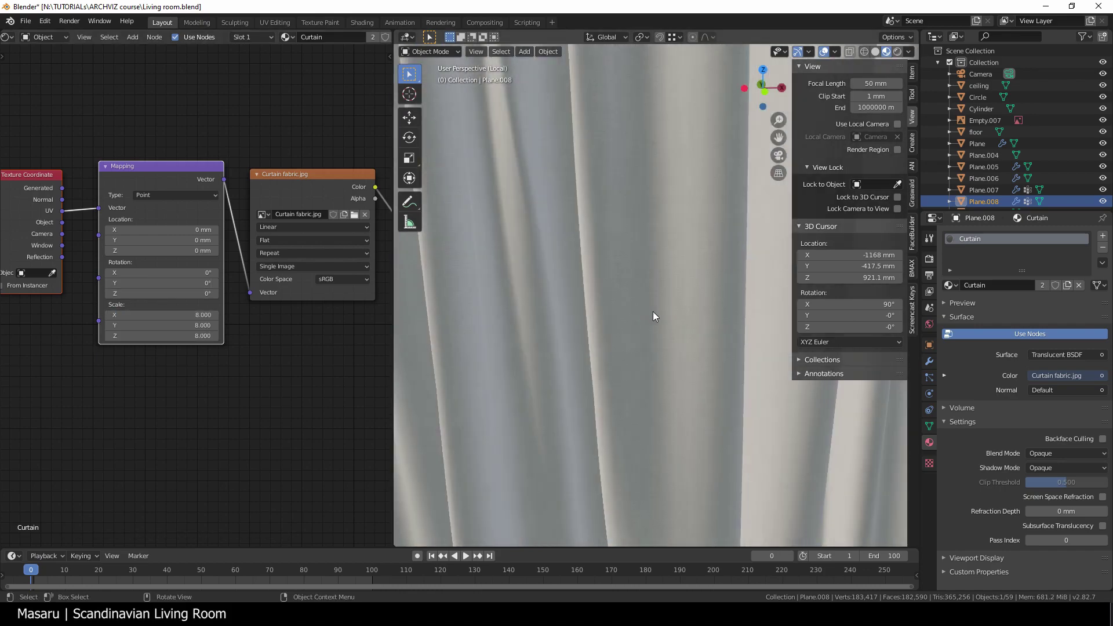
middle_drag(653, 312, 635, 241)
scroll(645, 261, down, 4)
Step: Set the curtain Mapping node's scale to 5 on all axes and check the fabric on both curtains
drag(186, 316, 185, 336)
text(5)
key(Return)
middle_drag(563, 346, 604, 384)
scroll(604, 385, down, 3)
scroll(604, 384, down, 5)
Step: Apply the existing Mate white material to the window frame behind the curtains
click(736, 391)
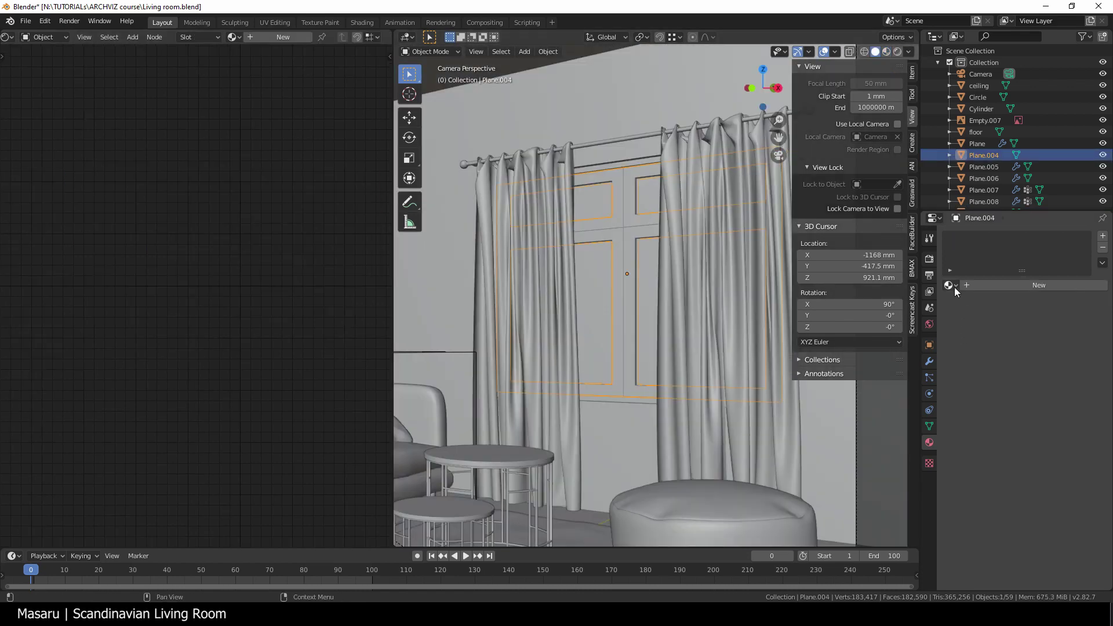
click(955, 286)
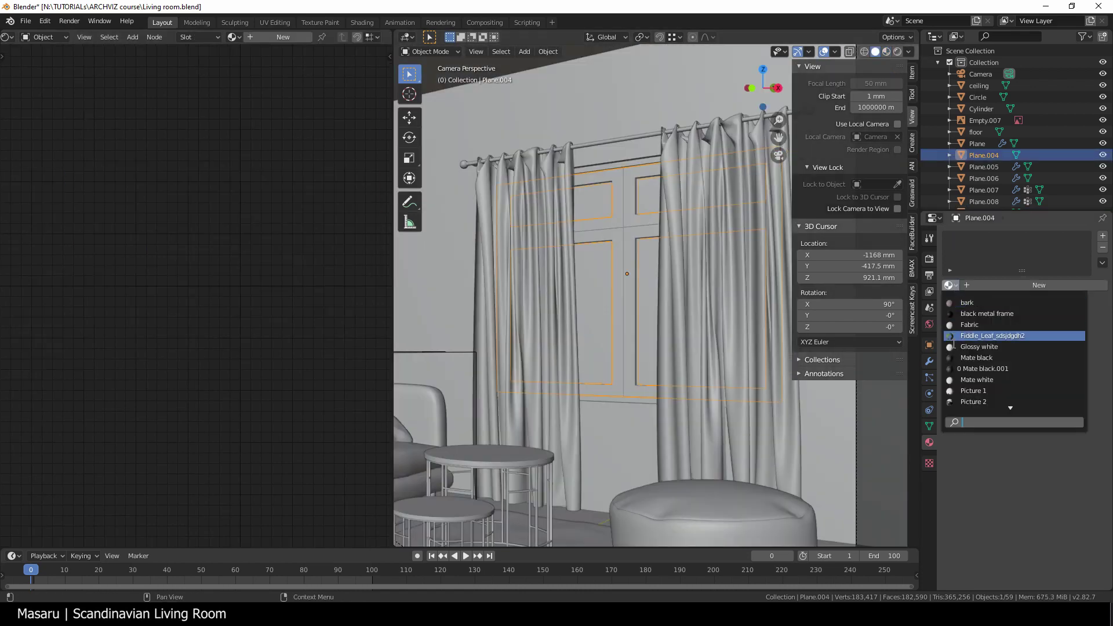
click(965, 380)
Step: Create a new material named "Glass" for the inner window object Plane.005
click(592, 309)
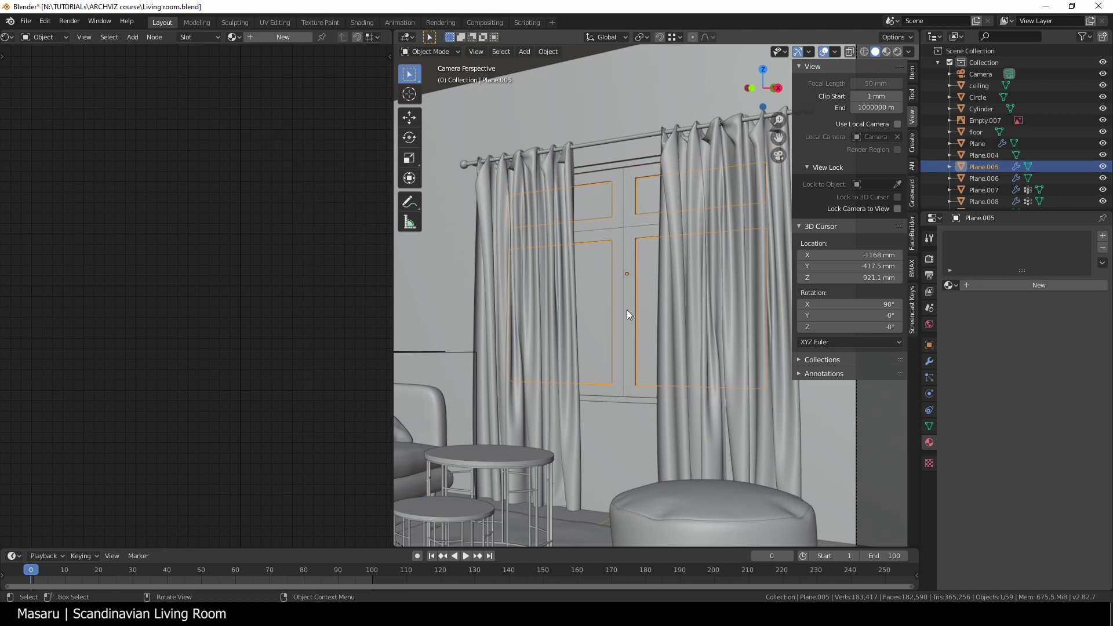
click(965, 286)
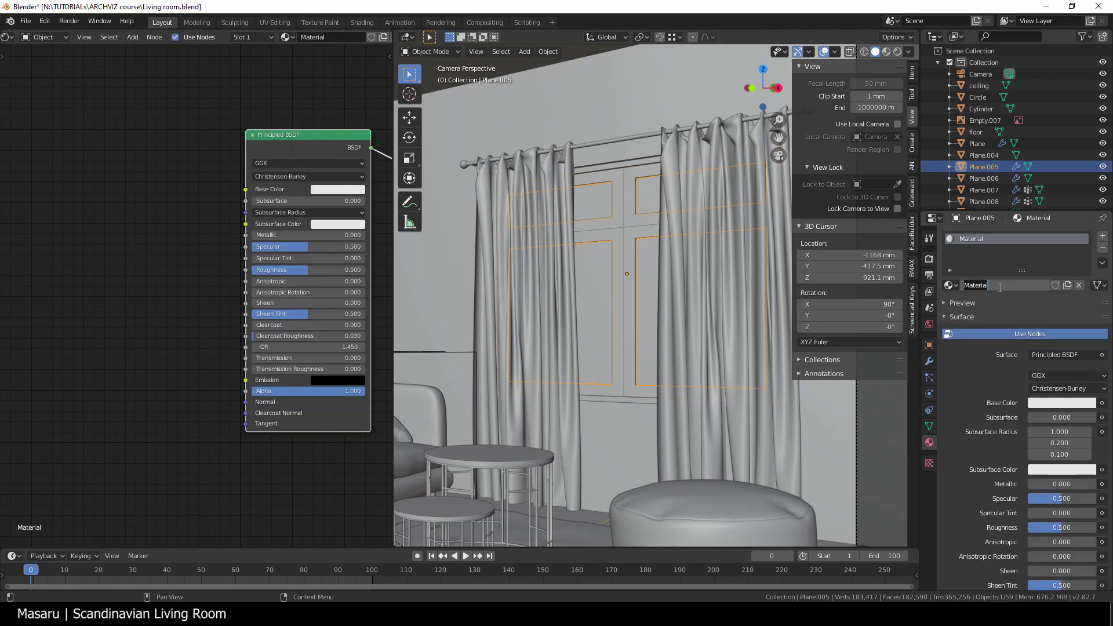
double_click(996, 285)
text(Glass)
key(Return)
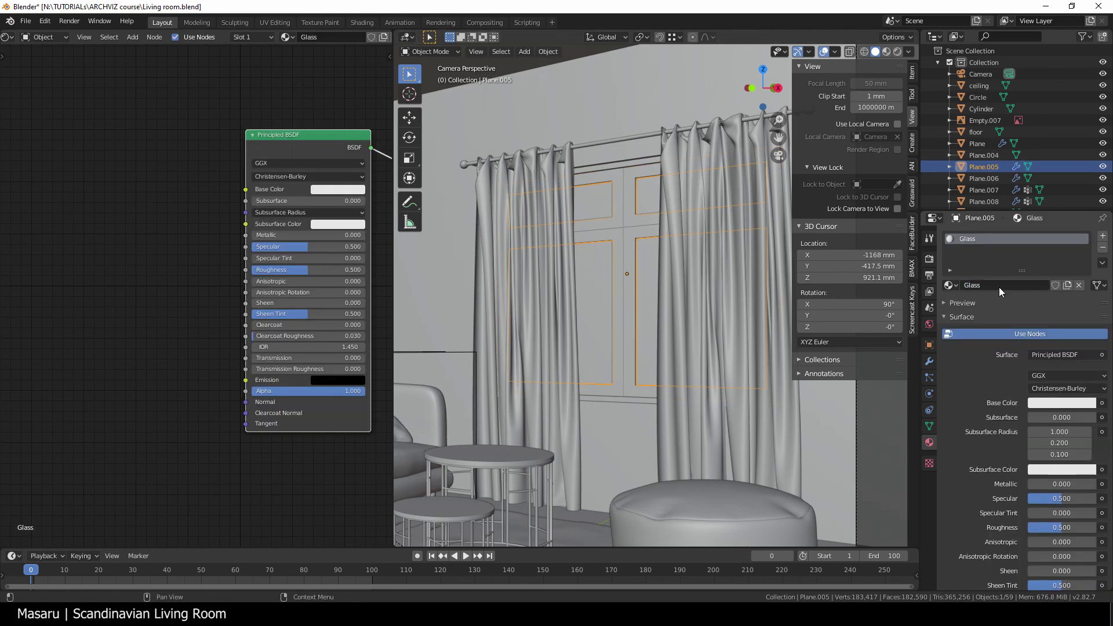
Step: Replace the Principled BSDF in the Glass material with a Glass BSDF connected to the Material Output's Surface input
key(Home)
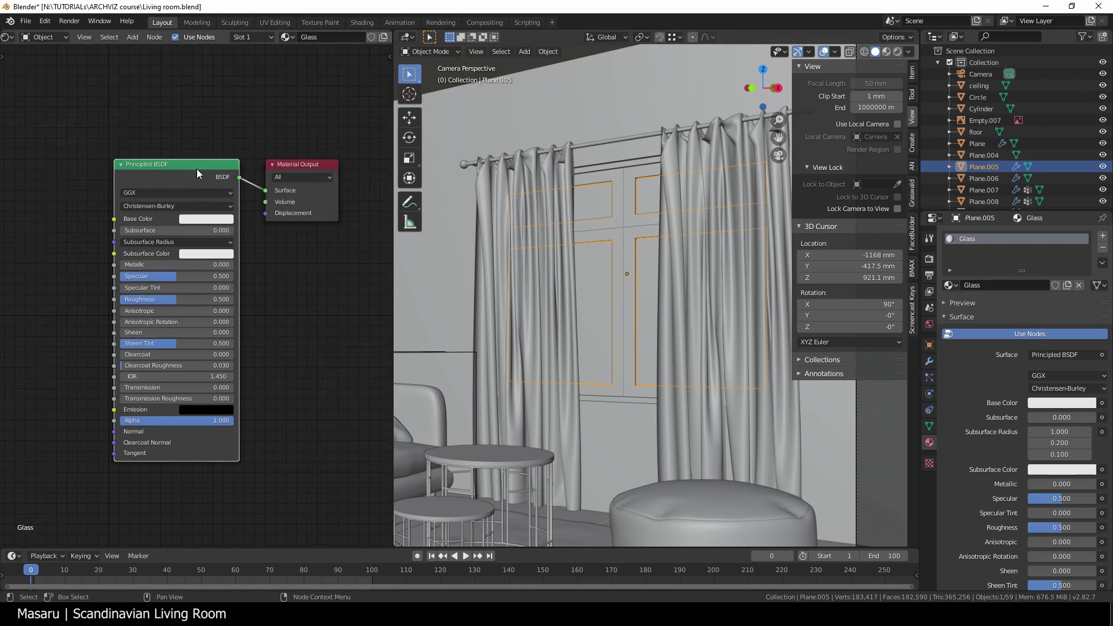
key(x)
key(shift+a)
mouse_move(150, 160)
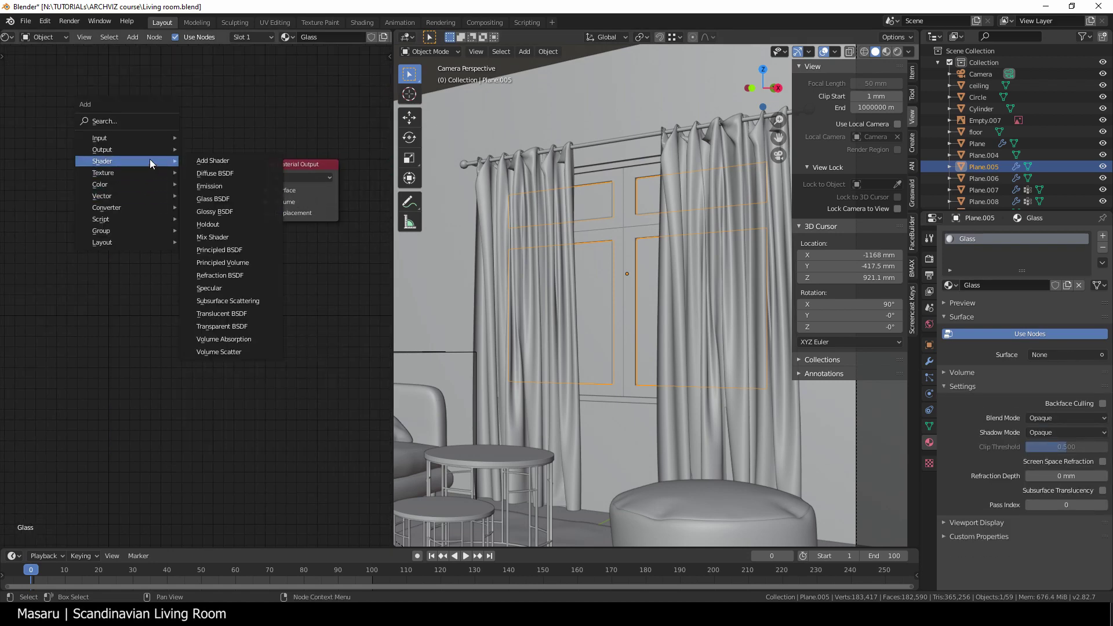
click(213, 198)
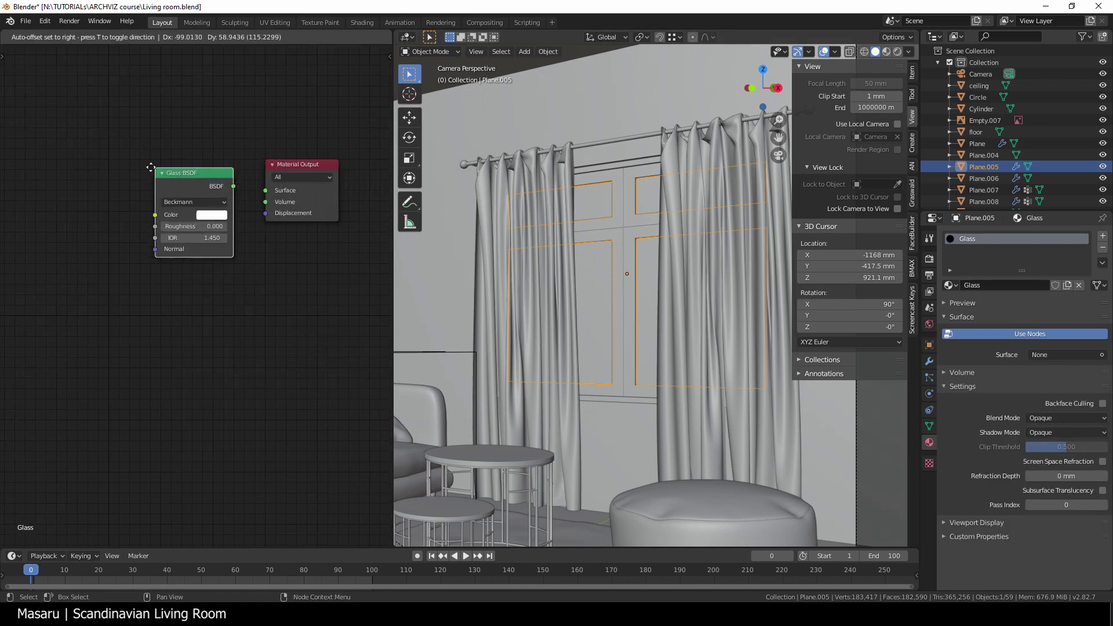
click(223, 187)
drag(225, 185, 268, 198)
click(251, 270)
Step: Examine the whole room's materials through the camera in a maximized Material Preview view with the sidebar and overlays hidden
key(Home)
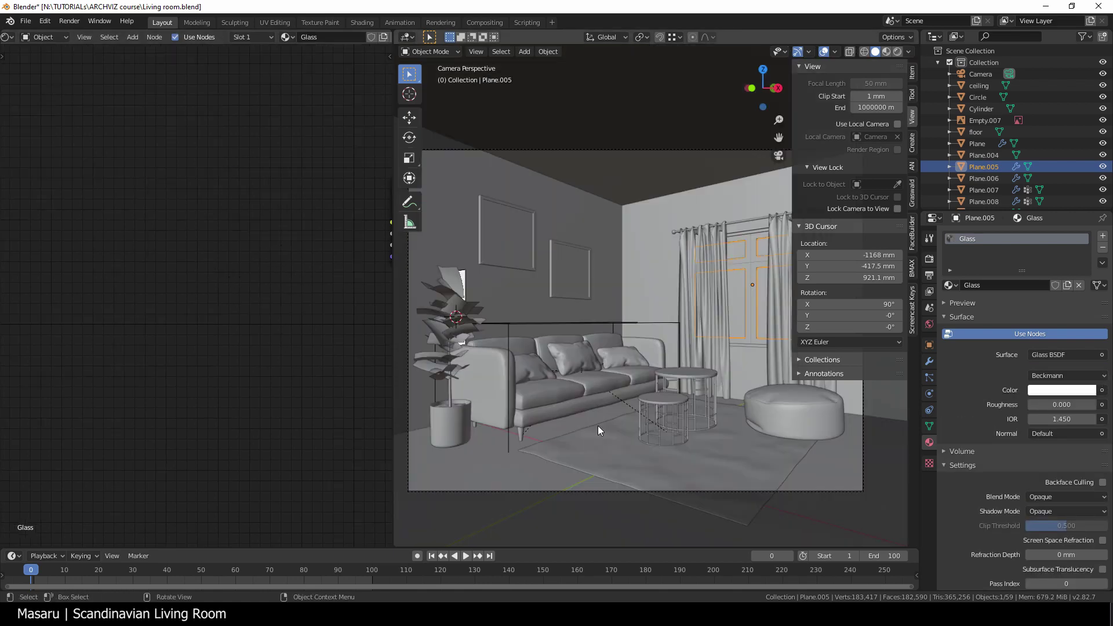
key(z)
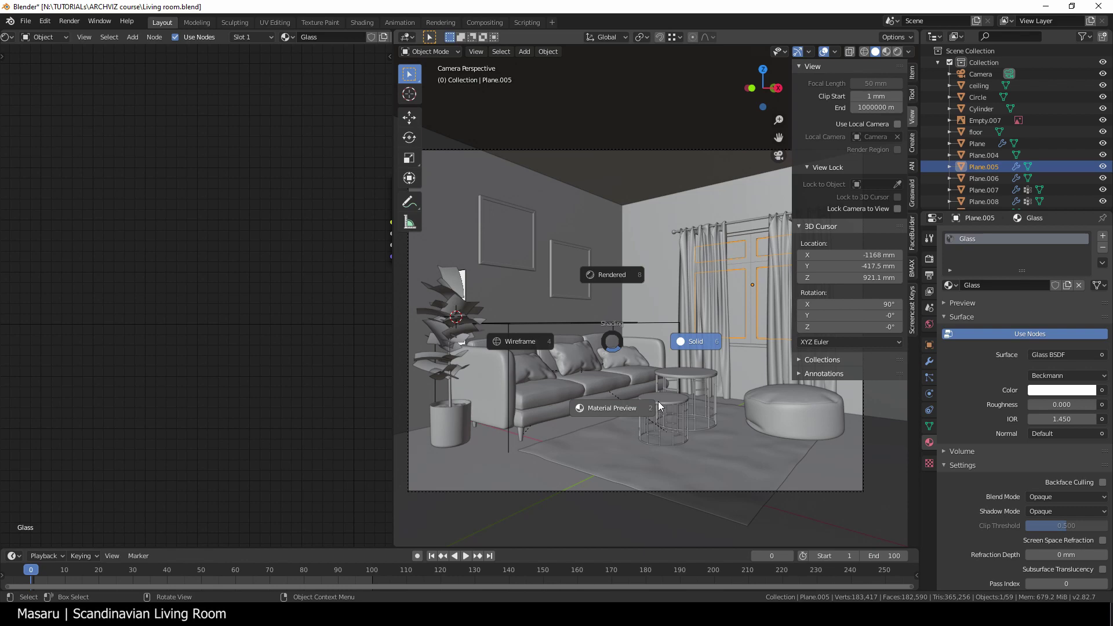
click(659, 401)
key(ctrl+space)
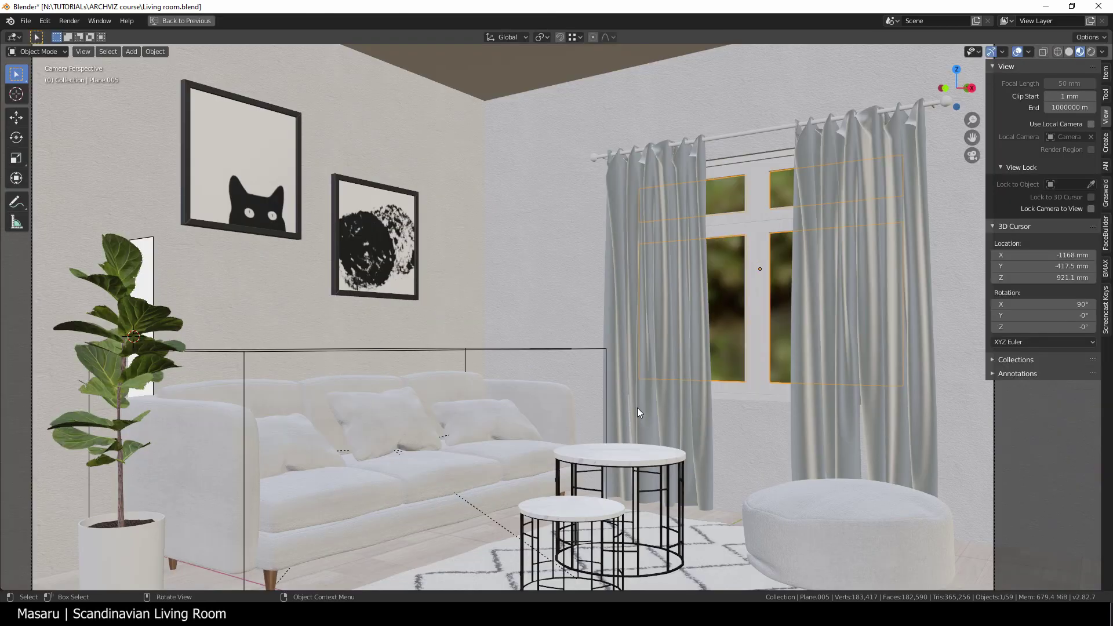
key(n)
key(Home)
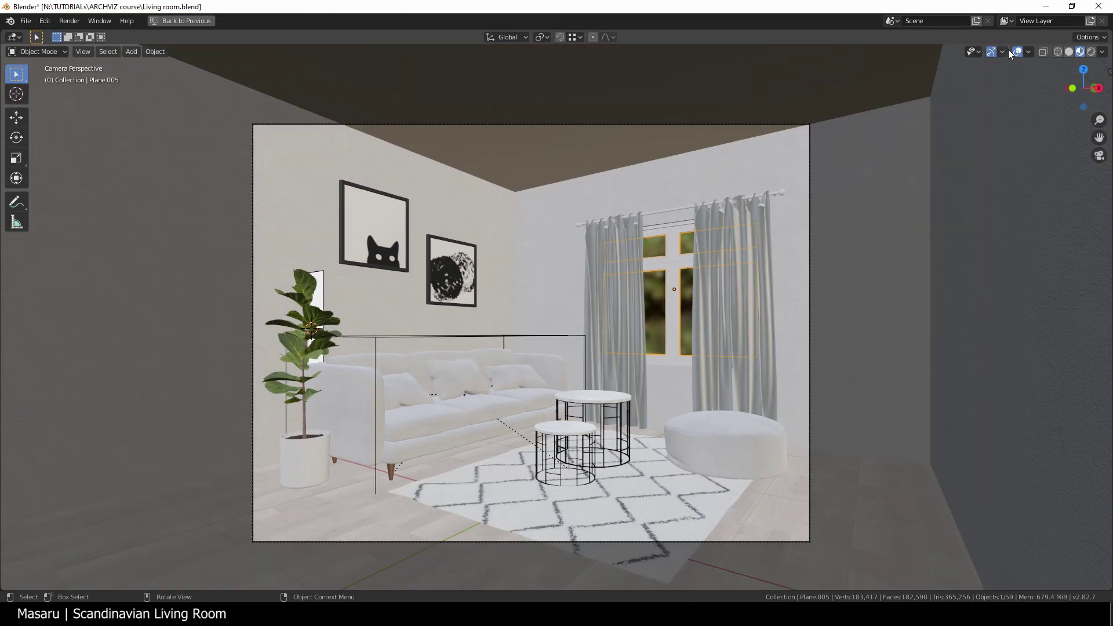
click(1017, 52)
scroll(672, 436, up, 2)
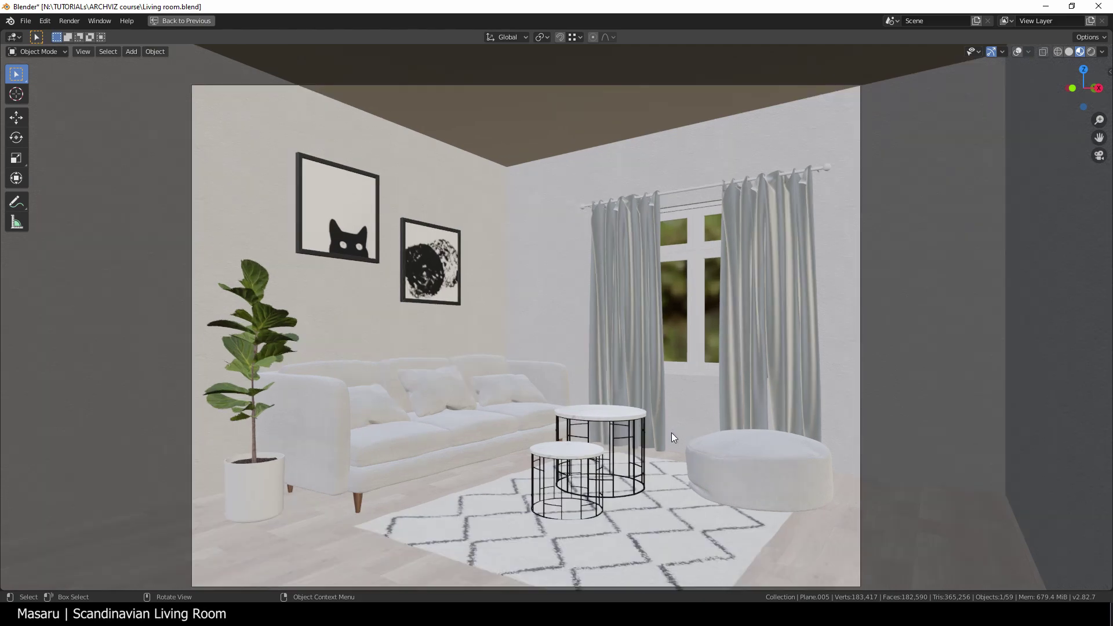
shift+middle_drag(667, 457, 672, 435)
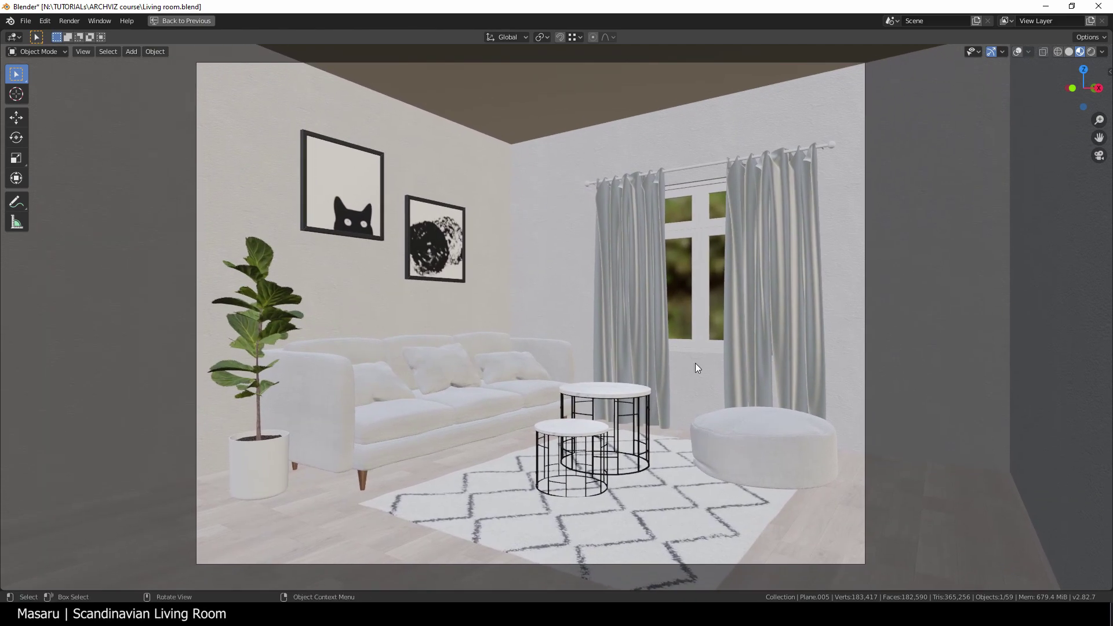
Step: Select the curtain rod above the window and show the viewport overlays again
click(690, 168)
click(1017, 52)
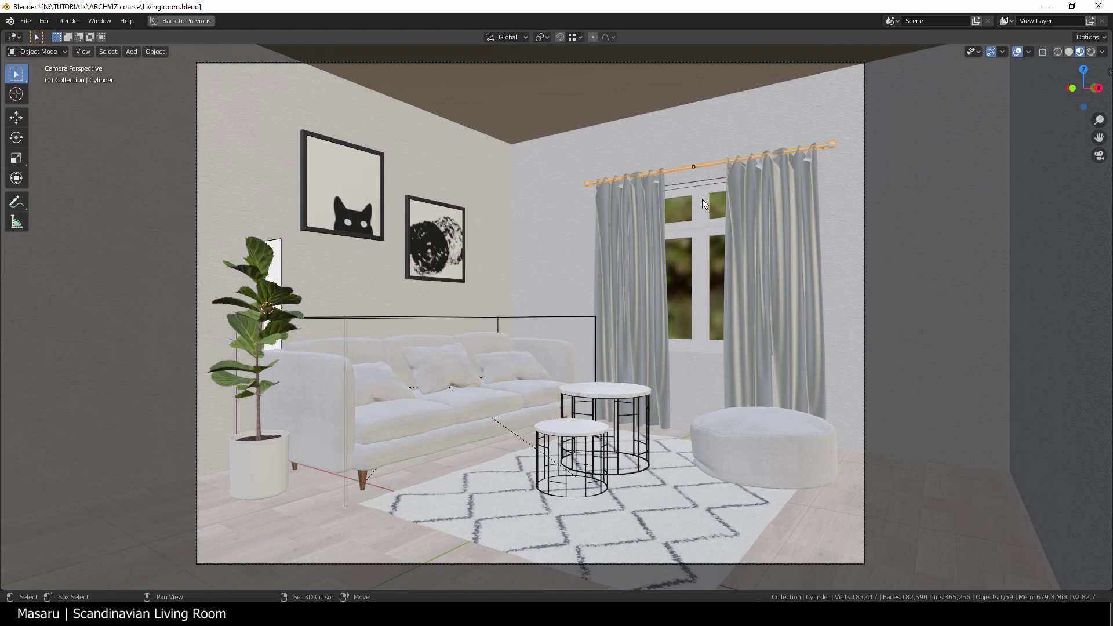